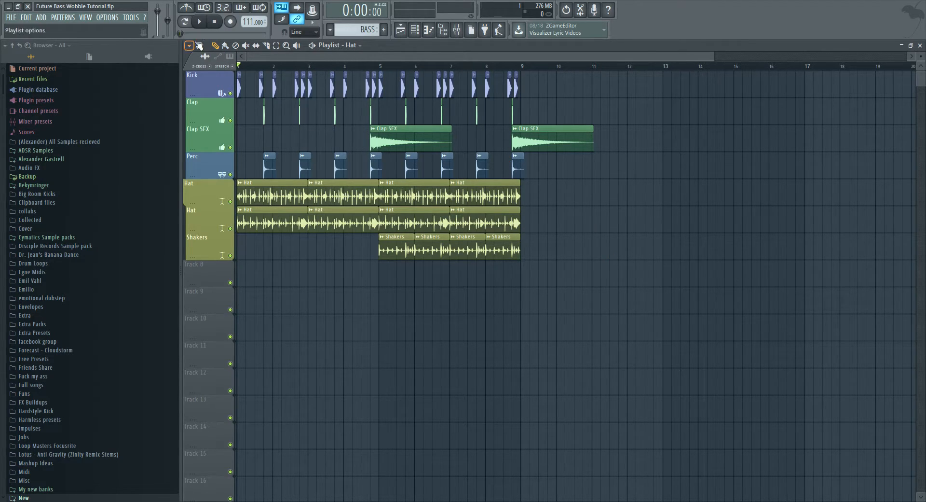
- Hide the playlist and close all the open instrument and sample channel windows behind the channel rack
{"action": "key", "text": "F5"}
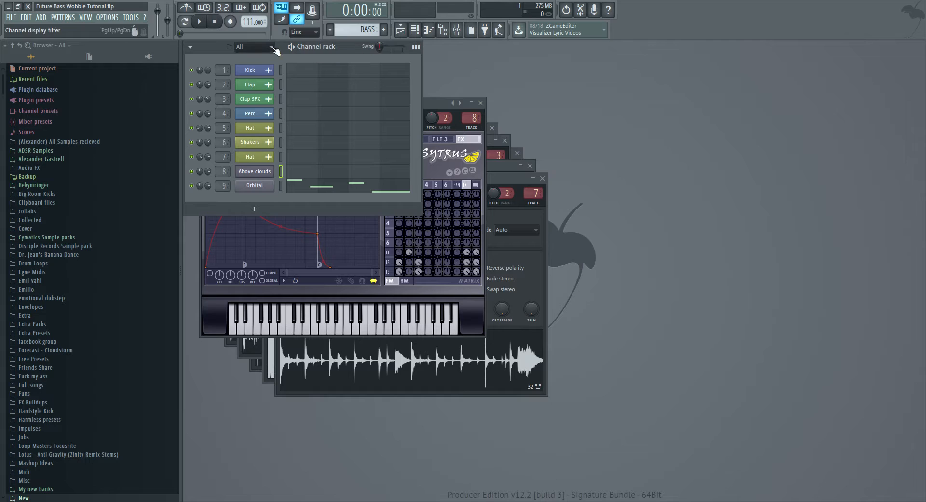
{"action": "left_click", "coordinate": [432, 102]}
{"action": "key", "text": "Escape"}
{"action": "left_click", "coordinate": [440, 118]}
{"action": "key", "text": "Escape"}
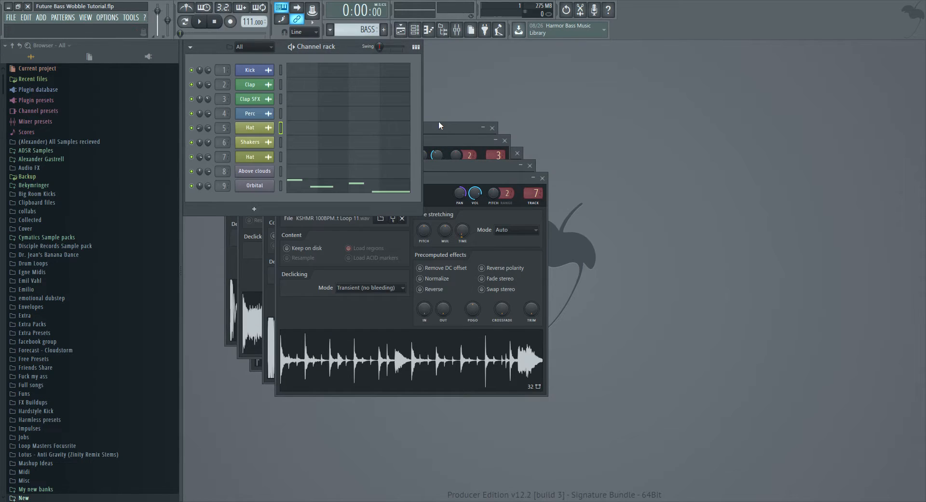
{"action": "left_click", "coordinate": [439, 128]}
{"action": "key", "text": "Escape"}
{"action": "left_click", "coordinate": [439, 142]}
{"action": "key", "text": "Escape"}
{"action": "left_click", "coordinate": [446, 156]}
{"action": "key", "text": "Escape"}
{"action": "left_click", "coordinate": [456, 164]}
{"action": "key", "text": "Escape"}
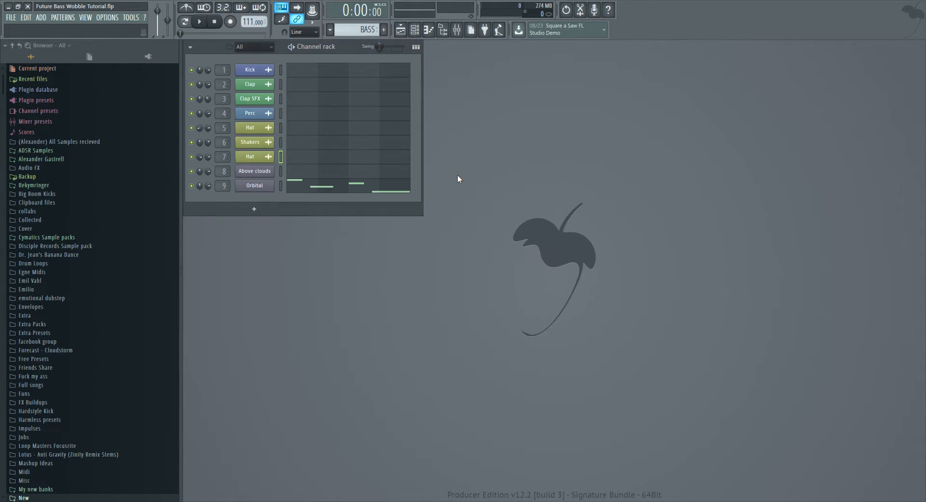
- Look over the drum arrangement, the Orbital and Above clouds channels, and their mixer inserts
{"action": "key", "text": "F5"}
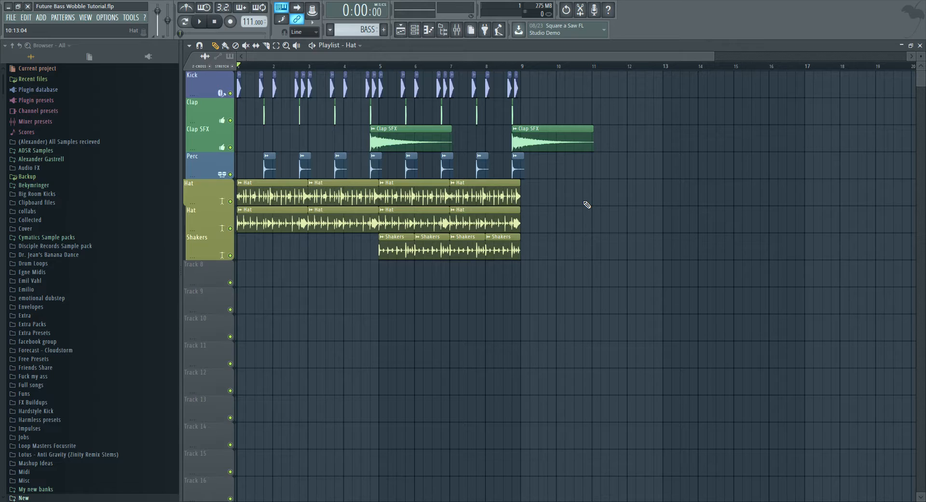
{"action": "key", "text": "F5"}
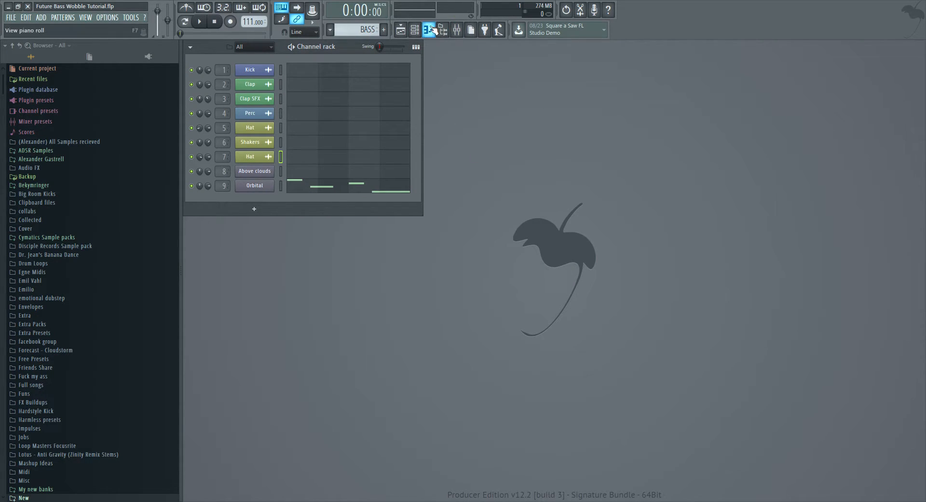
{"action": "left_click", "coordinate": [260, 185]}
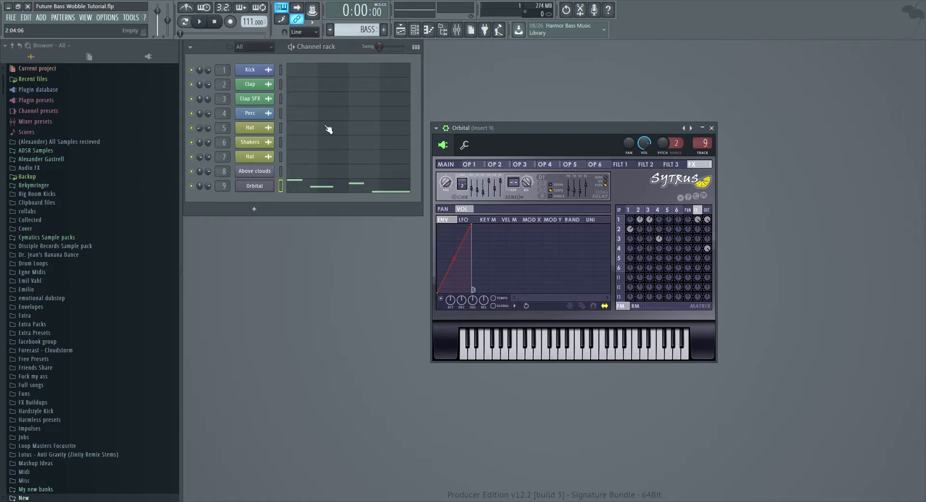
{"action": "left_click", "coordinate": [456, 30]}
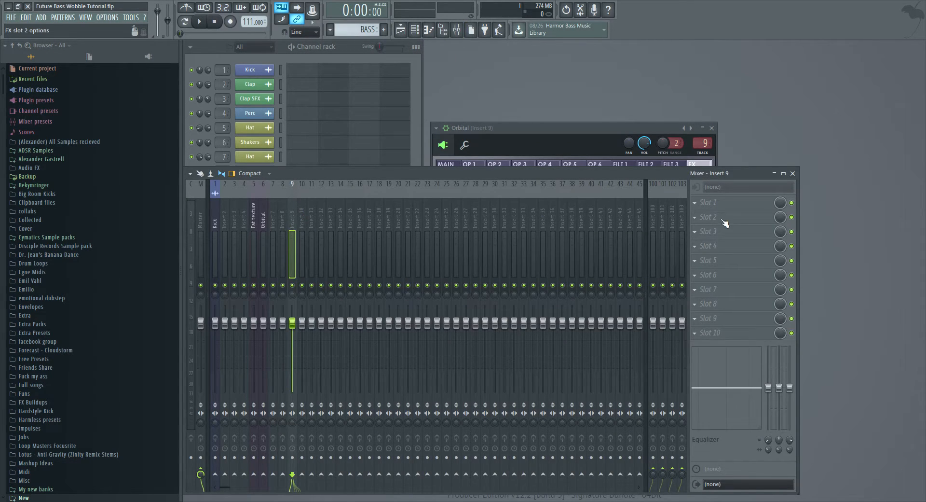
{"action": "left_click", "coordinate": [416, 126]}
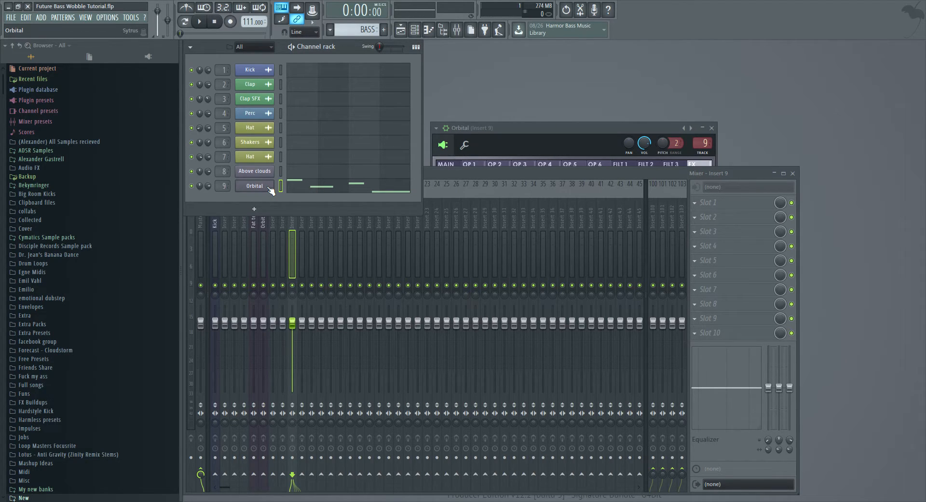
{"action": "left_click", "coordinate": [266, 186]}
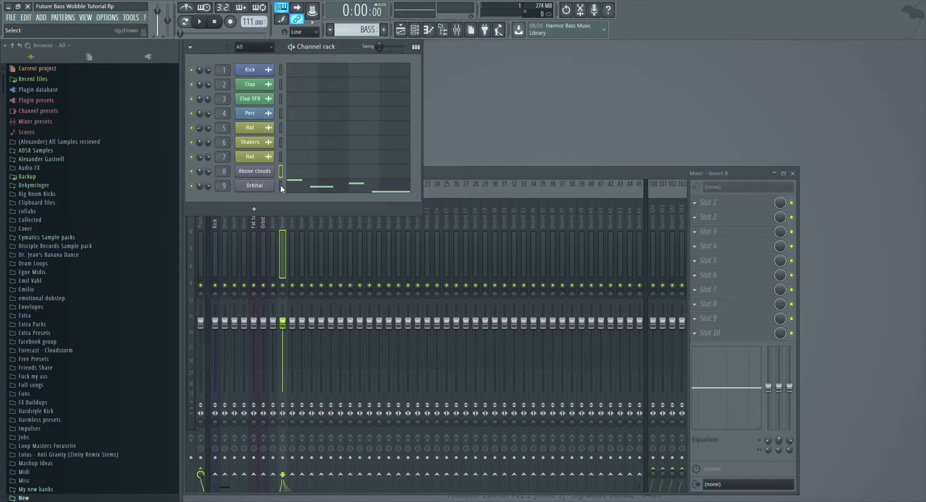
{"action": "left_click", "coordinate": [241, 187]}
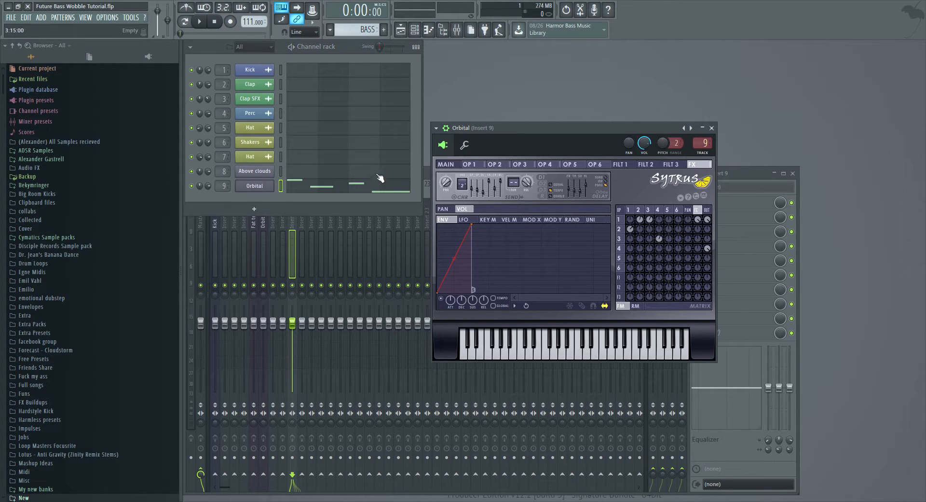
- Switch playback to pattern mode, open the Orbital notes in the piano roll, and play the BASS pattern through once
{"action": "left_click", "coordinate": [367, 189]}
{"action": "right_click", "coordinate": [367, 191], "text": "ctrl"}
{"action": "left_click", "coordinate": [185, 22]}
{"action": "key", "text": "Escape"}
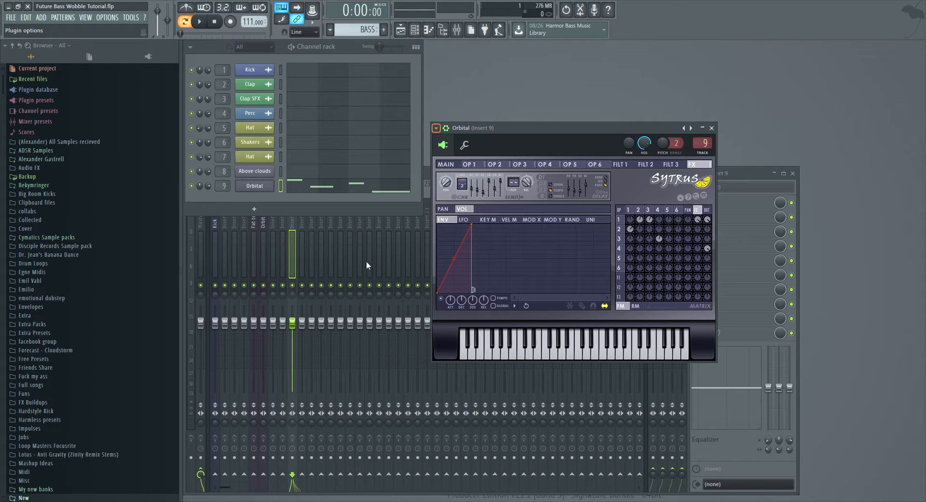
{"action": "left_click", "coordinate": [378, 189]}
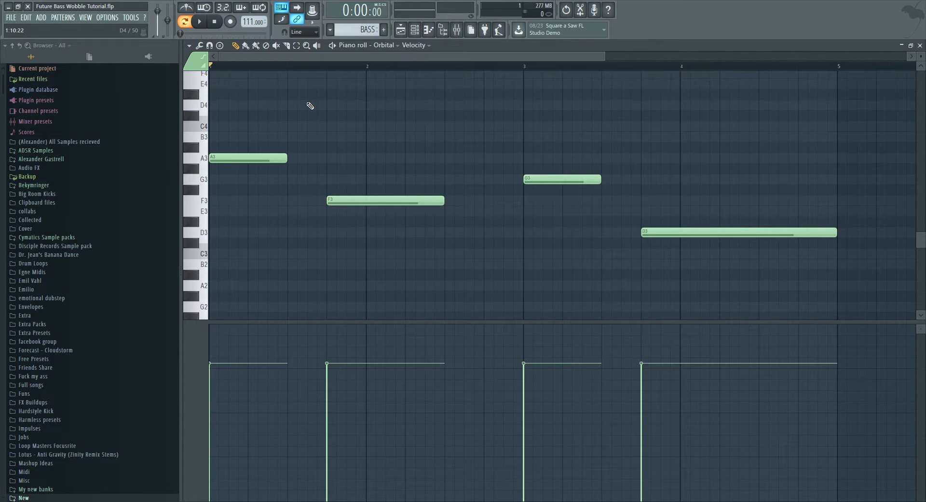
{"action": "key", "text": "space"}
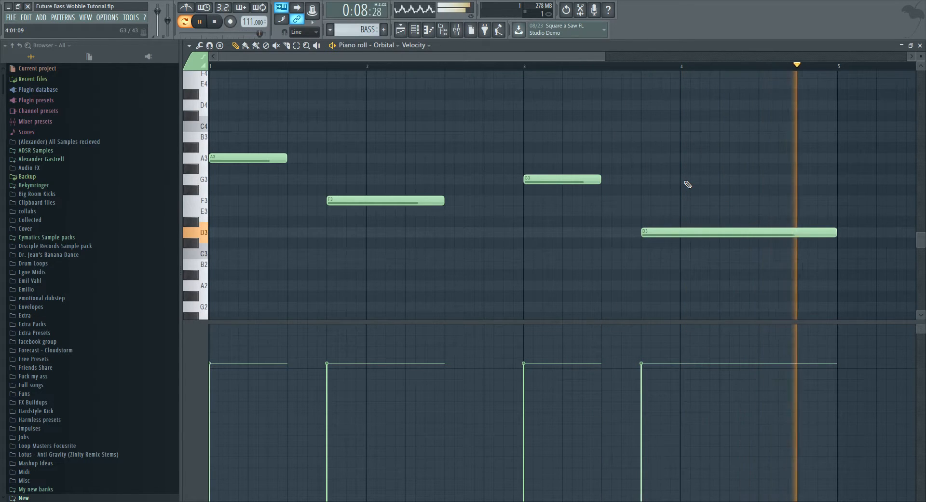
{"action": "key", "text": "space"}
- Shorten the last D3 bass note so it ends just before the middle of bar 4
{"action": "left_click_drag", "start_coordinate": [844, 231], "coordinate": [759, 233]}
{"action": "key", "text": "ctrl+a"}
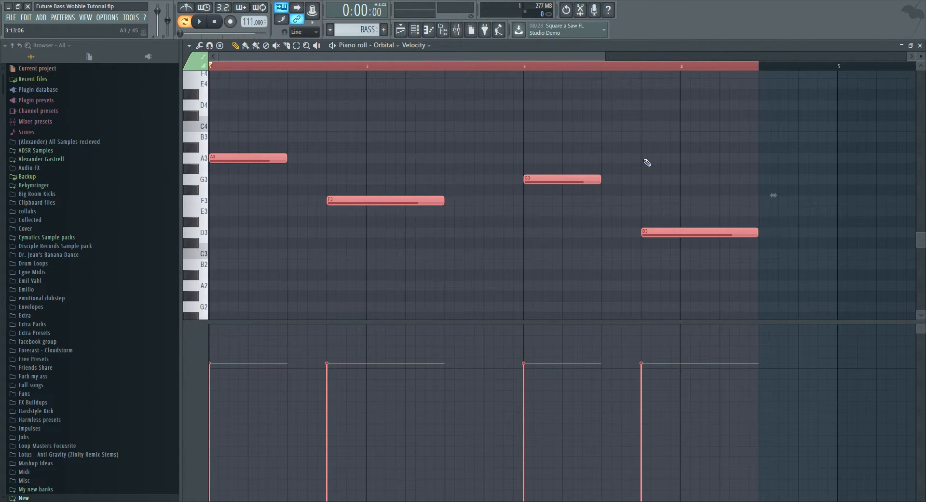
{"action": "key", "text": "ctrl+z"}
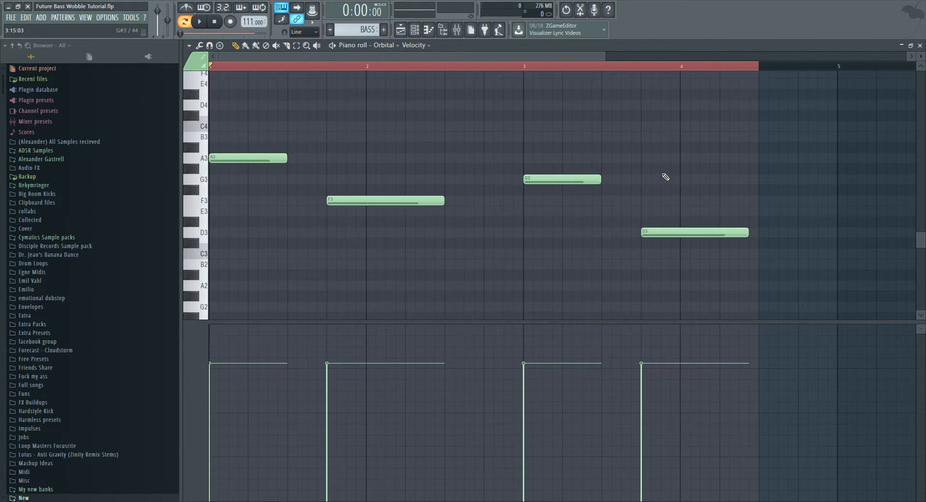
{"action": "key", "text": "ctrl+a"}
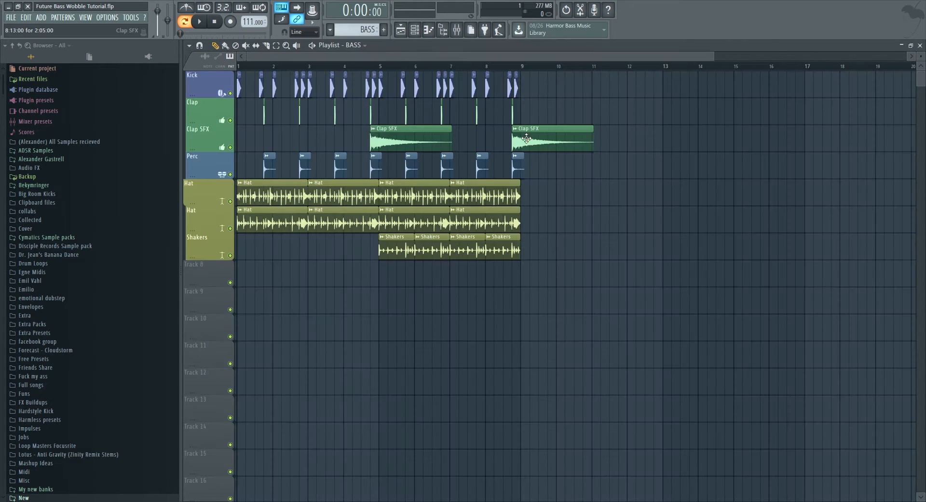
- Place two BASS pattern clips back to back on Track 9, starting at bars 1 and 5
{"action": "scroll", "coordinate": [564, 257], "scroll_direction": "down", "scroll_amount": 1}
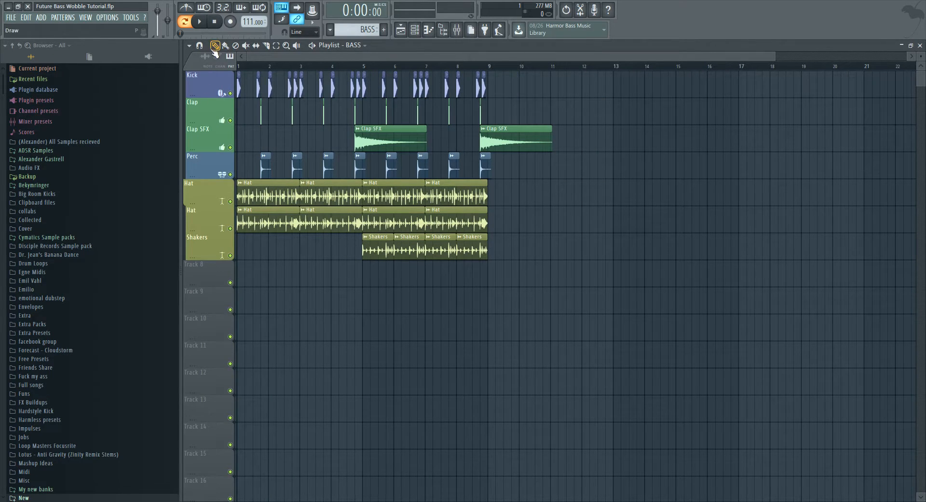
{"action": "left_click_drag", "start_coordinate": [291, 306], "coordinate": [262, 302]}
{"action": "scroll", "coordinate": [285, 294], "scroll_direction": "up", "scroll_amount": 1}
{"action": "left_click_drag", "start_coordinate": [423, 300], "coordinate": [410, 302]}
{"action": "scroll", "coordinate": [253, 305], "scroll_direction": "up", "scroll_amount": 1}
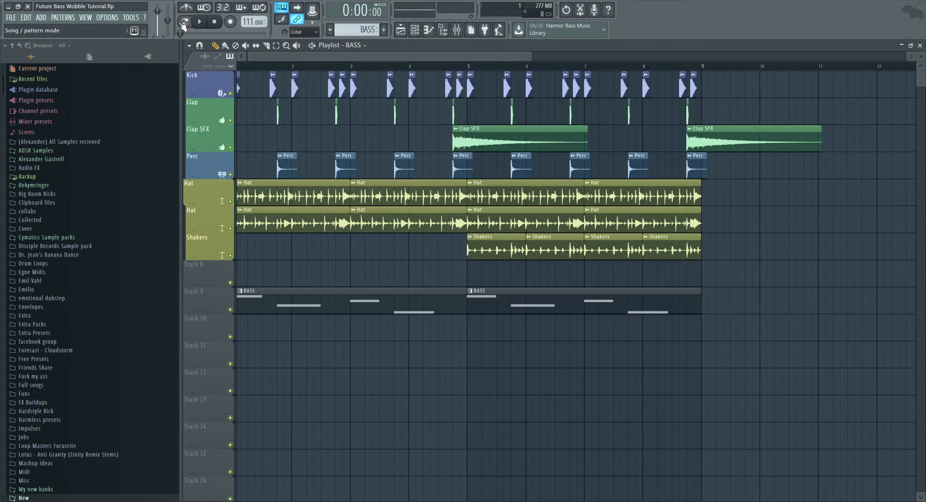
- Switch to song mode and play the arrangement to hear the bass together with the drums
{"action": "right_click", "coordinate": [358, 151], "text": "ctrl"}
{"action": "left_click", "coordinate": [184, 22]}
{"action": "key", "text": "space"}
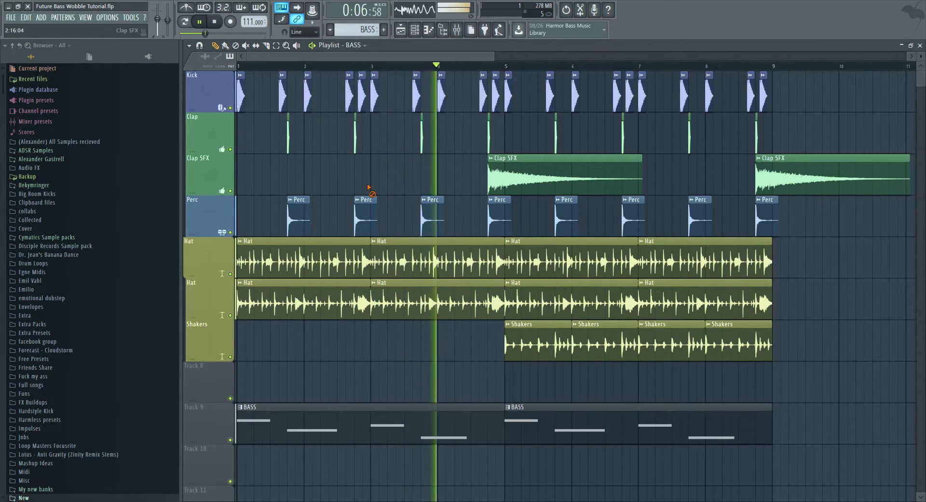
{"action": "key", "text": "space"}
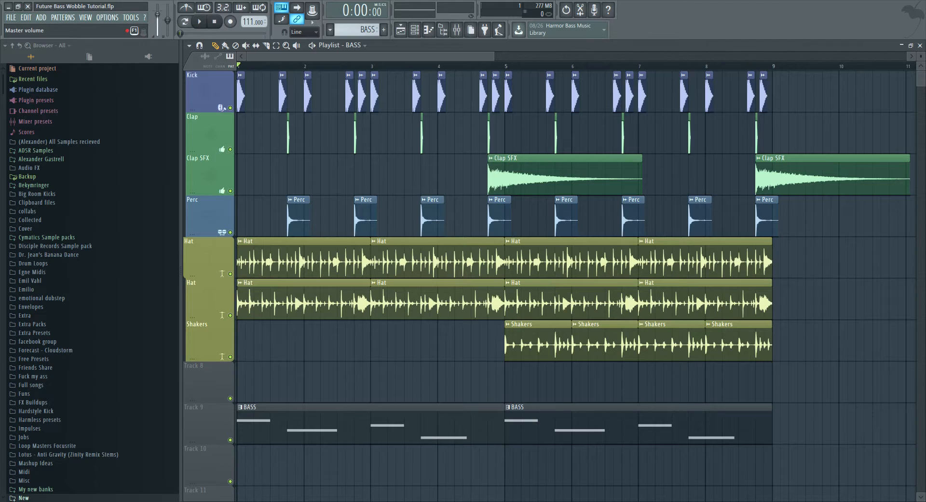
- Hide the playlist and close the Orbital and mixer windows, leaving only the channel rack
{"action": "key", "text": "F5"}
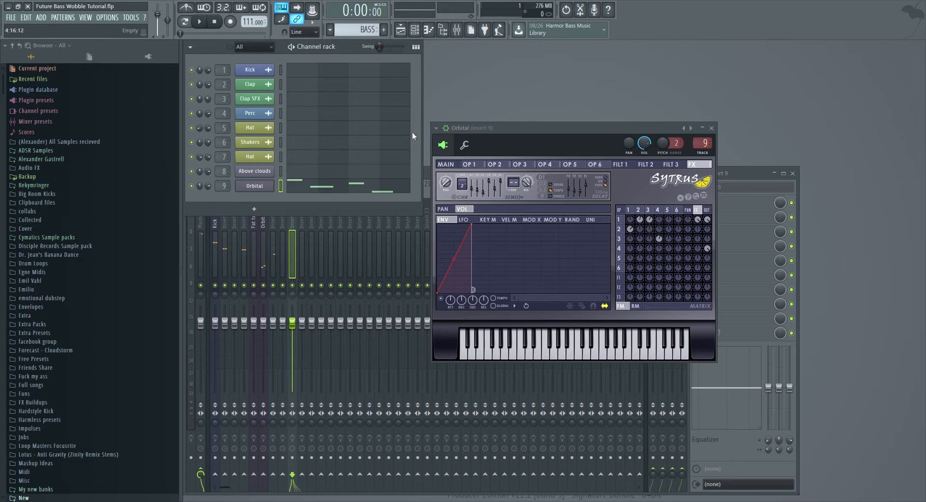
{"action": "left_click", "coordinate": [712, 128]}
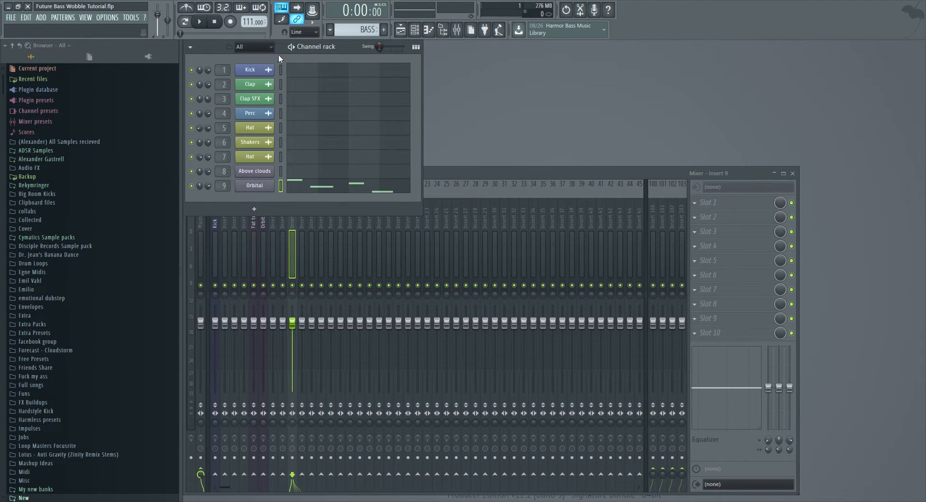
{"action": "left_click", "coordinate": [524, 172]}
{"action": "key", "text": "F9"}
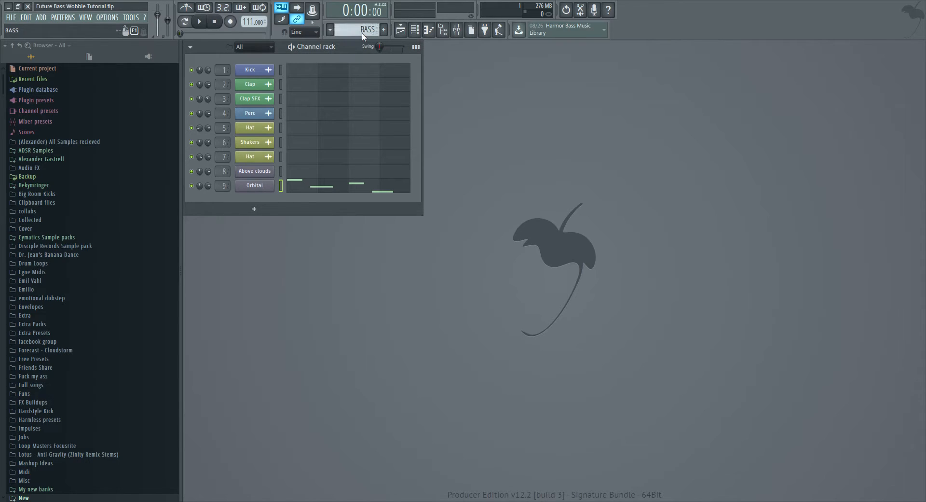
- Switch to Pattern 1 and delete all of its notes in the piano roll
{"action": "scroll", "coordinate": [374, 32], "scroll_direction": "up", "scroll_amount": 1}
{"action": "key", "text": "KP_Add"}
{"action": "key", "text": "F7"}
{"action": "key", "text": "ctrl+a"}
{"action": "key", "text": "F7"}
{"action": "key", "text": "KP_Subtract"}
{"action": "key", "text": "F7"}
{"action": "key", "text": "ctrl+a"}
{"action": "key", "text": "Delete"}
{"action": "key", "text": "F7"}
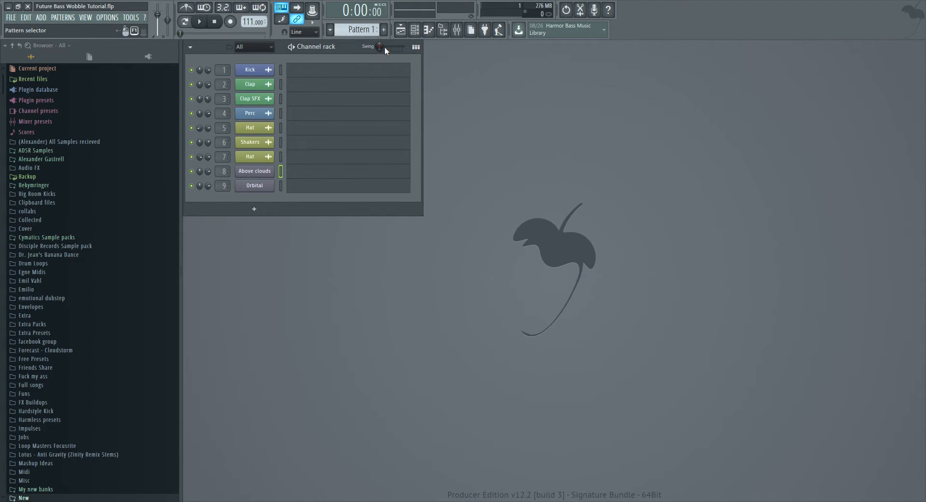
- Copy all Orbital notes of the BASS pattern and create a new pattern named Pad
{"action": "key", "text": "KP_Add"}
{"action": "key", "text": "F7"}
{"action": "key", "text": "ctrl+a"}
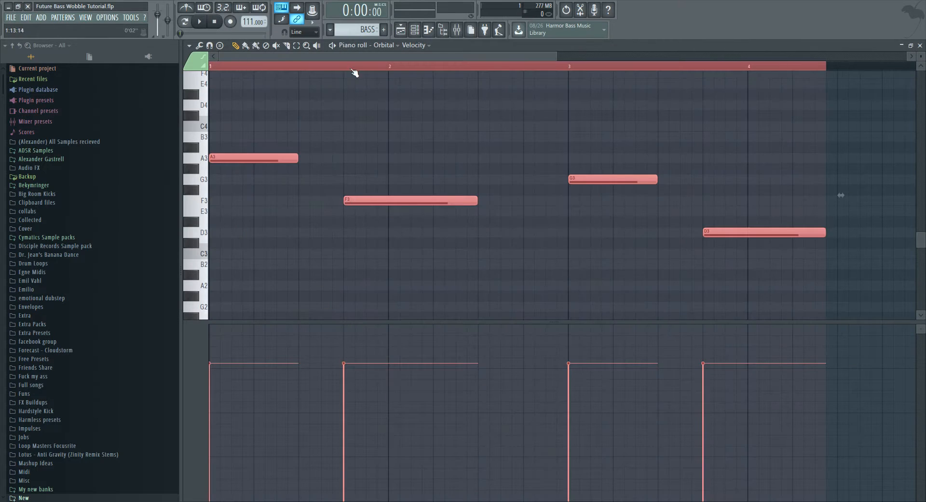
{"action": "key", "text": "F7"}
{"action": "left_click", "coordinate": [384, 30]}
{"action": "type", "text": "Pad"}
{"action": "key", "text": "Return"}
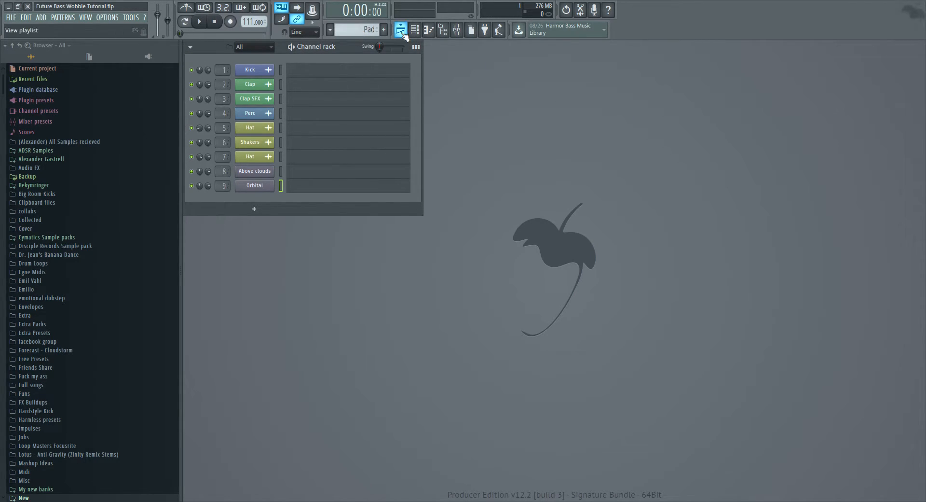
- Paste the copied bass notes into the Above clouds piano roll and switch playback to pattern mode
{"action": "left_click", "coordinate": [251, 175]}
{"action": "key", "text": "Escape"}
{"action": "right_click", "coordinate": [264, 172]}
{"action": "left_click", "coordinate": [285, 179]}
{"action": "scroll", "coordinate": [300, 179], "scroll_direction": "down", "scroll_amount": 3}
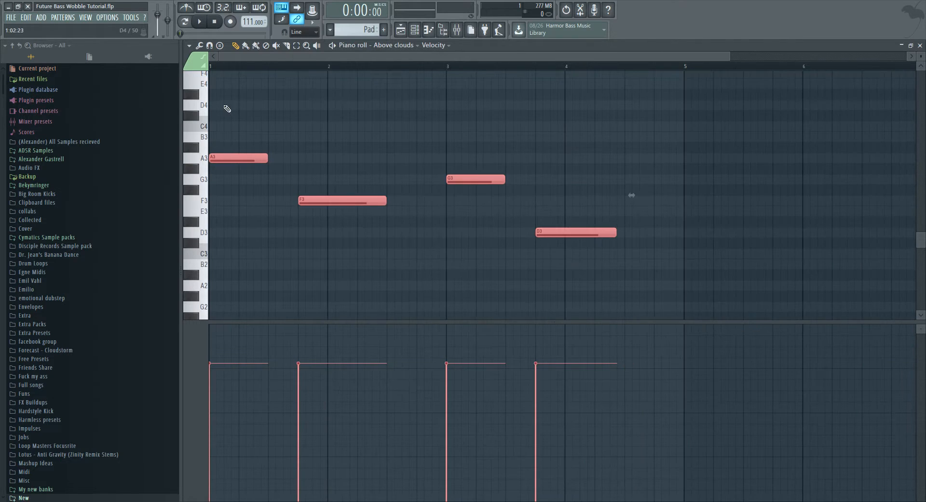
{"action": "scroll", "coordinate": [247, 147], "scroll_direction": "up", "scroll_amount": 2}
{"action": "left_click", "coordinate": [185, 21]}
{"action": "key", "text": "Escape"}
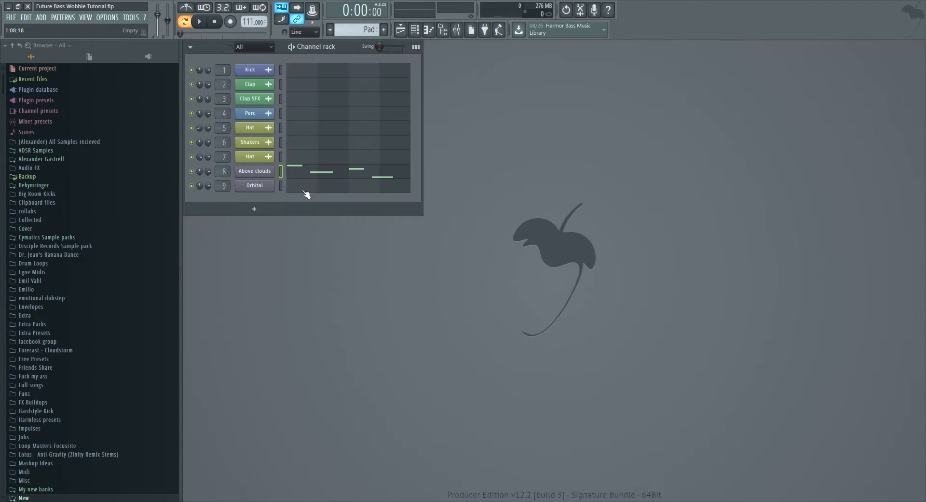
- Open the Above clouds synth and audition its sound
{"action": "left_click", "coordinate": [259, 172]}
{"action": "key", "text": "F6"}
{"action": "left_click", "coordinate": [250, 172]}
{"action": "key", "text": "F6"}
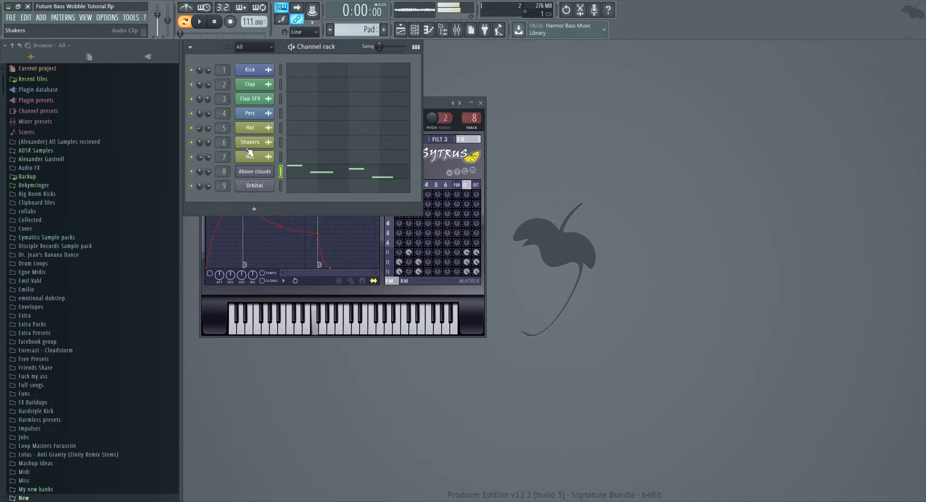
{"action": "left_click", "coordinate": [434, 103]}
{"action": "left_click", "coordinate": [421, 35]}
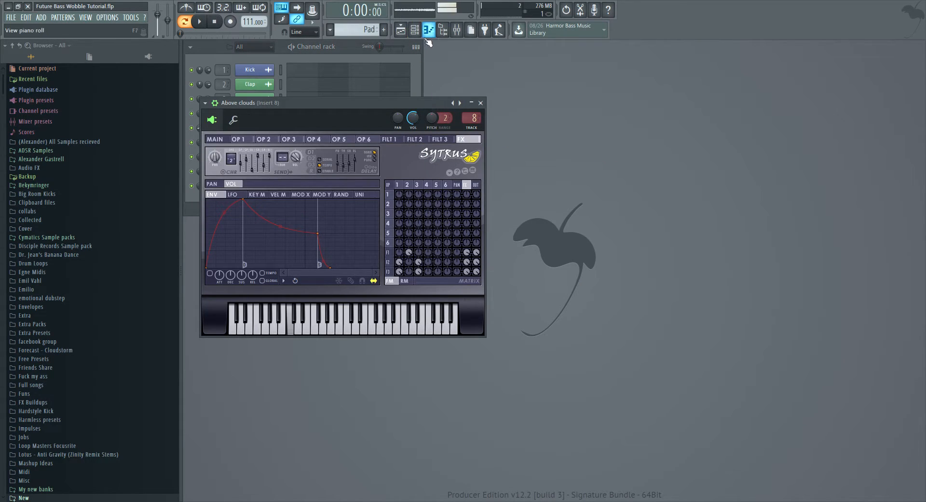
{"action": "key", "text": "Escape"}
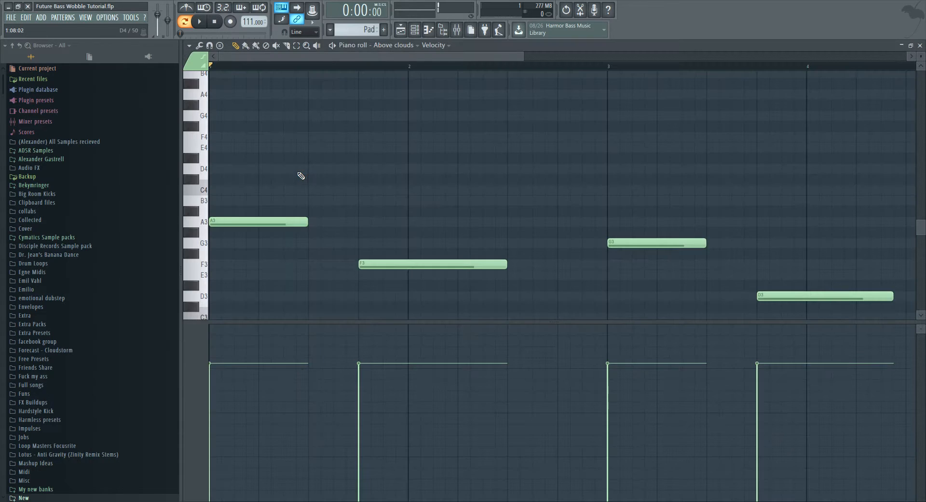
- Build pad chords by duplicating the Above clouds notes one octave up and again three semitones above those copies
{"action": "left_click", "coordinate": [296, 175]}
{"action": "scroll", "coordinate": [296, 177], "scroll_direction": "up", "scroll_amount": 1}
{"action": "key", "text": "ctrl+a"}
{"action": "mouse_move", "coordinate": [257, 220]}
{"action": "left_mouse_down", "text": "shift"}
{"action": "mouse_move", "coordinate": [251, 227]}
{"action": "mouse_move", "coordinate": [218, 94]}
{"action": "left_mouse_up", "text": "shift"}
{"action": "scroll", "coordinate": [225, 133], "scroll_direction": "up", "scroll_amount": 1}
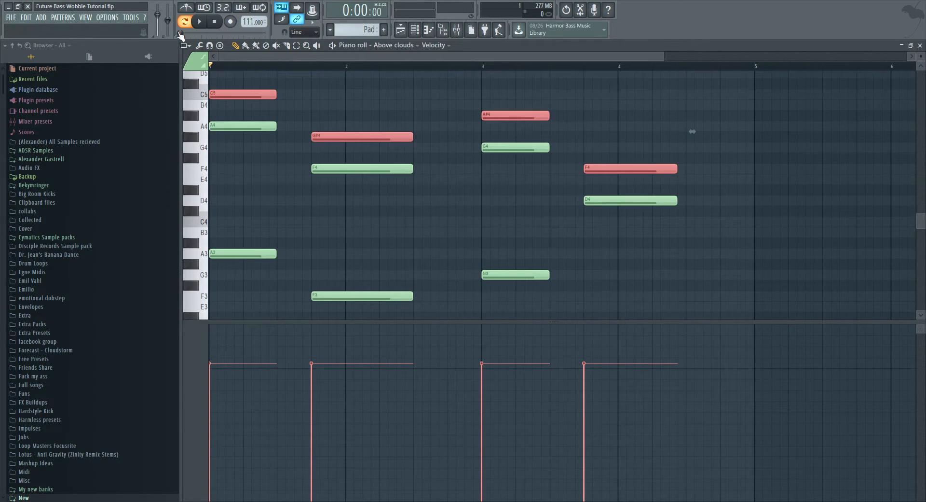
{"action": "left_click", "coordinate": [367, 138]}
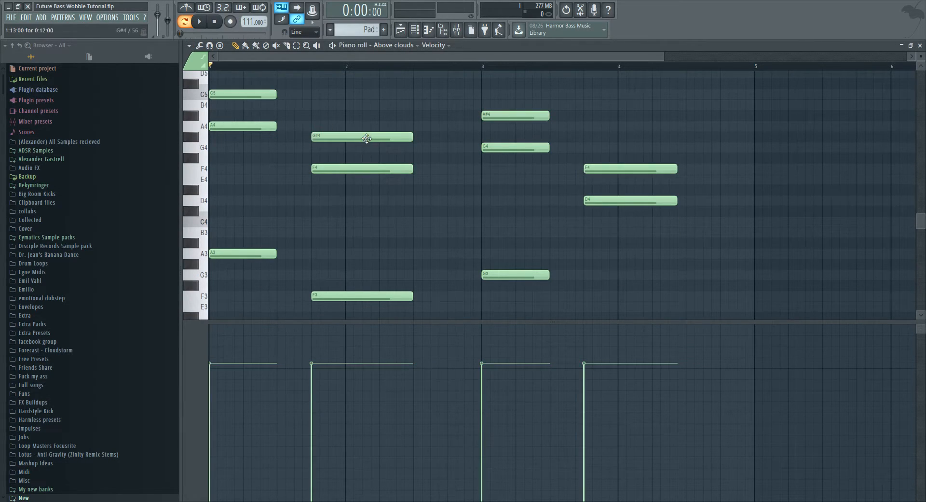
{"action": "key", "text": "Escape"}
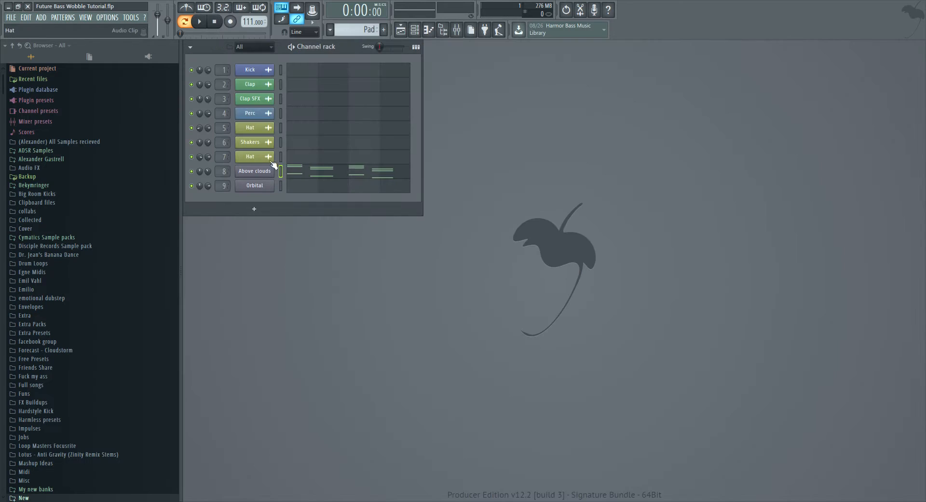
- Open the Above clouds piano roll and play back the pad chords
{"action": "left_click", "coordinate": [270, 170]}
{"action": "key", "text": "Escape"}
{"action": "left_click", "coordinate": [303, 177]}
{"action": "scroll", "coordinate": [329, 189], "scroll_direction": "down", "scroll_amount": 2}
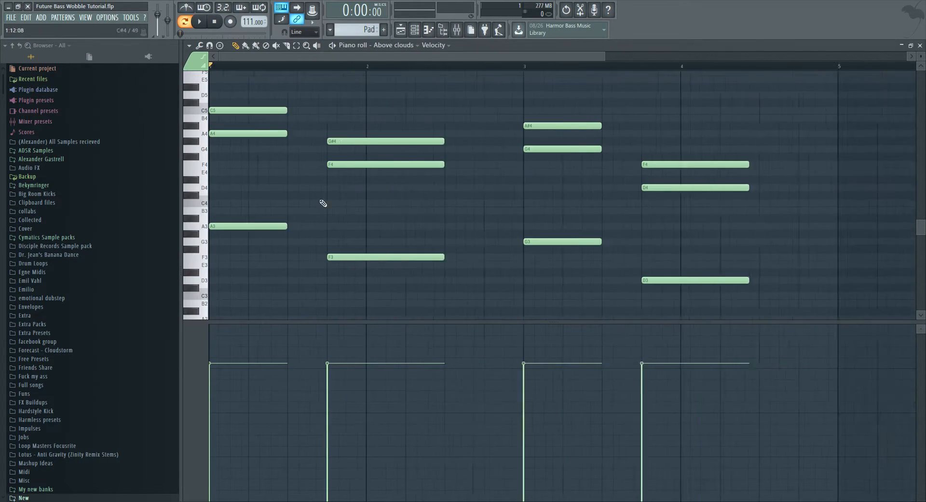
{"action": "scroll", "coordinate": [258, 199], "scroll_direction": "up", "scroll_amount": 2}
{"action": "key", "text": "space"}
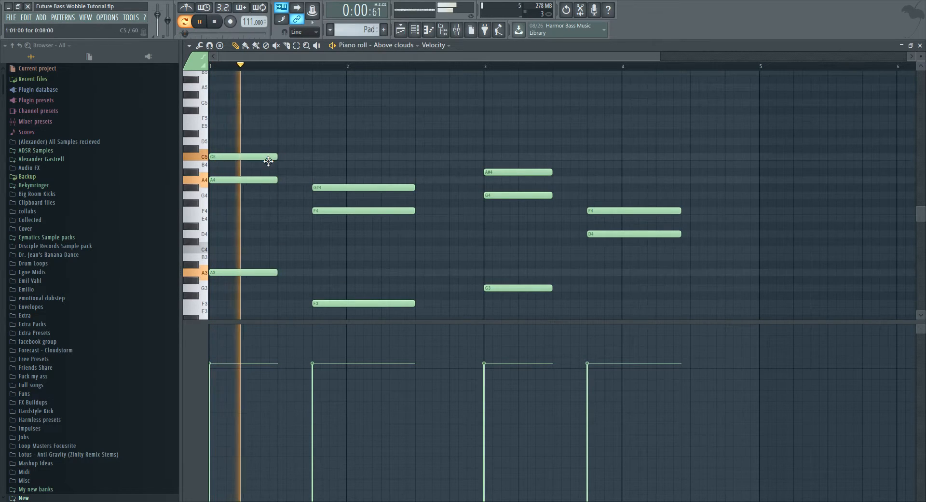
- Raise the top notes of the second, third and fourth chords to A4, C5 and A4, checking them by playback
{"action": "key", "text": "space"}
{"action": "left_click_drag", "start_coordinate": [384, 188], "coordinate": [384, 180]}
{"action": "mouse_move", "coordinate": [513, 172]}
{"action": "left_mouse_down"}
{"action": "mouse_move", "coordinate": [511, 120]}
{"action": "mouse_move", "coordinate": [517, 173]}
{"action": "mouse_move", "coordinate": [522, 162]}
{"action": "left_mouse_up"}
{"action": "left_click", "coordinate": [484, 66]}
{"action": "key", "text": "space"}
{"action": "left_click_drag", "start_coordinate": [615, 215], "coordinate": [612, 181]}
{"action": "key", "text": "space"}
{"action": "key", "text": "space"}
{"action": "key", "text": "space"}
{"action": "left_click", "coordinate": [255, 165]}
{"action": "right_click", "coordinate": [255, 165]}
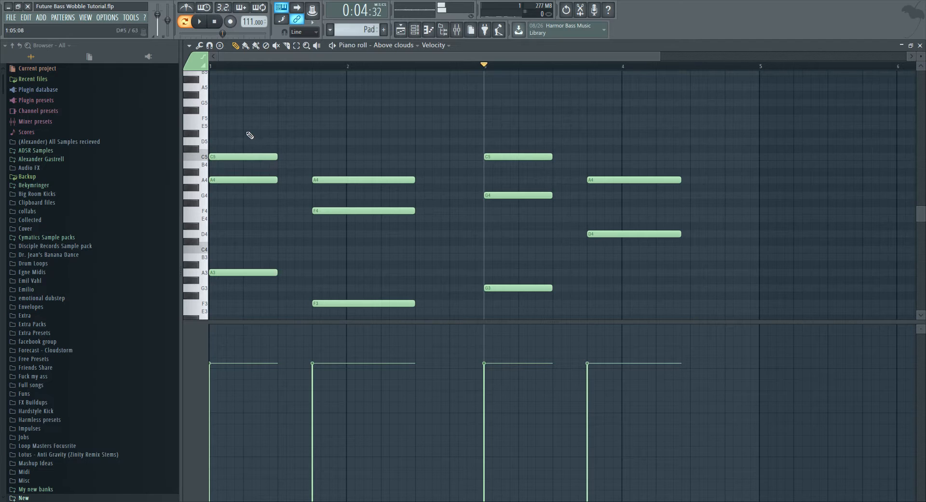
- Add an E5 note on top of the first chord and a C5 note on top of the second chord
{"action": "left_click_drag", "start_coordinate": [231, 127], "coordinate": [214, 127]}
{"action": "key", "text": "space"}
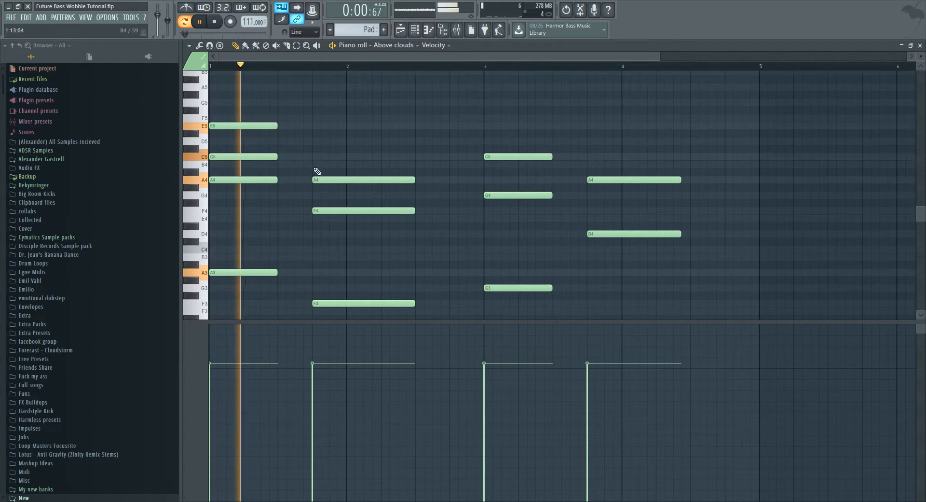
{"action": "left_click", "coordinate": [316, 142]}
{"action": "left_click_drag", "start_coordinate": [316, 142], "coordinate": [316, 163]}
{"action": "key", "text": "space"}
{"action": "left_click", "coordinate": [360, 149]}
{"action": "right_click", "coordinate": [331, 141]}
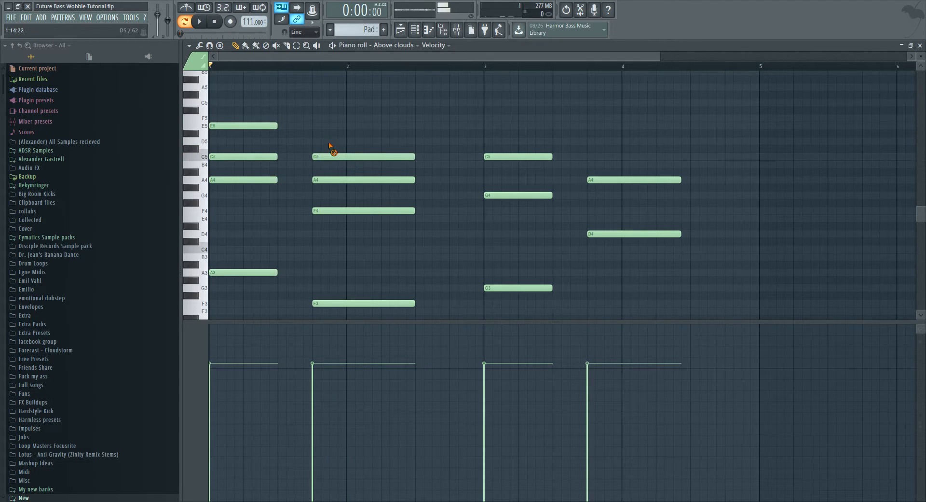
- Raise the third chord's top note to G5 and add a lengthened D5 note above the fourth chord
{"action": "left_click_drag", "start_coordinate": [519, 156], "coordinate": [521, 103]}
{"action": "left_click", "coordinate": [594, 141]}
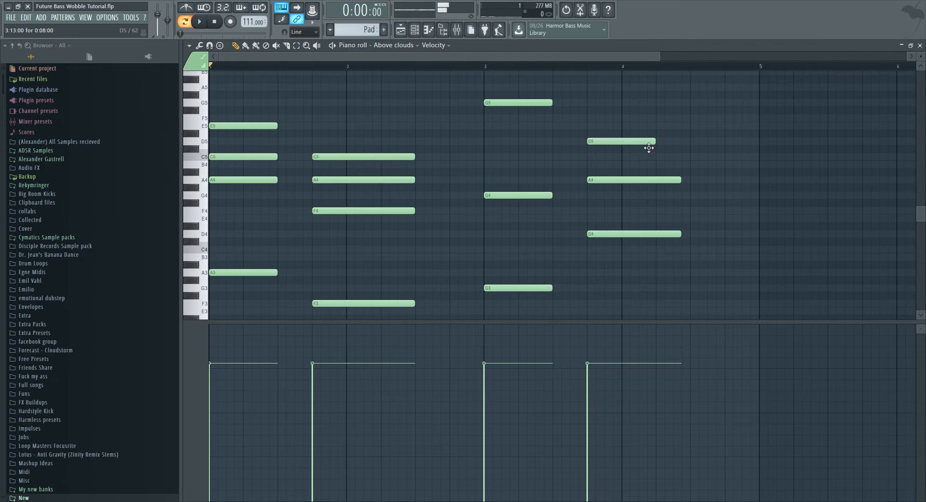
{"action": "left_click_drag", "start_coordinate": [658, 143], "coordinate": [691, 146]}
- Redraw the fourth chord's A4, D4 and D3 notes at the same length as its D5 note
{"action": "key", "text": "space"}
{"action": "right_click", "coordinate": [592, 182]}
{"action": "left_click", "coordinate": [592, 182]}
{"action": "right_click", "coordinate": [591, 234]}
{"action": "left_click_drag", "start_coordinate": [592, 230], "coordinate": [592, 236]}
{"action": "scroll", "coordinate": [595, 246], "scroll_direction": "down", "scroll_amount": 2}
{"action": "right_click", "coordinate": [592, 282]}
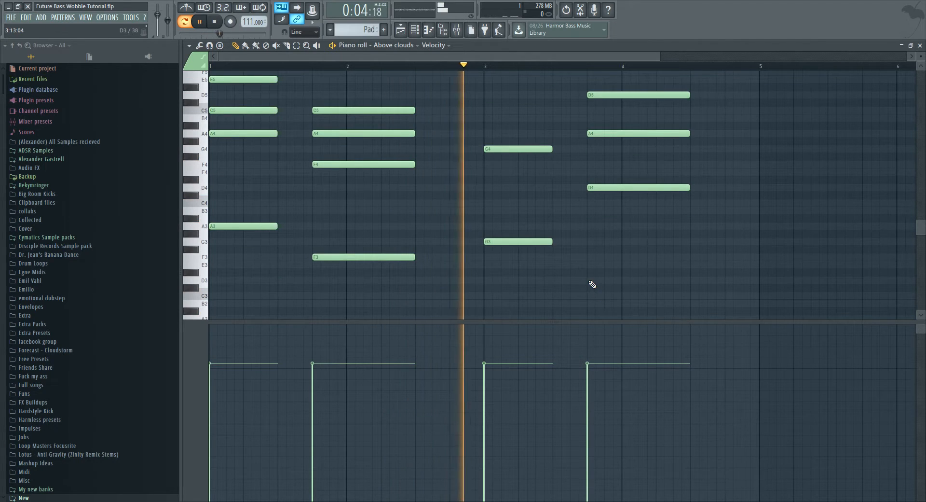
{"action": "left_click", "coordinate": [592, 282]}
{"action": "scroll", "coordinate": [442, 217], "scroll_direction": "down", "scroll_amount": 1}
{"action": "scroll", "coordinate": [449, 203], "scroll_direction": "up", "scroll_amount": 2}
- Try a C5 note in the third chord and B4 instead of A4 in the fourth, auditioning from bar 3
{"action": "key", "text": "space"}
{"action": "mouse_move", "coordinate": [445, 133]}
{"action": "left_mouse_down"}
{"action": "mouse_move", "coordinate": [444, 159]}
{"action": "mouse_move", "coordinate": [447, 128]}
{"action": "mouse_move", "coordinate": [472, 140]}
{"action": "mouse_move", "coordinate": [471, 166]}
{"action": "left_mouse_up"}
{"action": "left_click", "coordinate": [438, 67]}
{"action": "key", "text": "space"}
{"action": "key", "text": "space"}
{"action": "key", "text": "space"}
{"action": "key", "text": "space"}
{"action": "key", "text": "space"}
{"action": "key", "text": "space"}
{"action": "key", "text": "space"}
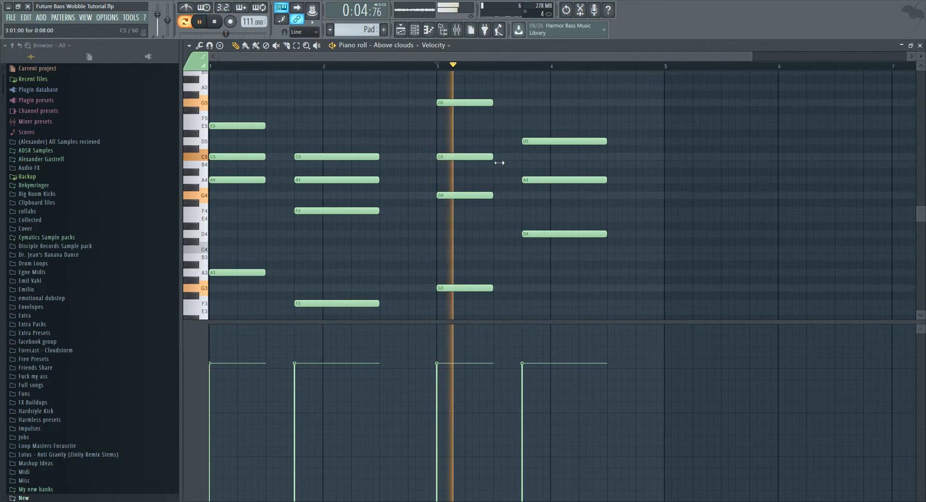
{"action": "left_click_drag", "start_coordinate": [543, 181], "coordinate": [543, 164]}
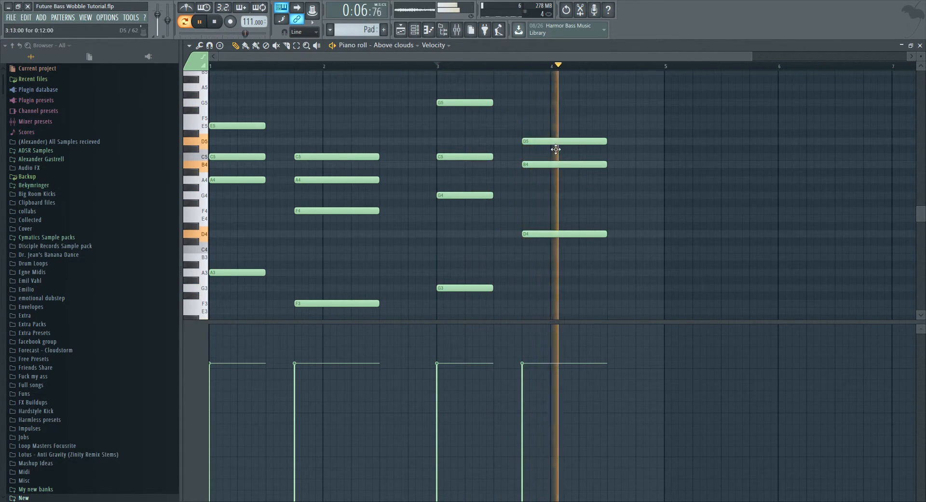
{"action": "key", "text": "space"}
- Delete all upper notes of the third and fourth chords, keeping only their G3 and D3 bass notes
{"action": "right_click", "coordinate": [555, 141]}
{"action": "right_click", "coordinate": [554, 164]}
{"action": "right_click", "coordinate": [556, 233]}
{"action": "scroll", "coordinate": [560, 245], "scroll_direction": "down", "scroll_amount": 2}
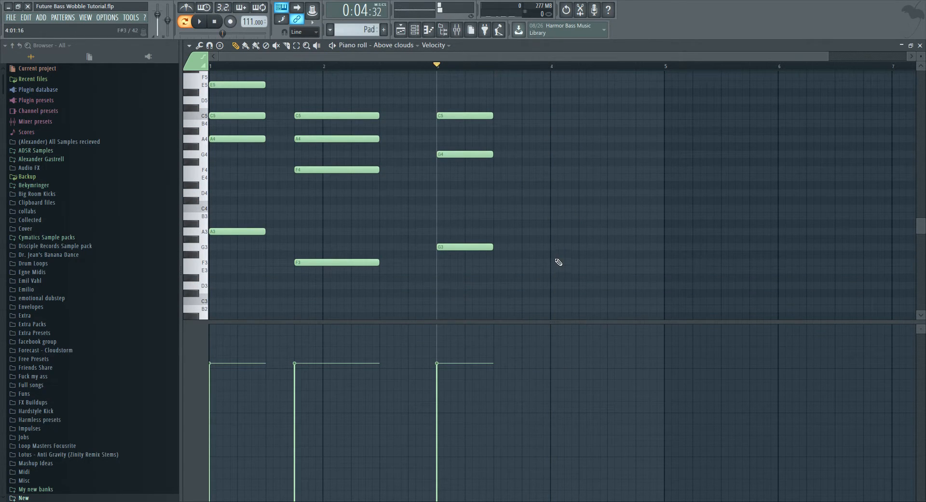
{"action": "key", "text": "ctrl+z"}
{"action": "right_click", "coordinate": [555, 193]}
{"action": "right_click", "coordinate": [553, 124]}
{"action": "right_click", "coordinate": [550, 101]}
{"action": "scroll", "coordinate": [545, 130], "scroll_direction": "up", "scroll_amount": 2}
{"action": "right_click", "coordinate": [480, 90]}
{"action": "right_click", "coordinate": [476, 145]}
{"action": "right_click", "coordinate": [470, 183]}
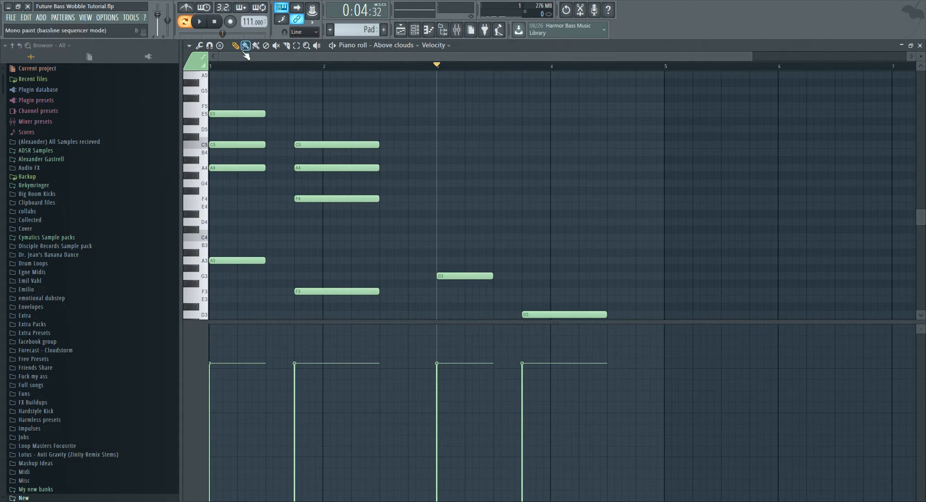
- Rebuild the third chord above its G3 bass with G4, B4, D5 and G5 notes
{"action": "key", "text": "space"}
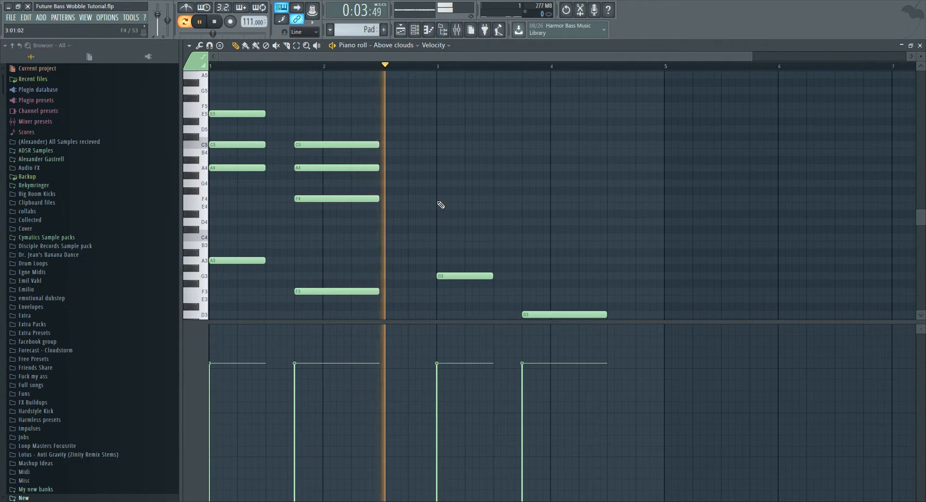
{"action": "key", "text": "space"}
{"action": "left_click", "coordinate": [442, 183]}
{"action": "left_click", "coordinate": [442, 152]}
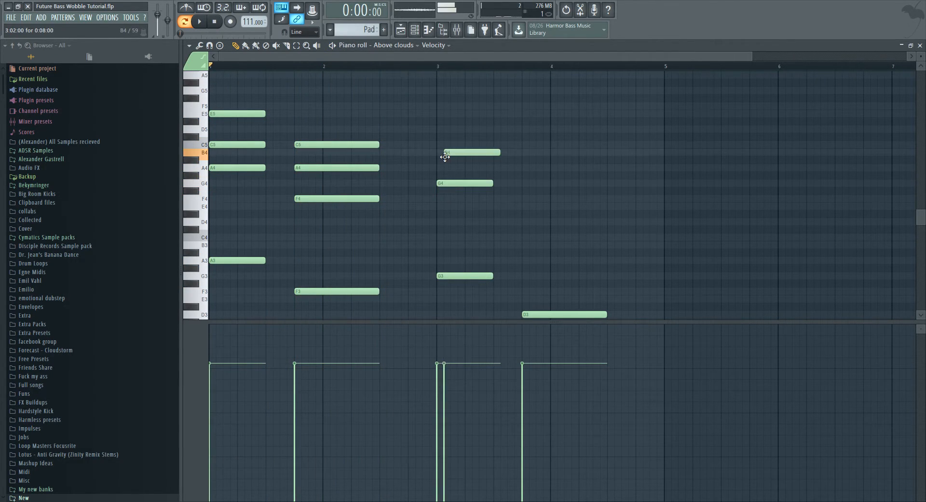
{"action": "left_click", "coordinate": [442, 129]}
{"action": "left_click", "coordinate": [440, 91]}
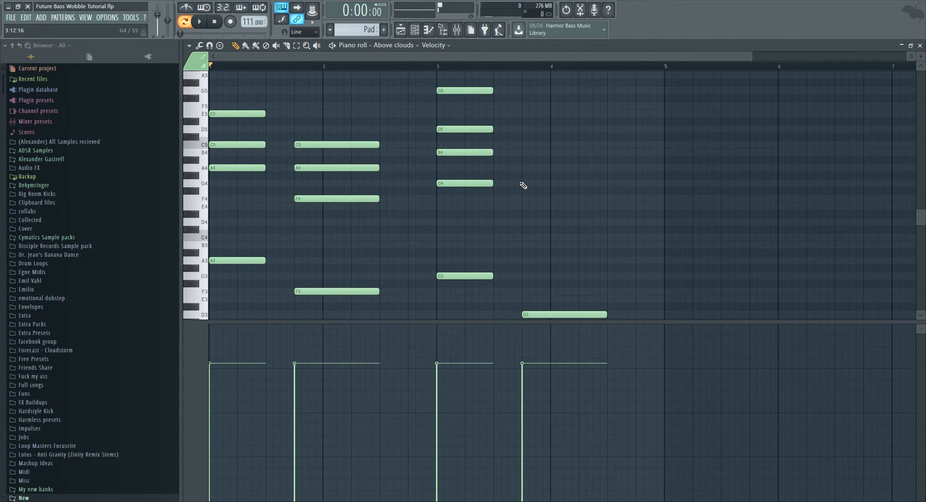
- Rebuild the fourth chord above its D3 bass with F#5, D5, A4 and D4 notes and play the result
{"action": "left_click", "coordinate": [527, 98]}
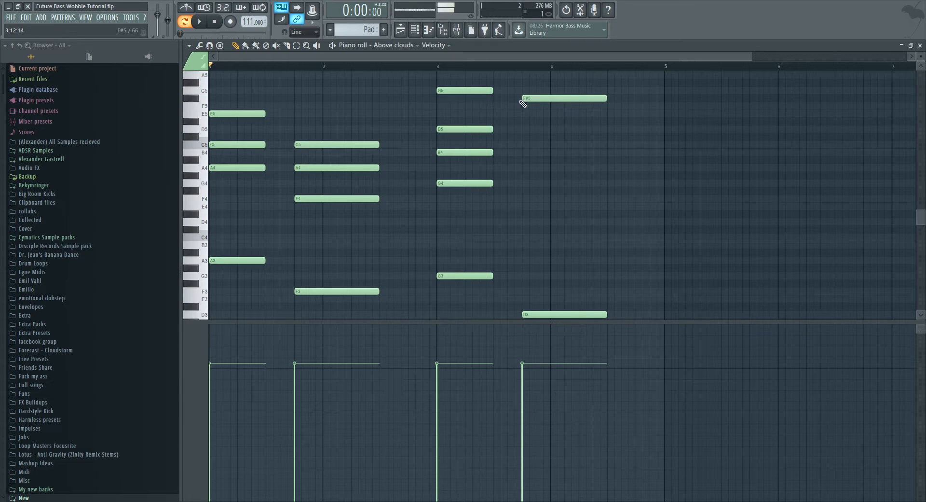
{"action": "left_click", "coordinate": [527, 137]}
{"action": "left_click_drag", "start_coordinate": [529, 137], "coordinate": [528, 130]}
{"action": "left_click", "coordinate": [527, 167]}
{"action": "left_click_drag", "start_coordinate": [520, 207], "coordinate": [526, 229]}
{"action": "key", "text": "space"}
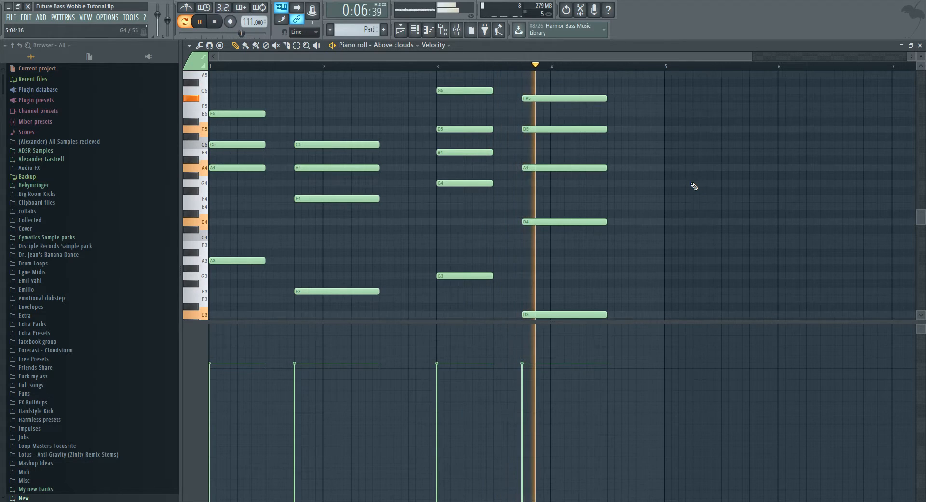
{"action": "key", "text": "space"}
- Leave the piano roll and check which mixer insert the Above clouds channel uses
{"action": "left_click", "coordinate": [429, 29]}
{"action": "left_click", "coordinate": [268, 174]}
{"action": "left_click", "coordinate": [482, 103]}
{"action": "left_click", "coordinate": [456, 31]}
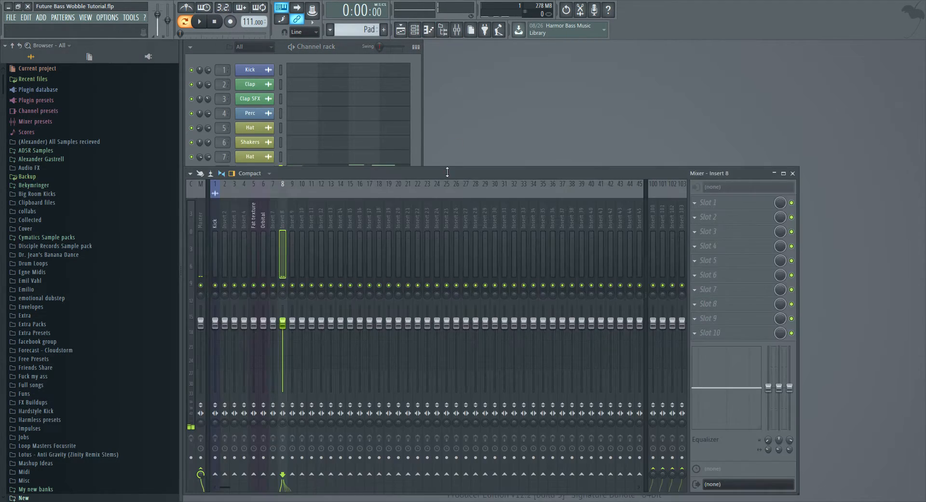
{"action": "key", "text": "F6"}
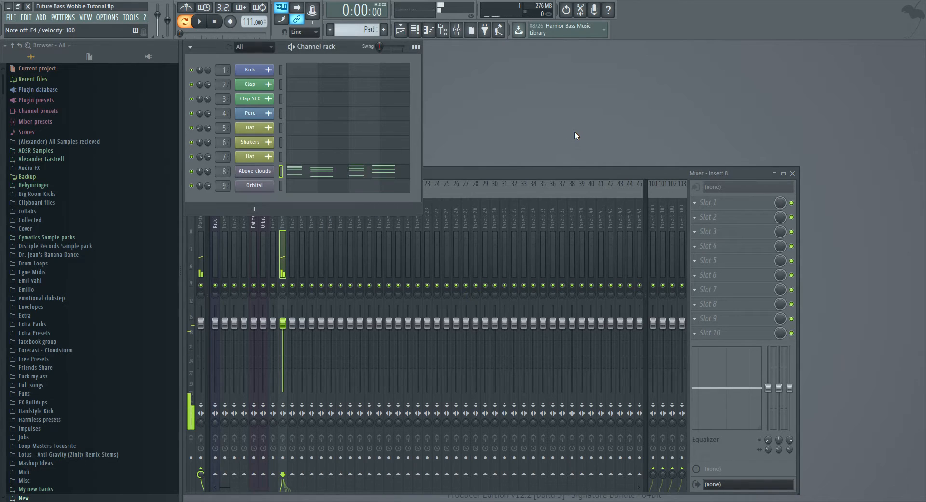
- Place the Pad pattern on playlist Track 10 at bars 1 and 5, beneath the BASS clips
{"action": "key", "text": "F5"}
{"action": "scroll", "coordinate": [330, 500], "scroll_direction": "down", "scroll_amount": 2}
{"action": "left_click", "coordinate": [243, 465]}
{"action": "scroll", "coordinate": [424, 479], "scroll_direction": "down", "scroll_amount": 1}
{"action": "left_click", "coordinate": [424, 428]}
- Solo the BASS and Pad tracks in the playlist and play them together
{"action": "left_click", "coordinate": [230, 398], "text": "ctrl"}
{"action": "left_click", "coordinate": [230, 440]}
{"action": "left_click", "coordinate": [197, 22]}
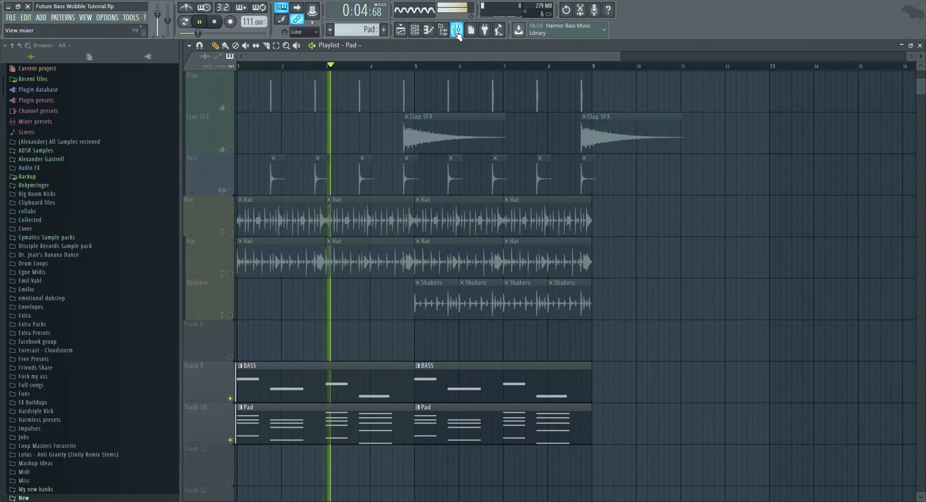
{"action": "key", "text": "space"}
- Lower the Above clouds channel volume to 42% and check the mixer
{"action": "key", "text": "F9"}
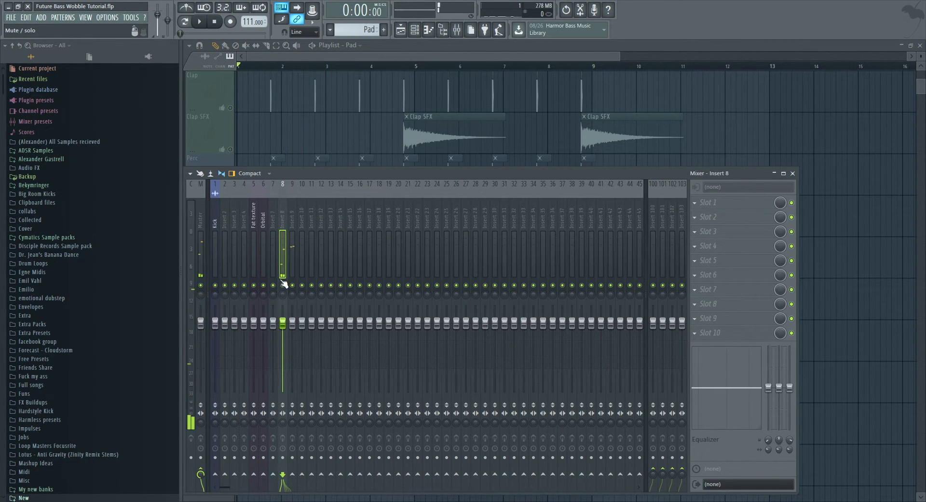
{"action": "key", "text": "F9"}
{"action": "key", "text": "F5"}
{"action": "key", "text": "F6"}
{"action": "left_click_drag", "start_coordinate": [198, 172], "coordinate": [198, 181]}
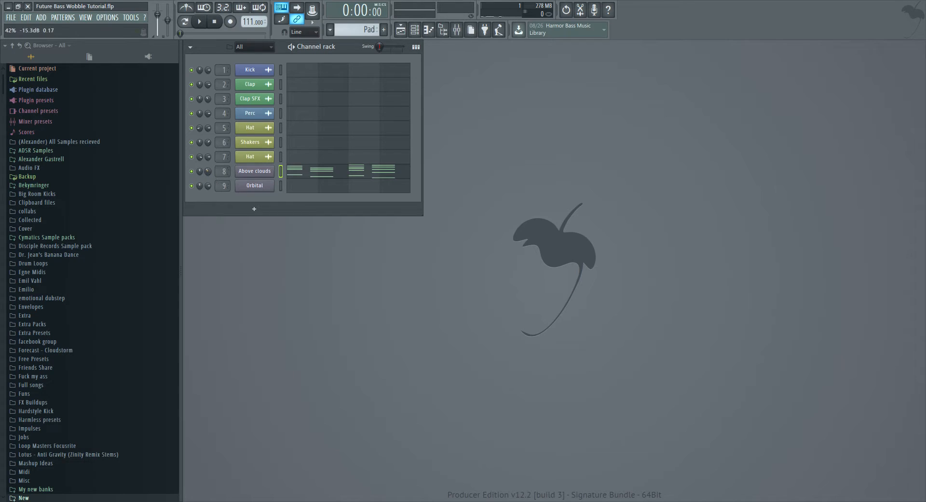
{"action": "left_click", "coordinate": [455, 31]}
{"action": "key", "text": "F9"}
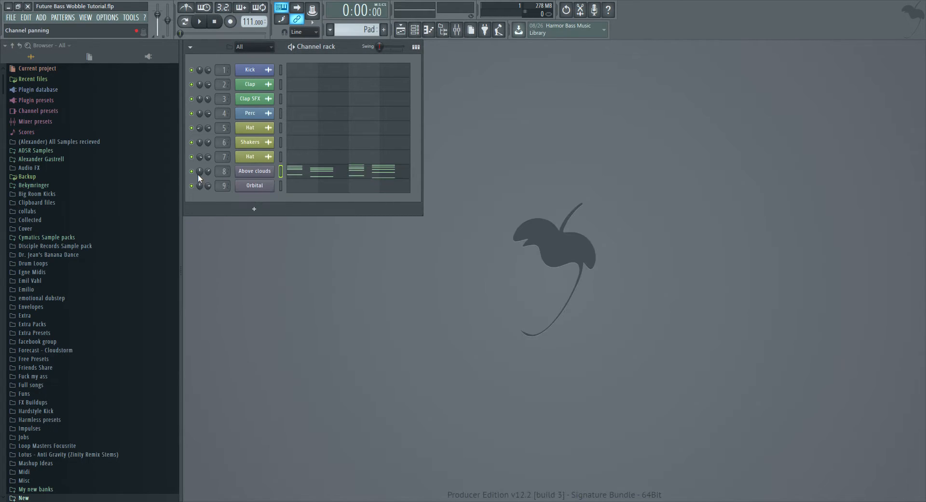
- Review the finished Above clouds chords in the piano roll
{"action": "left_click", "coordinate": [320, 175]}
{"action": "right_click", "coordinate": [321, 174], "text": "ctrl"}
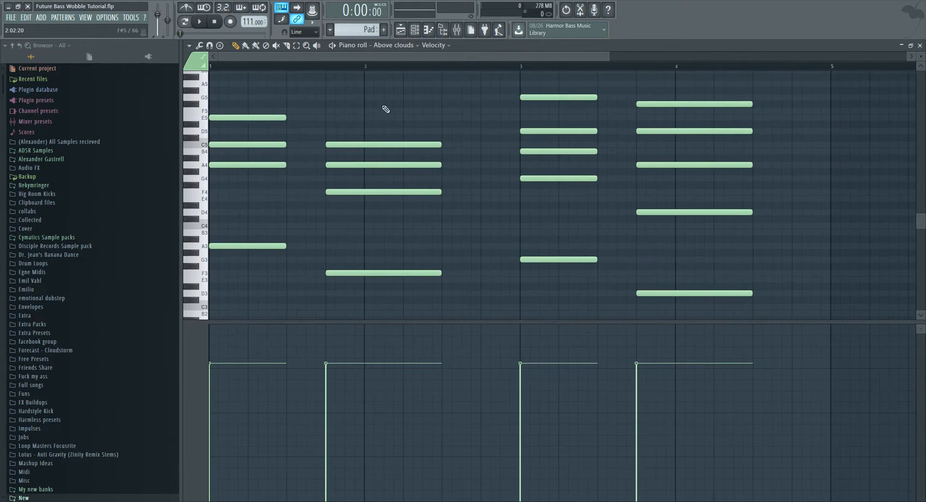
{"action": "left_click", "coordinate": [456, 32]}
{"action": "key", "text": "Escape"}
{"action": "key", "text": "Escape"}
- Open the Above clouds synth, then name mixer insert 8 Pad and insert 10 Sidechain
{"action": "left_click", "coordinate": [260, 174]}
{"action": "left_click", "coordinate": [459, 31]}
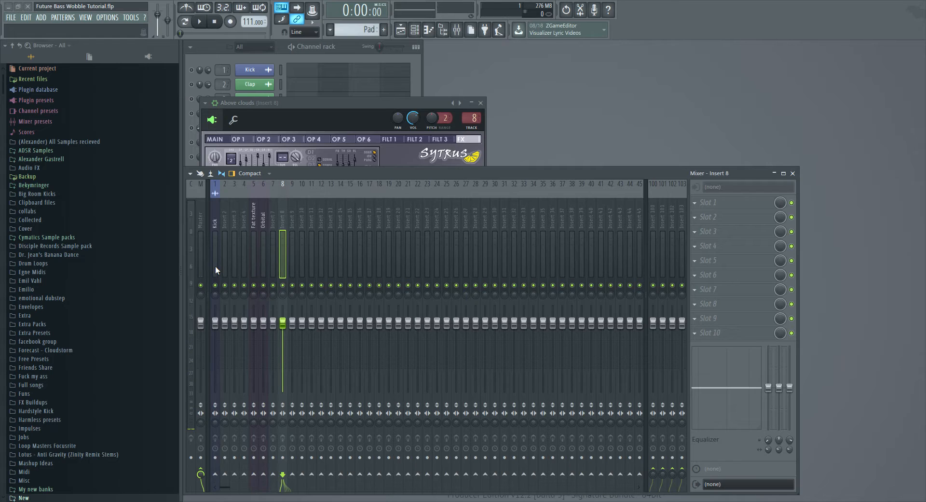
{"action": "key", "text": "ctrl+l"}
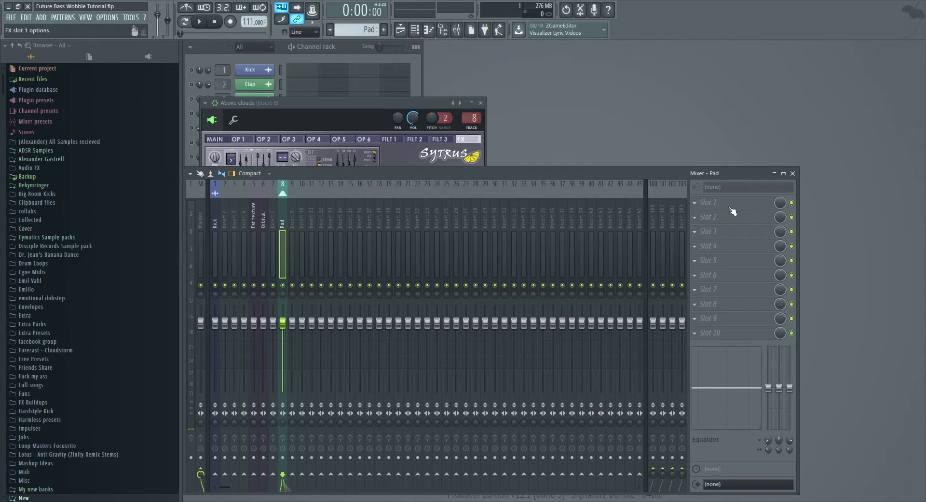
{"action": "left_click", "coordinate": [300, 216]}
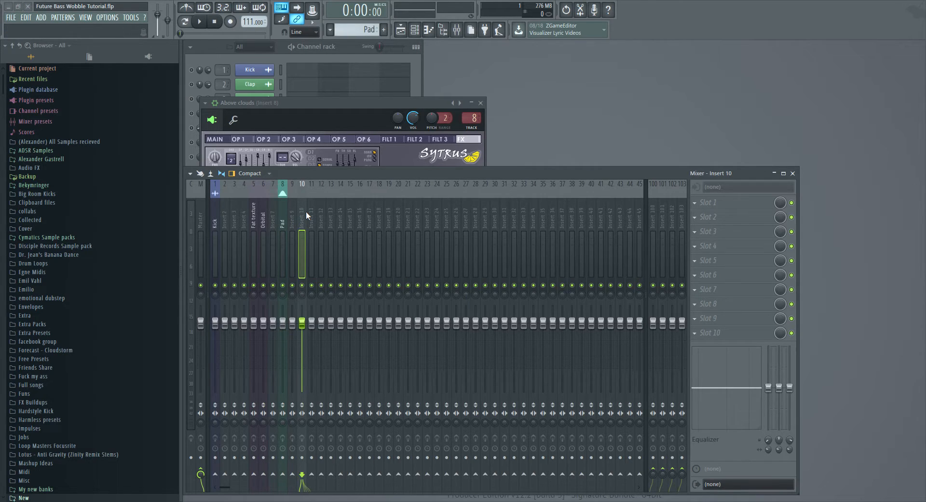
{"action": "key", "text": "ctrl+l"}
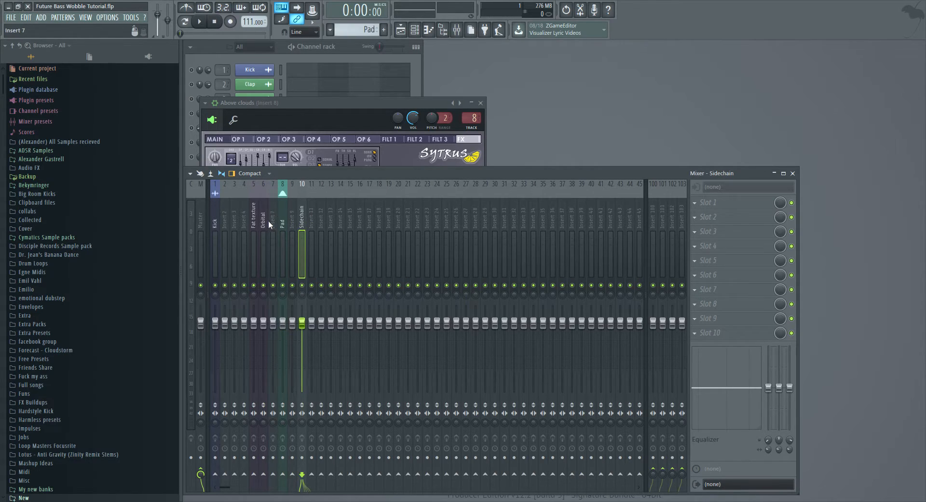
- Route the Pad mixer insert only to the Sidechain insert instead of the master
{"action": "left_click", "coordinate": [274, 224]}
{"action": "key", "text": "Right"}
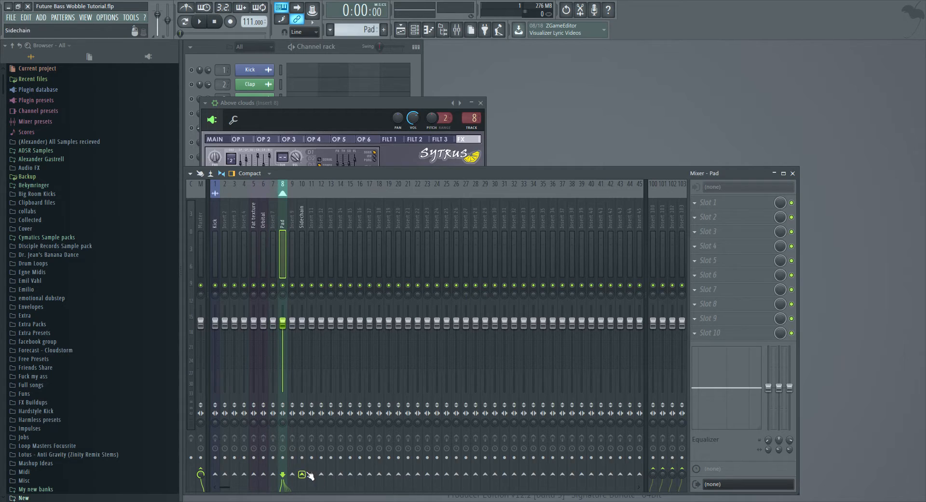
{"action": "left_click", "coordinate": [300, 231]}
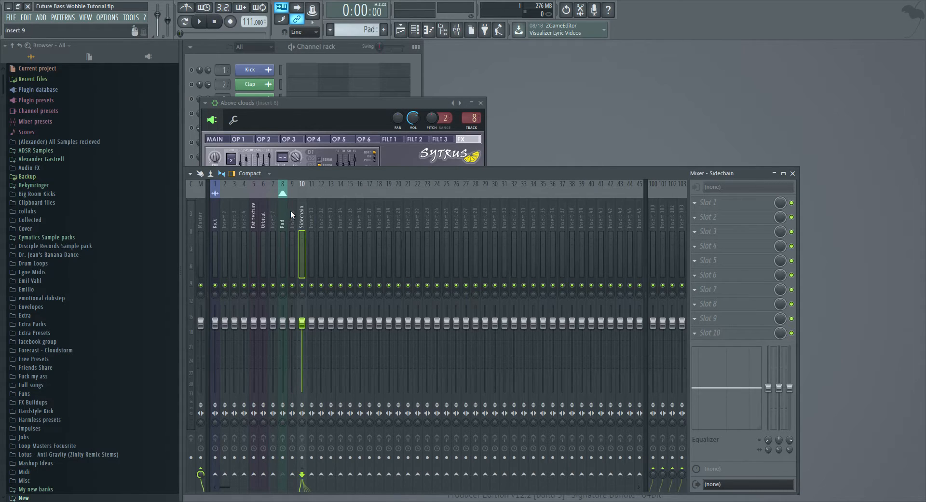
{"action": "key", "text": "Left"}
{"action": "key", "text": "Left"}
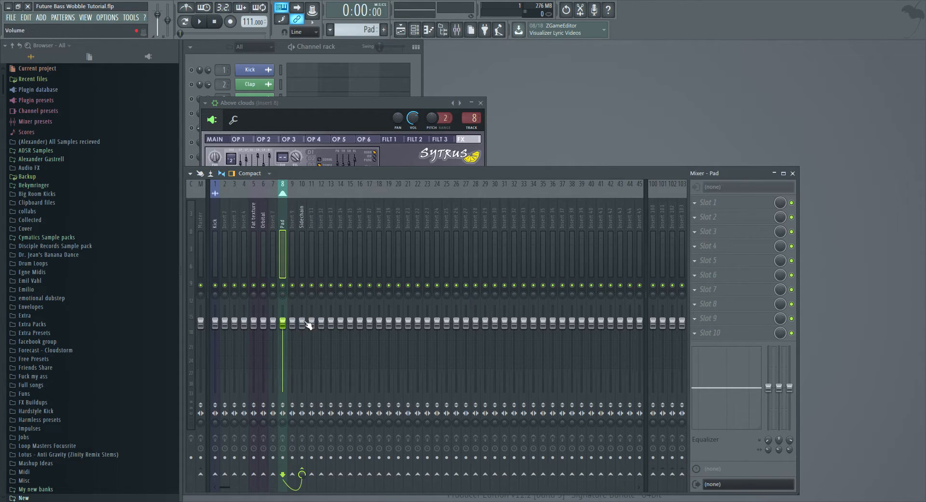
{"action": "left_click", "coordinate": [302, 225]}
- Load Gross Beat into the Pad insert's first effect slot and apply the 1/2 Bt Gate volume preset
{"action": "left_click", "coordinate": [284, 225]}
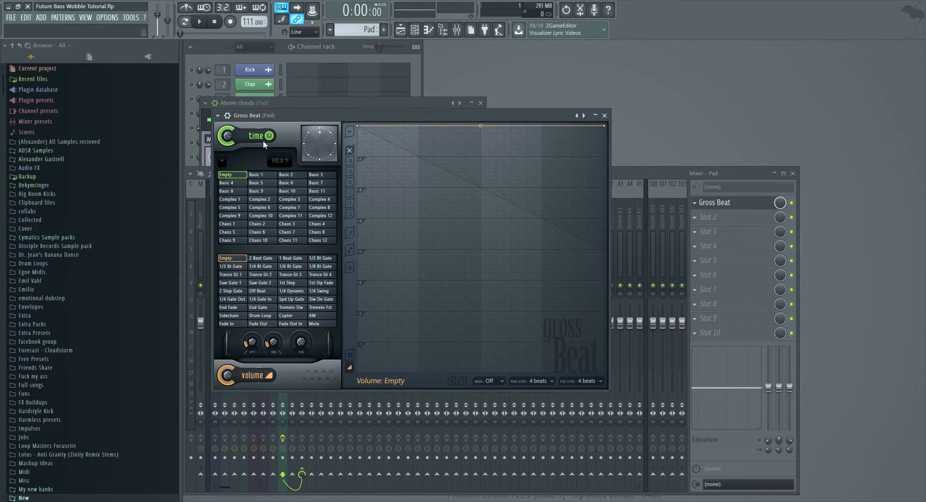
{"action": "left_click", "coordinate": [322, 258]}
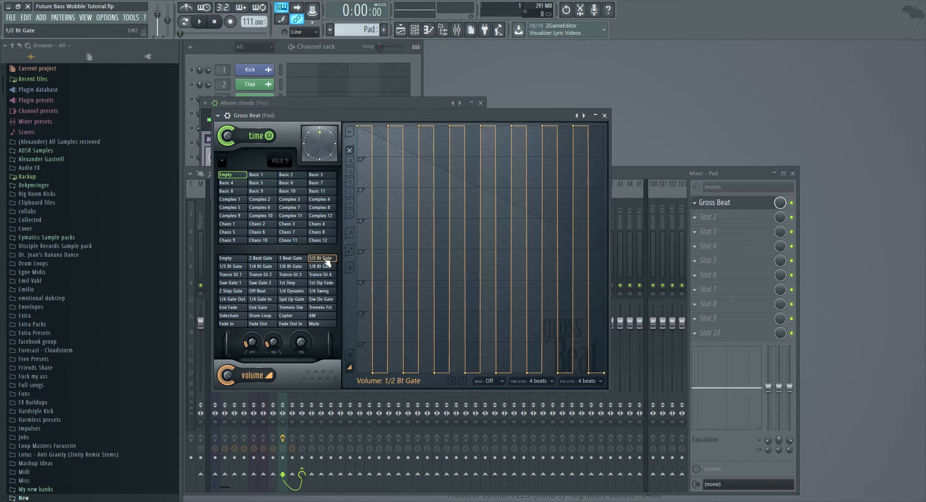
- Compare Gross Beat's 1/3, 1/4, 1/6 and 1/8 Bt Gate volume presets and return to 1/2 Bt Gate
{"action": "left_click", "coordinate": [246, 268]}
{"action": "left_click", "coordinate": [263, 269]}
{"action": "left_click", "coordinate": [291, 268]}
{"action": "left_click", "coordinate": [332, 269]}
{"action": "left_click", "coordinate": [246, 267]}
{"action": "left_click", "coordinate": [325, 261]}
{"action": "left_click", "coordinate": [269, 268]}
{"action": "left_click", "coordinate": [319, 260]}
{"action": "left_click", "coordinate": [245, 268]}
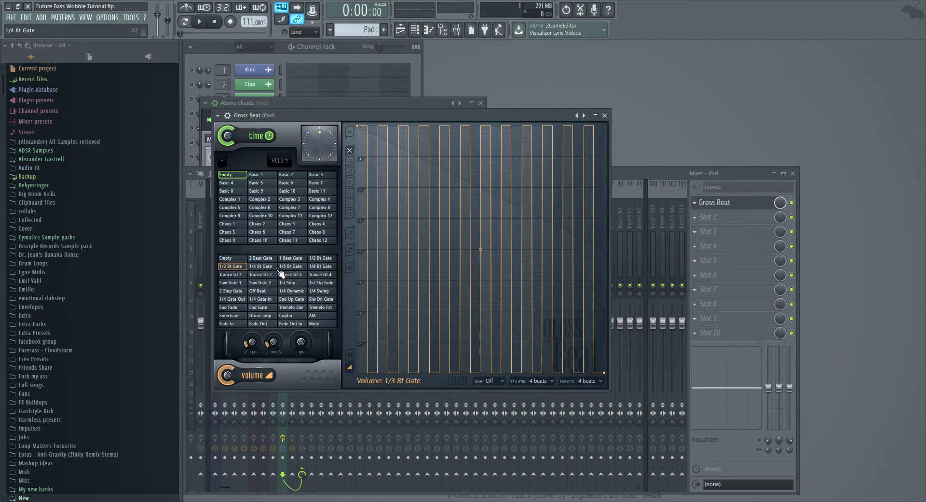
{"action": "left_click", "coordinate": [274, 267]}
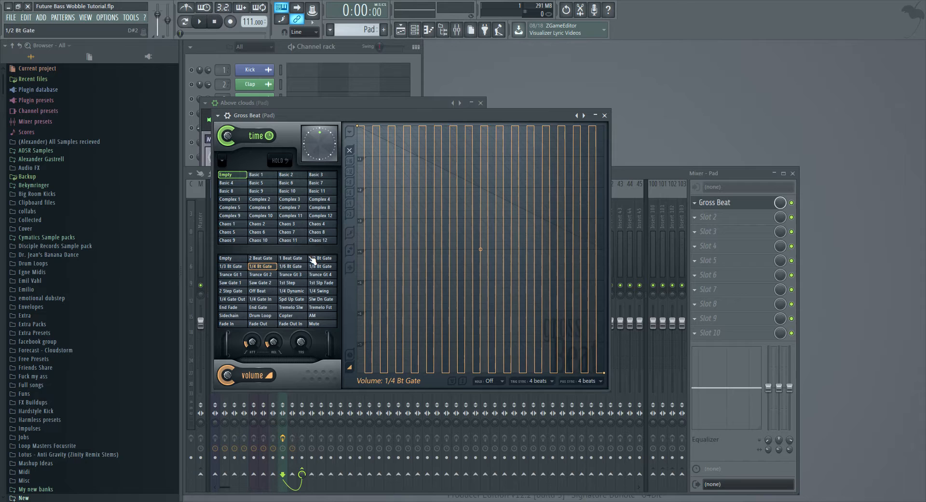
{"action": "left_click", "coordinate": [314, 258]}
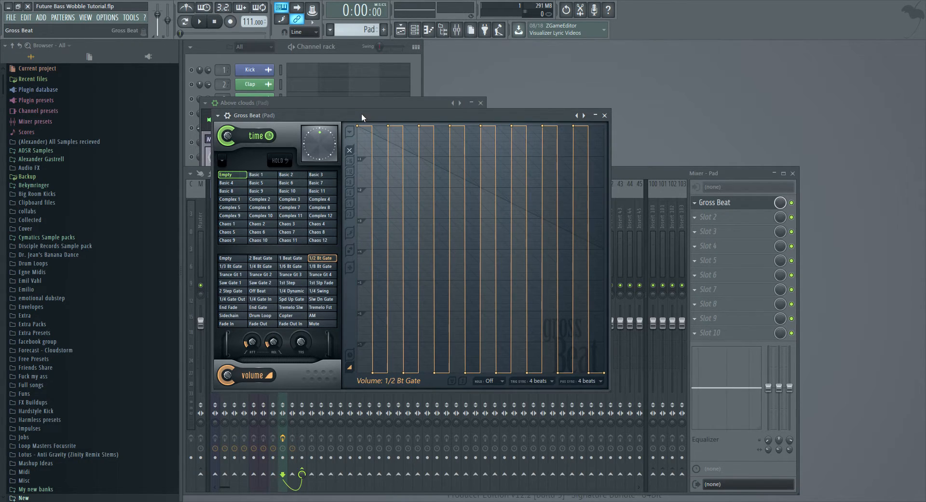
- Close the Above clouds synth and the mixer, move the Gross Beat window aside, and audition the pad with 1/2 Bt Gate
{"action": "left_click", "coordinate": [381, 103]}
{"action": "left_click", "coordinate": [481, 102]}
{"action": "left_click_drag", "start_coordinate": [437, 114], "coordinate": [517, 108]}
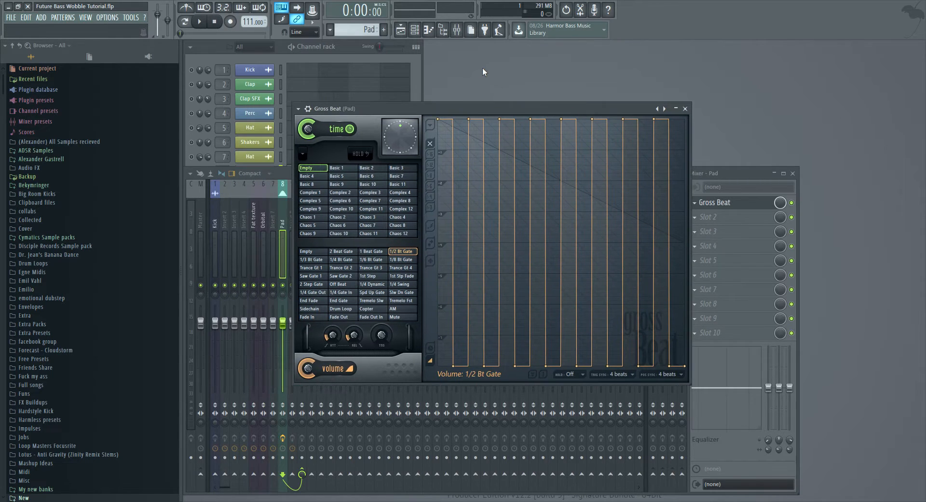
{"action": "left_click", "coordinate": [285, 175]}
{"action": "key", "text": "Escape"}
{"action": "left_click_drag", "start_coordinate": [459, 114], "coordinate": [514, 112]}
{"action": "key", "text": "space"}
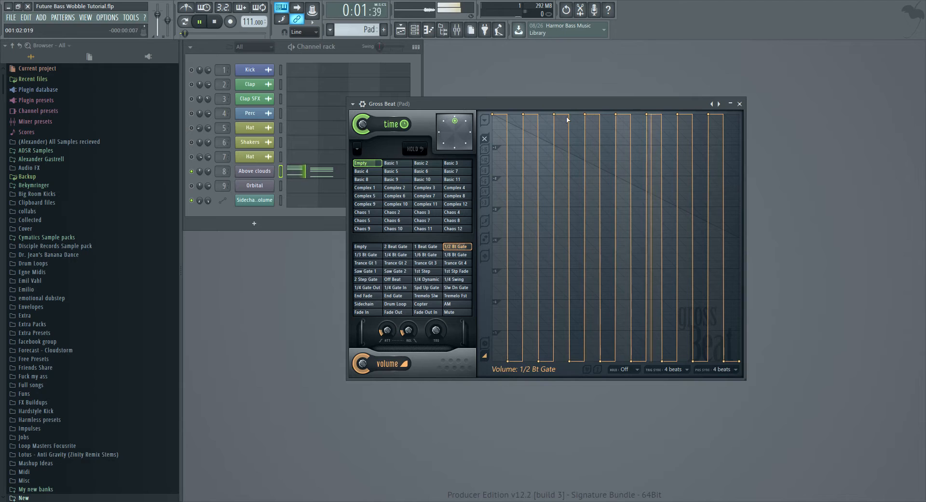
{"action": "key", "text": "space"}
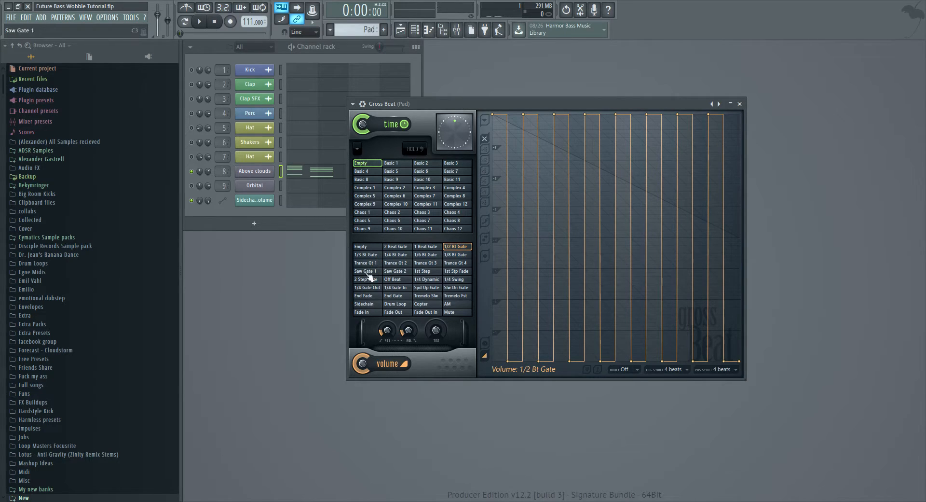
- Try Gross Beat's 1/3 Bt Gate volume preset with the volume smoothing attack at 49 ms and audition it
{"action": "left_click", "coordinate": [369, 255]}
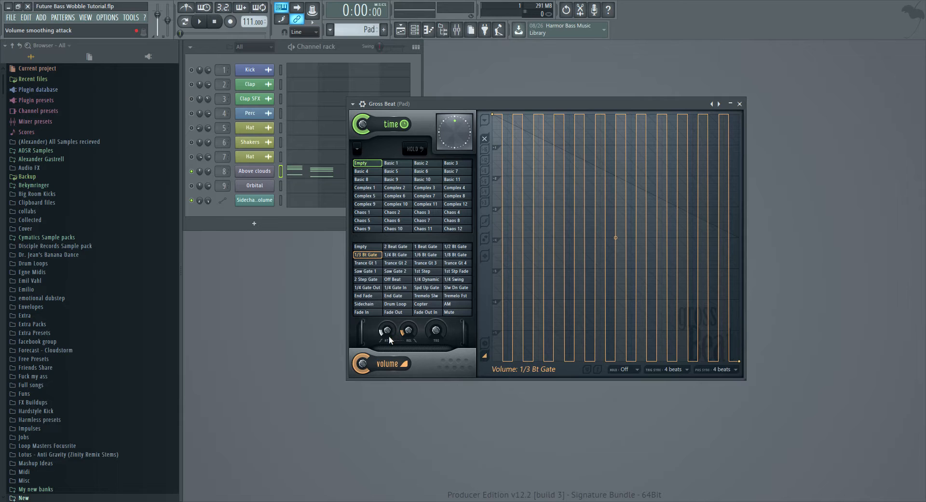
{"action": "left_click_drag", "start_coordinate": [389, 335], "coordinate": [381, 322]}
{"action": "key", "text": "space"}
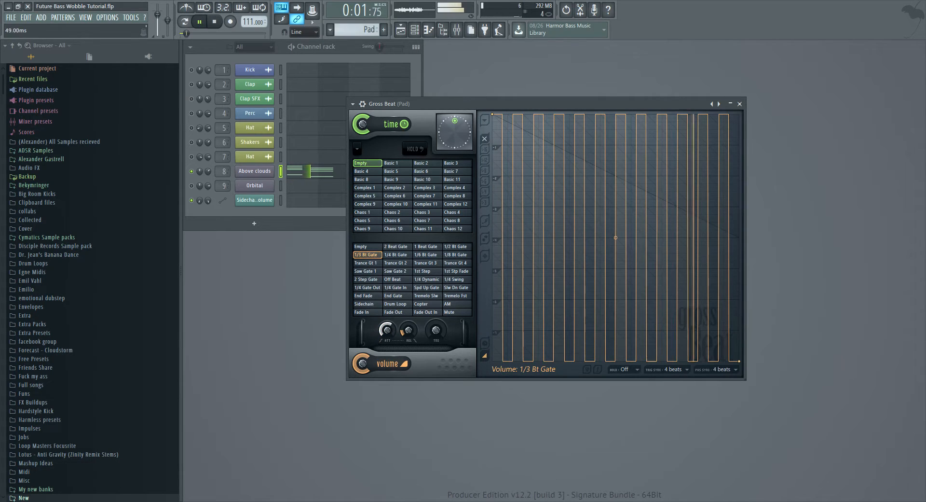
{"action": "key", "text": "space"}
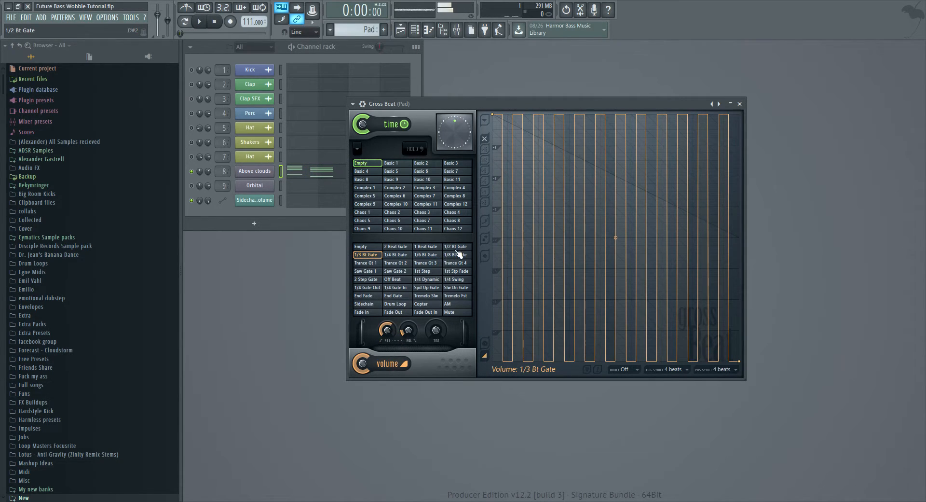
- Switch Gross Beat to 1/2 Bt Gate, raise the volume smoothing release and set the attack to 25.99 ms while auditioning the pad
{"action": "left_click", "coordinate": [453, 247]}
{"action": "key", "text": "space"}
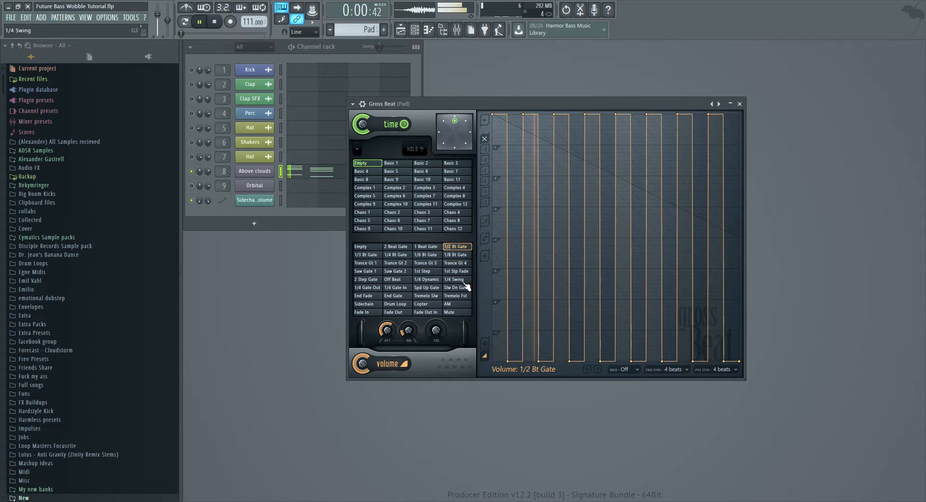
{"action": "key", "text": "space"}
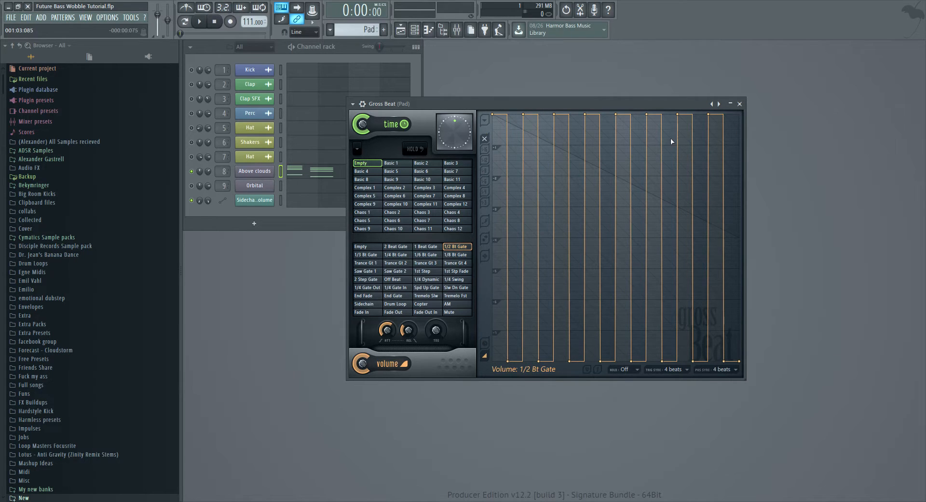
{"action": "key", "text": "space"}
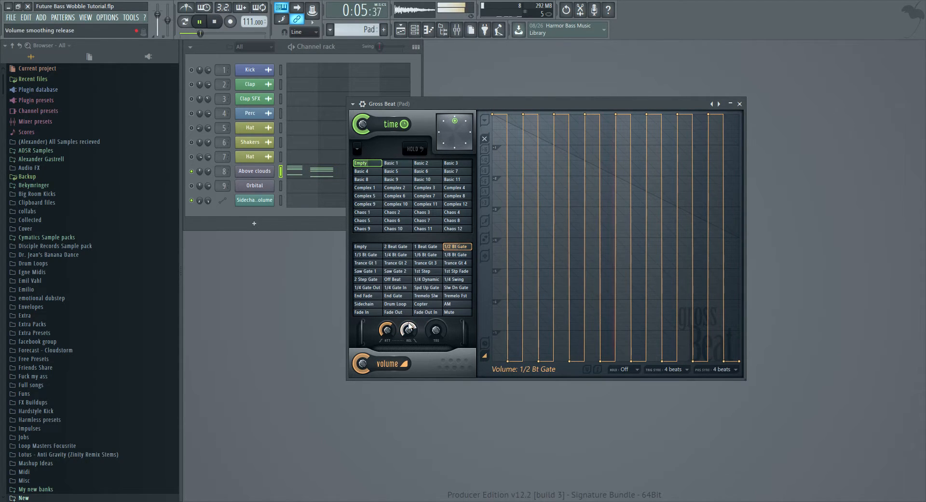
{"action": "key", "text": "space"}
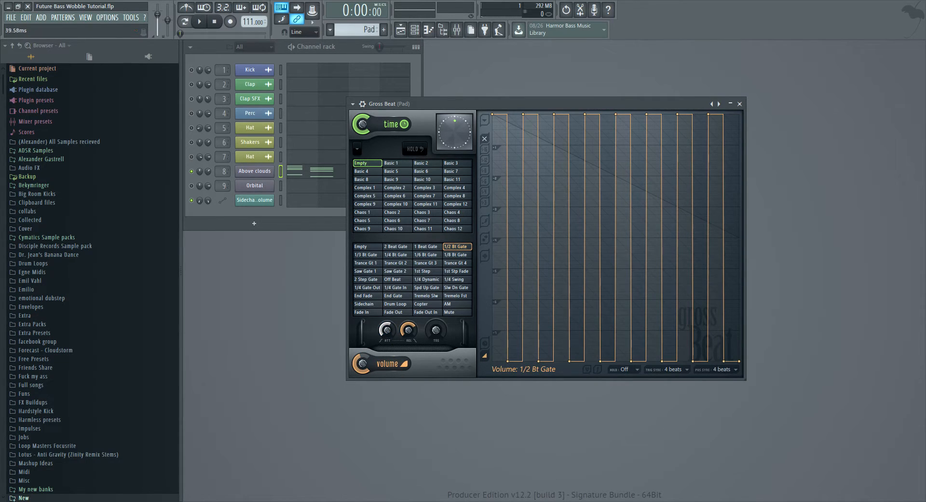
{"action": "key", "text": "space"}
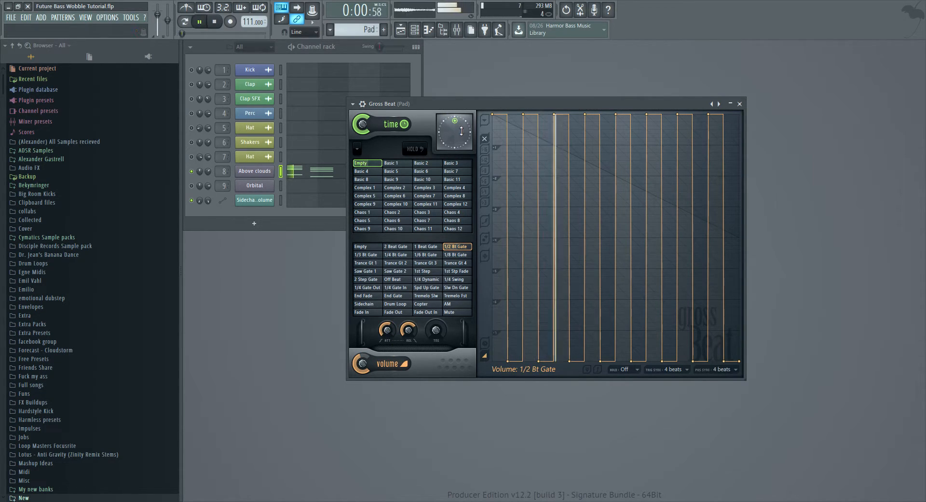
{"action": "left_click_drag", "start_coordinate": [393, 339], "coordinate": [392, 320]}
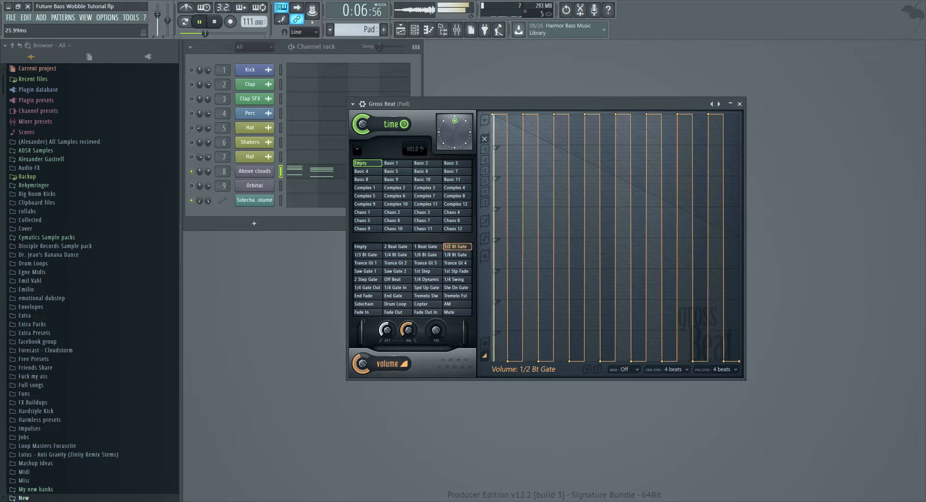
- Apply the 1/4 Bt Gate volume preset and readjust the volume smoothing attack during playback
{"action": "key", "text": "space"}
{"action": "left_click", "coordinate": [396, 254]}
{"action": "key", "text": "space"}
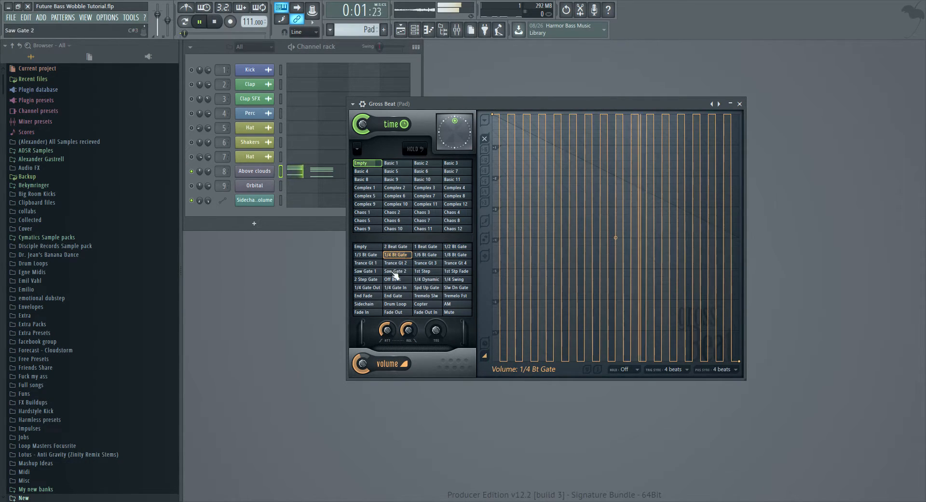
{"action": "left_click_drag", "start_coordinate": [390, 332], "coordinate": [390, 314]}
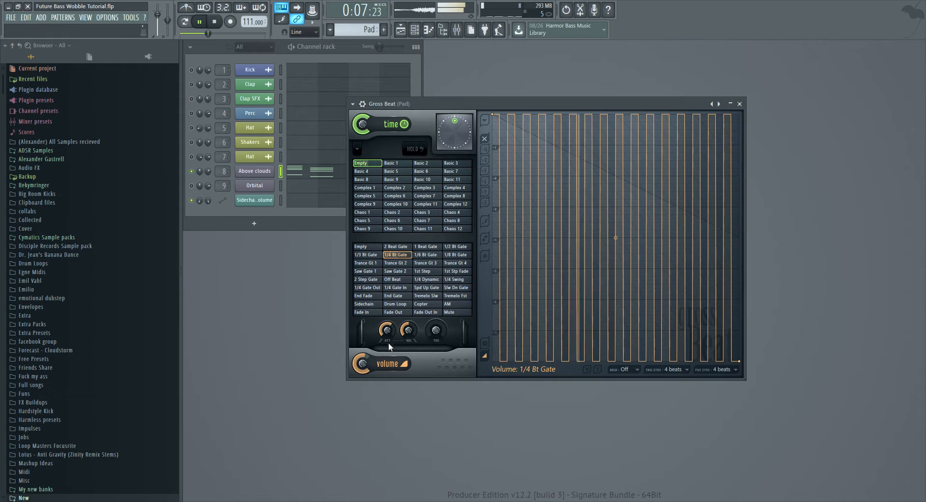
{"action": "left_click_drag", "start_coordinate": [389, 332], "coordinate": [409, 324]}
- Set Gross Beat's volume mix to 85%, stop playback, and briefly check the Above clouds synth
{"action": "left_click_drag", "start_coordinate": [363, 364], "coordinate": [363, 369]}
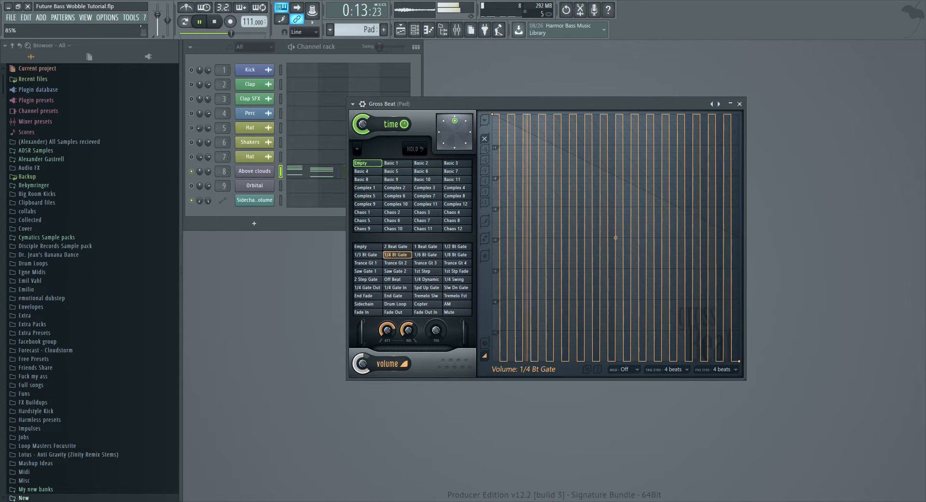
{"action": "key", "text": "space"}
{"action": "left_click", "coordinate": [263, 173]}
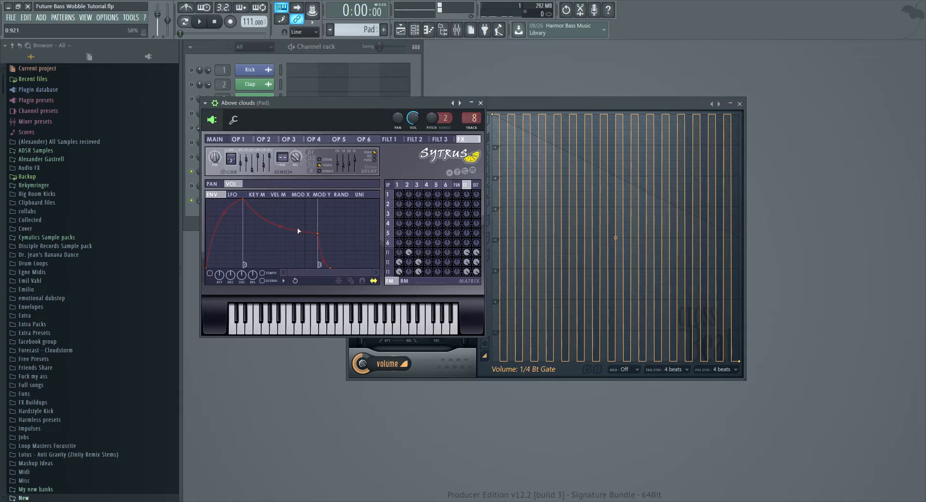
{"action": "key", "text": "Escape"}
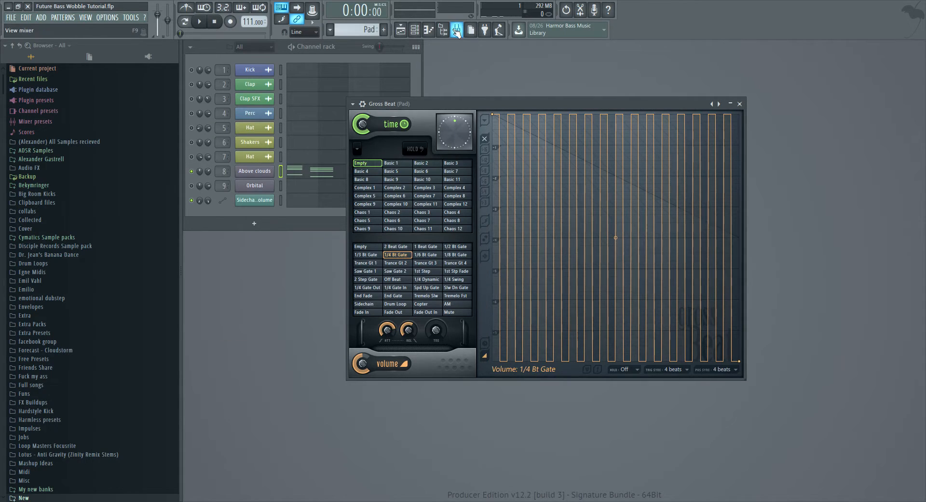
- In the mixer, name insert 9 Bass Sidechain and rename insert 10 as Synth Sidechain
{"action": "left_click", "coordinate": [457, 30]}
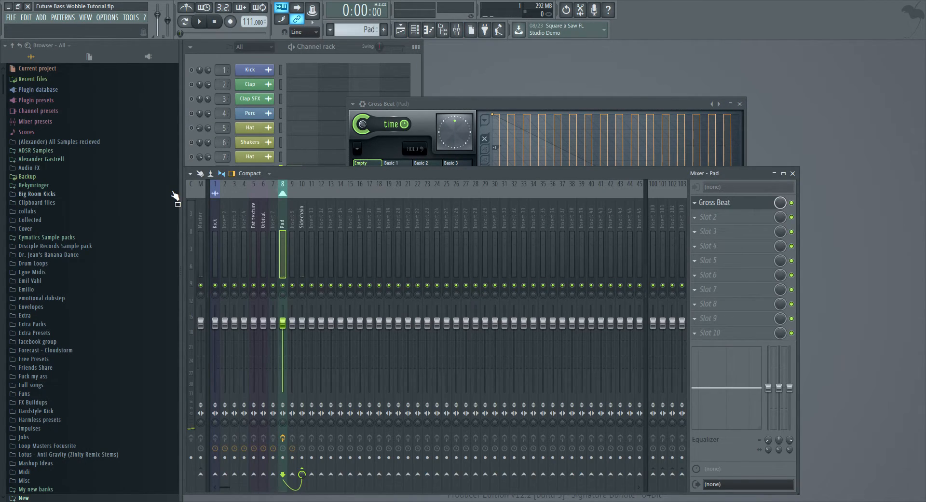
{"action": "left_click", "coordinate": [263, 218]}
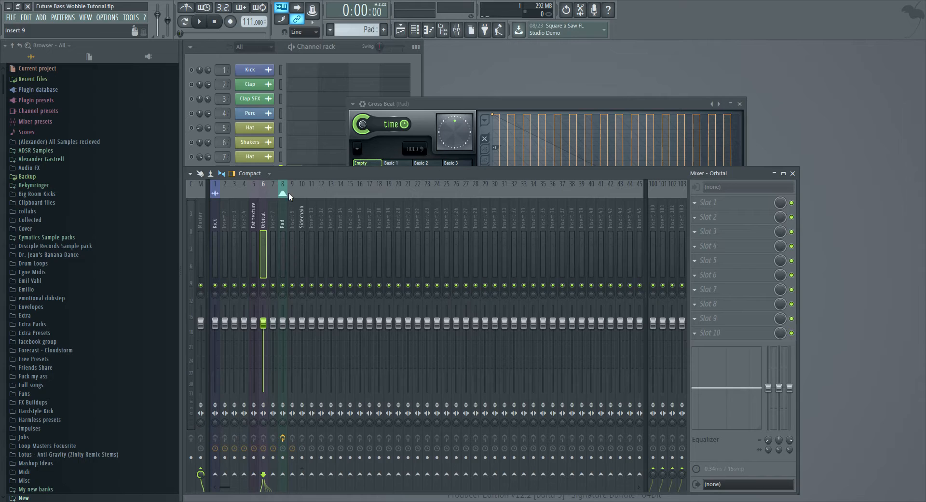
{"action": "left_click", "coordinate": [292, 221]}
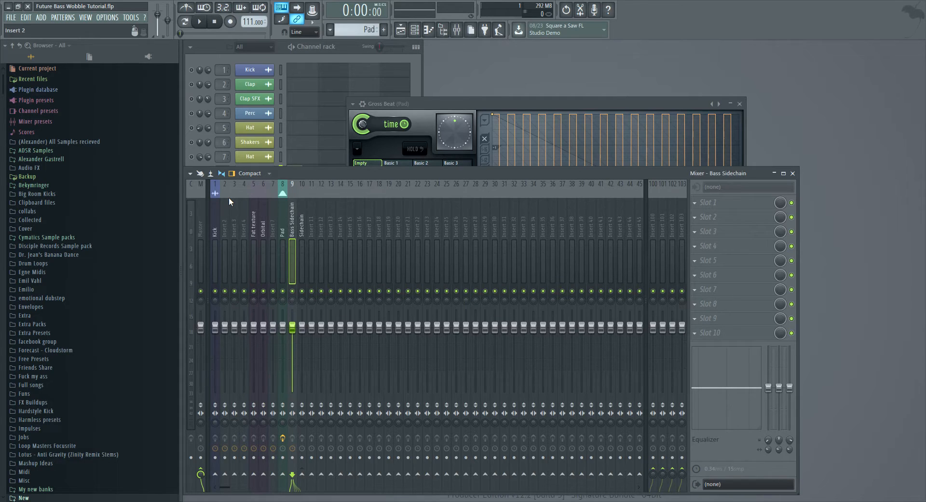
{"action": "left_click", "coordinate": [307, 231]}
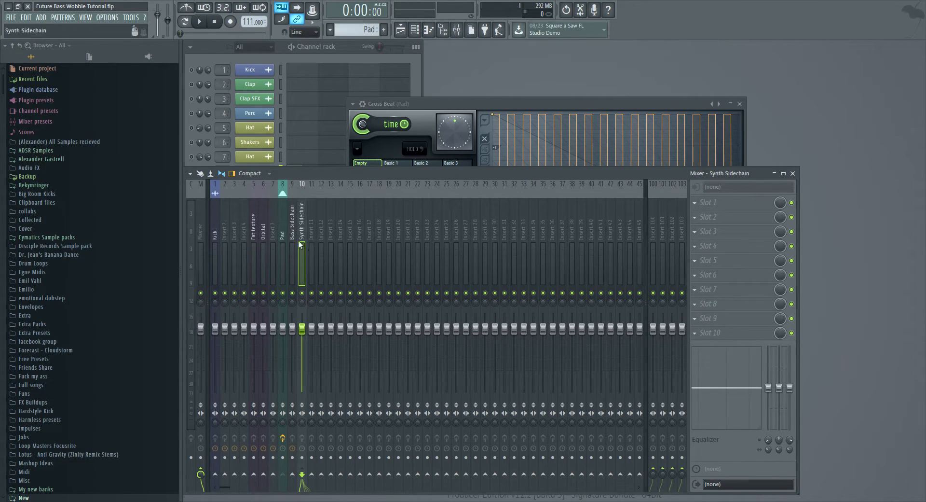
- Move the Pad mixer insert to position 9, directly beside Synth Sidechain
{"action": "left_click", "coordinate": [273, 241]}
{"action": "left_click", "coordinate": [283, 237]}
{"action": "key", "text": "alt+Right"}
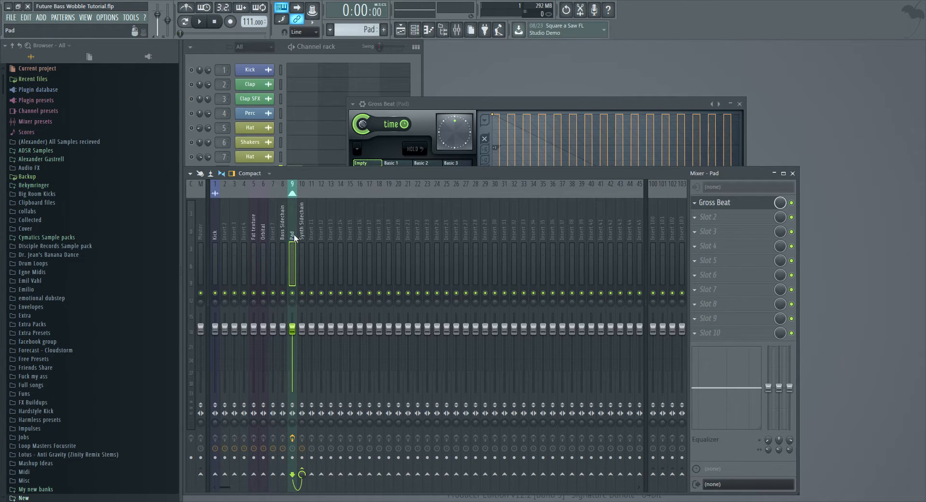
- Colour the Synth Sidechain mixer insert red and the Bass Sidechain insert green
{"action": "left_click", "coordinate": [306, 240]}
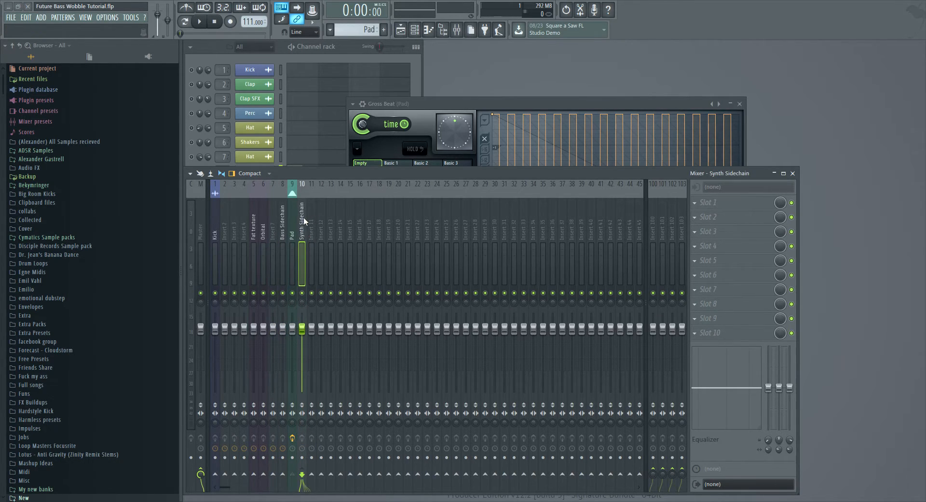
{"action": "left_click", "coordinate": [426, 211]}
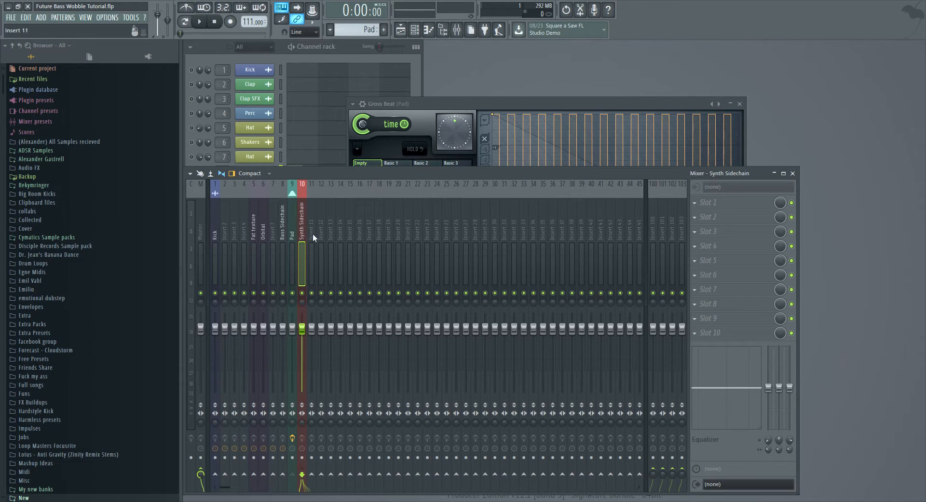
{"action": "left_click", "coordinate": [286, 231]}
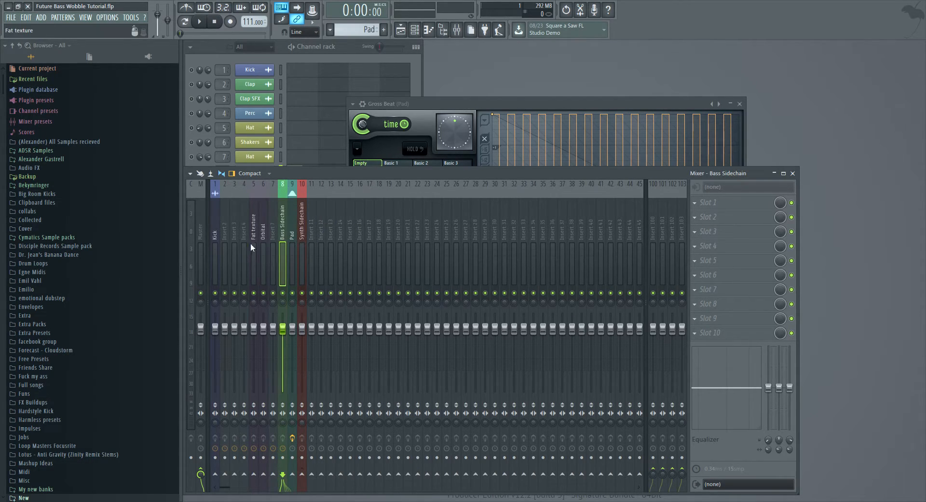
- Move the Orbital insert to position 7, turn it into a red insert named Bass with a bass icon, and route it to Bass Sidechain
{"action": "left_click", "coordinate": [263, 256]}
{"action": "scroll", "coordinate": [264, 235], "scroll_direction": "down", "scroll_amount": 1}
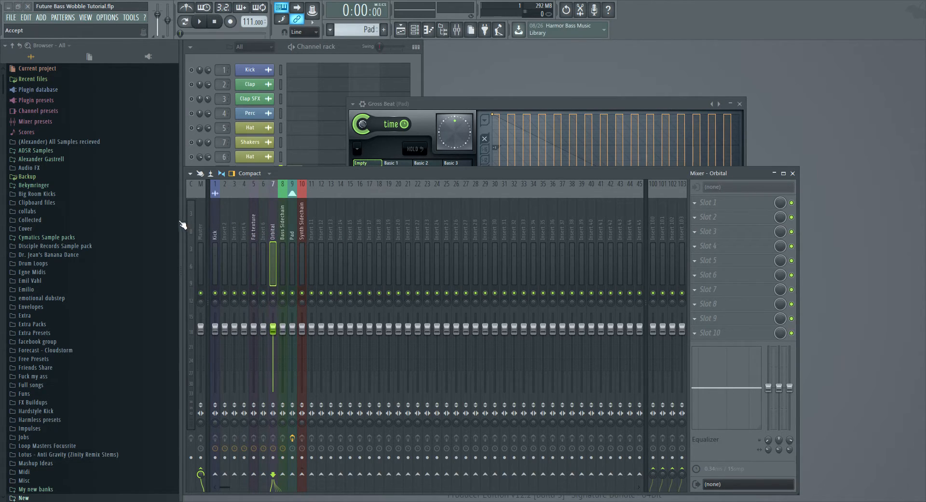
{"action": "left_click", "coordinate": [251, 271]}
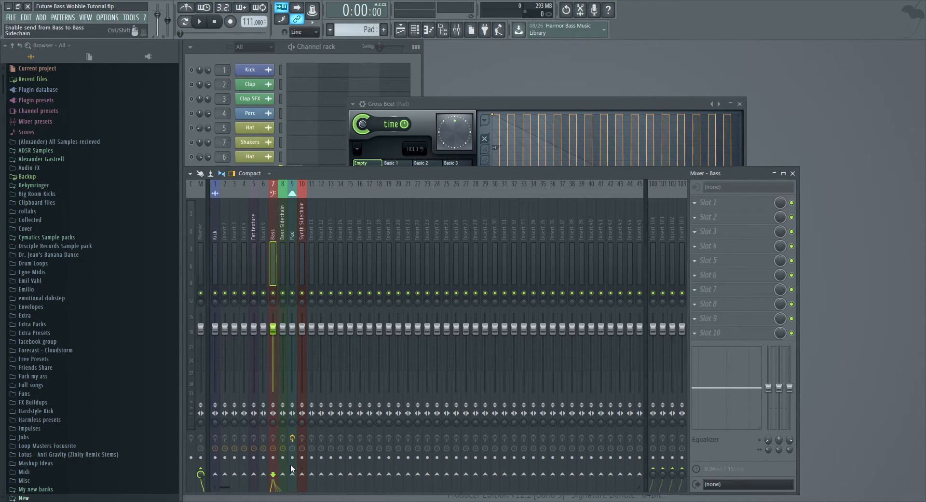
{"action": "left_click", "coordinate": [291, 467]}
- Recolour the Pad insert pink and Bass Sidechain blue, and create an automation clip for Bass Sidechain's volume
{"action": "left_click", "coordinate": [280, 247]}
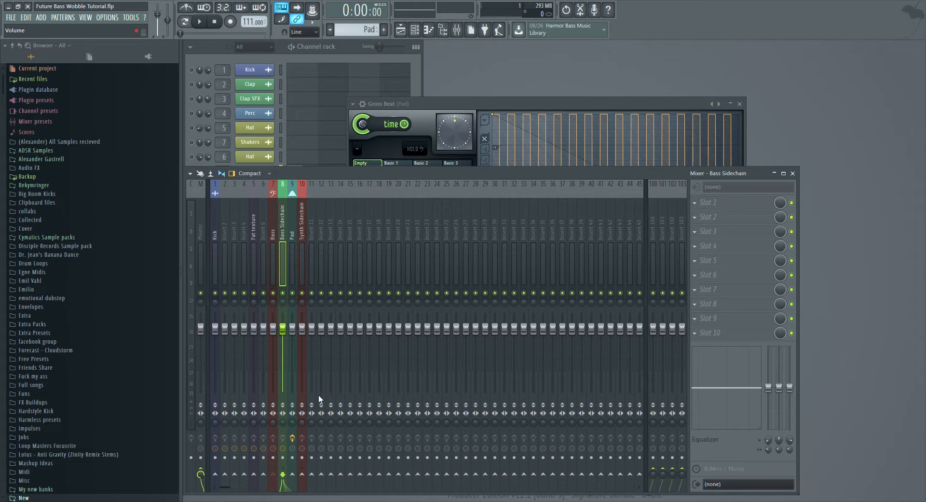
{"action": "left_click", "coordinate": [293, 233]}
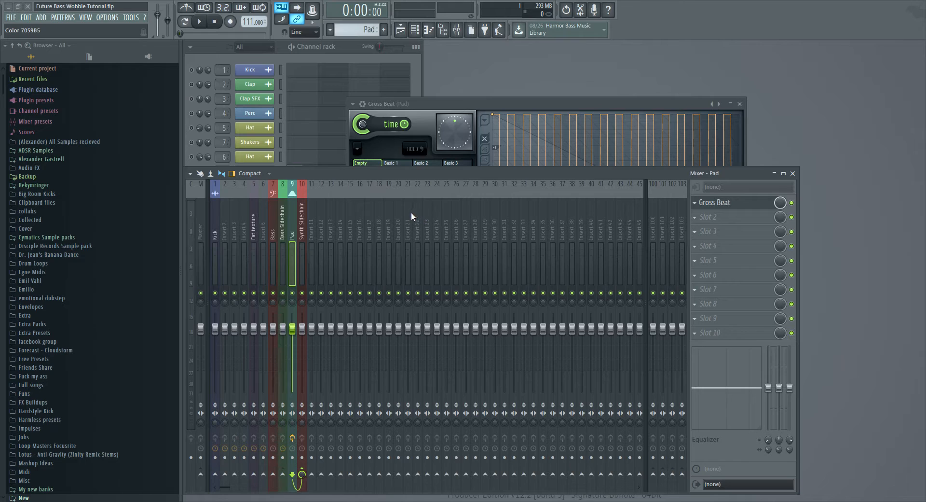
{"action": "left_click", "coordinate": [283, 232]}
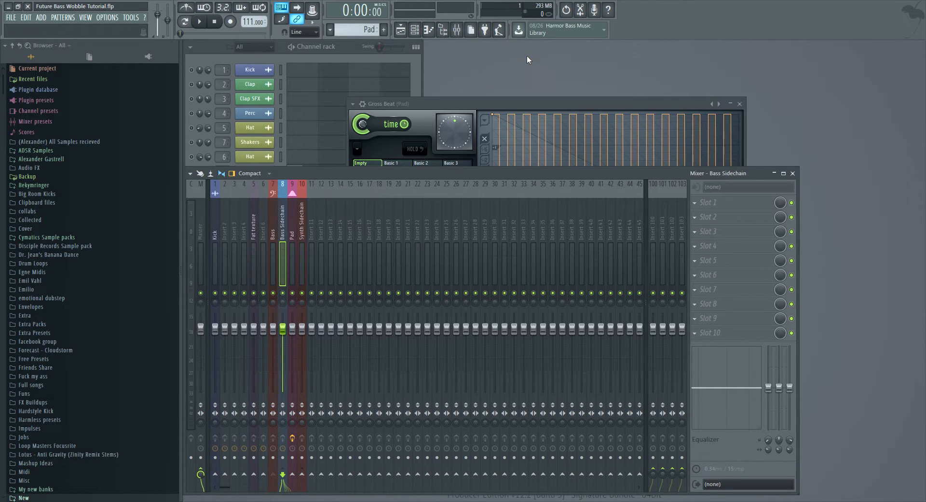
- Unmute playlist tracks 8, 11 and 12, move the Sidechain volume clip to track 12, and check the inserts in the mixer
{"action": "key", "text": "F5"}
{"action": "scroll", "coordinate": [435, 299], "scroll_direction": "down", "scroll_amount": 2}
{"action": "left_click", "coordinate": [231, 274]}
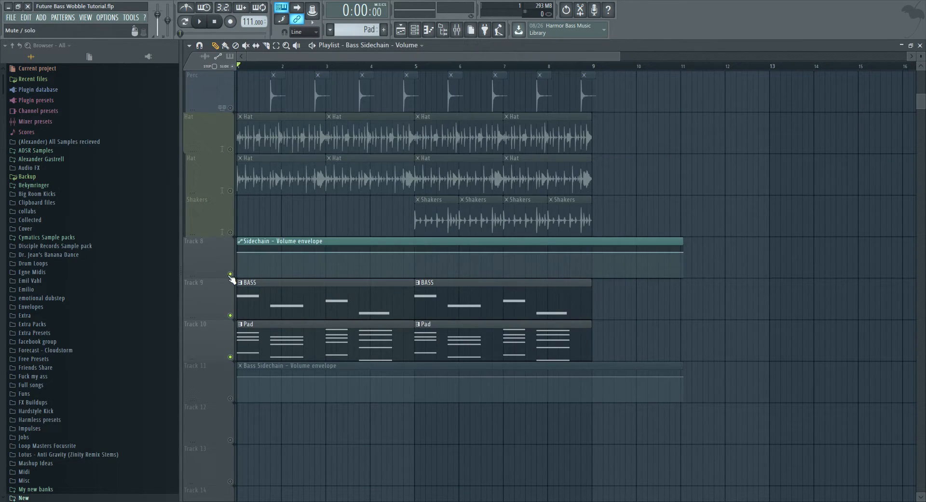
{"action": "left_click", "coordinate": [230, 398]}
{"action": "left_click_drag", "start_coordinate": [282, 277], "coordinate": [271, 427]}
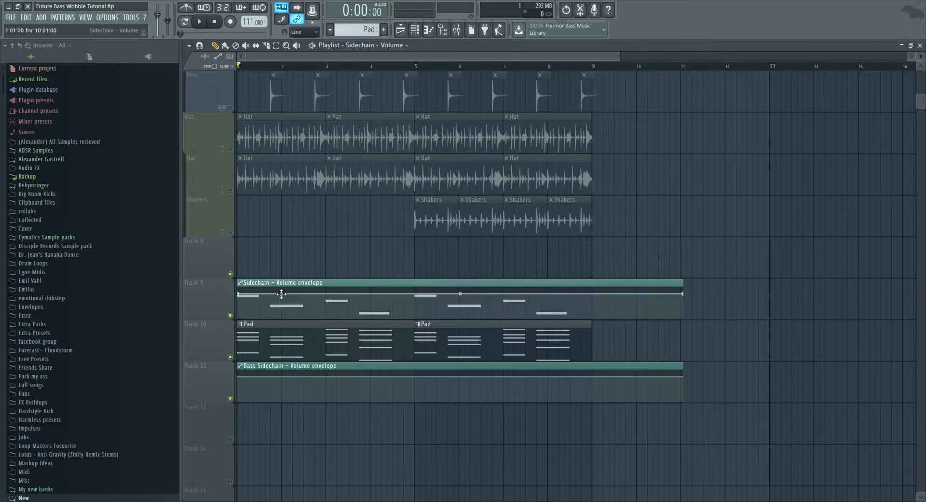
{"action": "left_click", "coordinate": [230, 440]}
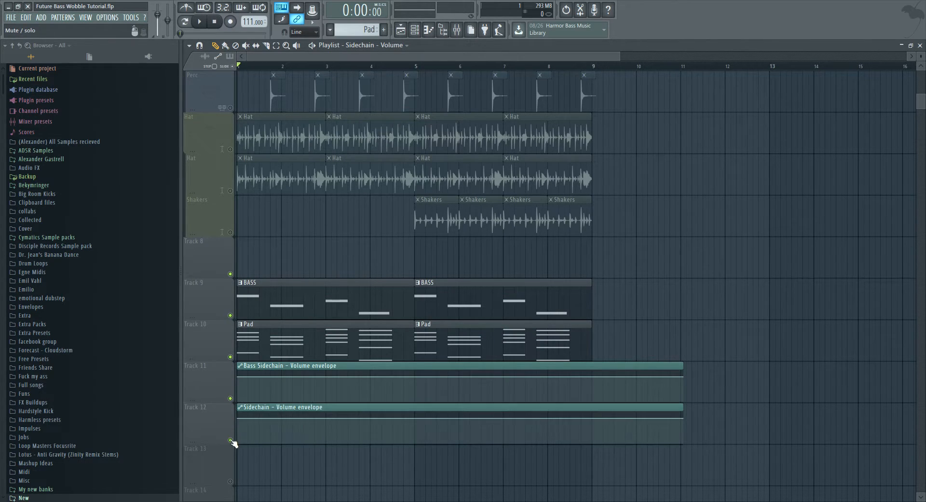
{"action": "left_click", "coordinate": [457, 30]}
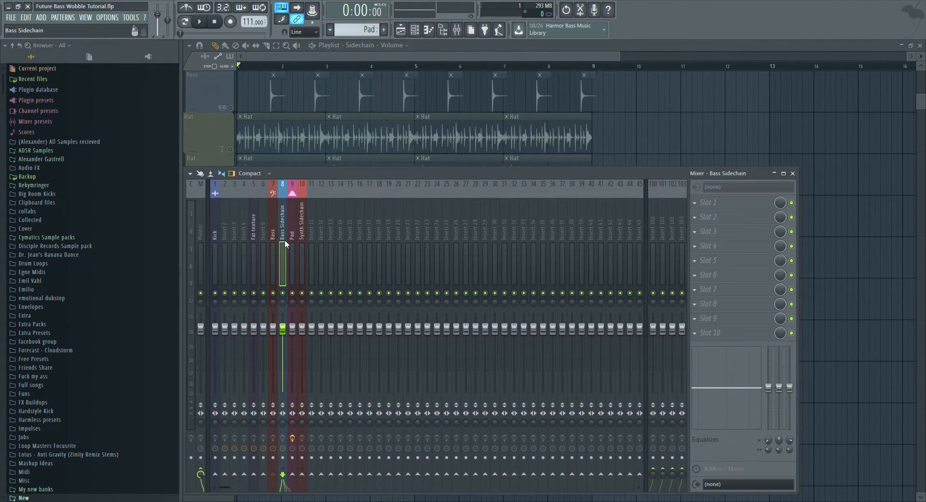
{"action": "key", "text": "F9"}
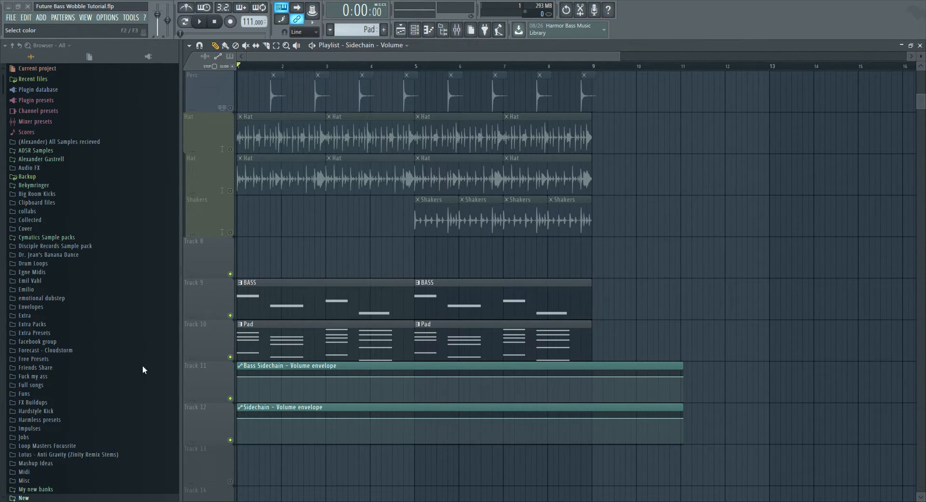
- Colour playlist track 11 blue and track 12 pink, and apply each track's colour to its sidechain envelope clip
{"action": "left_click", "coordinate": [206, 389]}
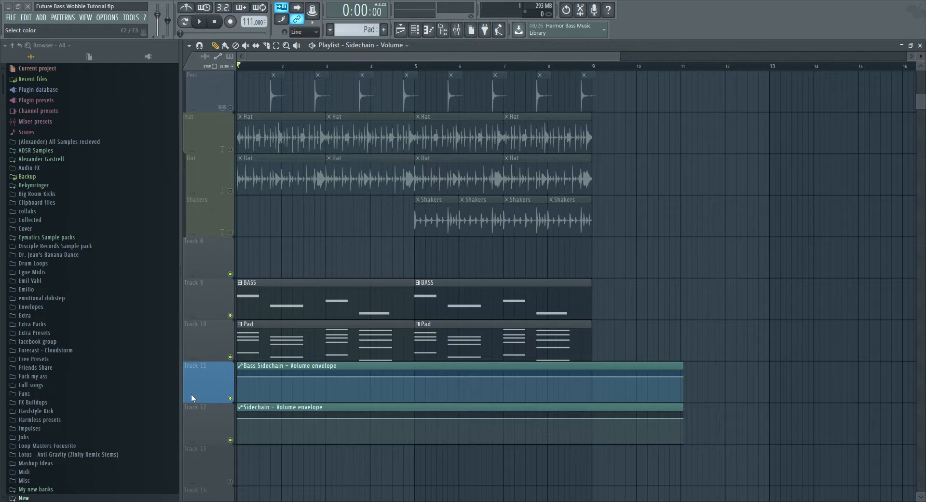
{"action": "middle_click", "coordinate": [211, 410]}
{"action": "key", "text": "F2"}
{"action": "key", "text": "Return"}
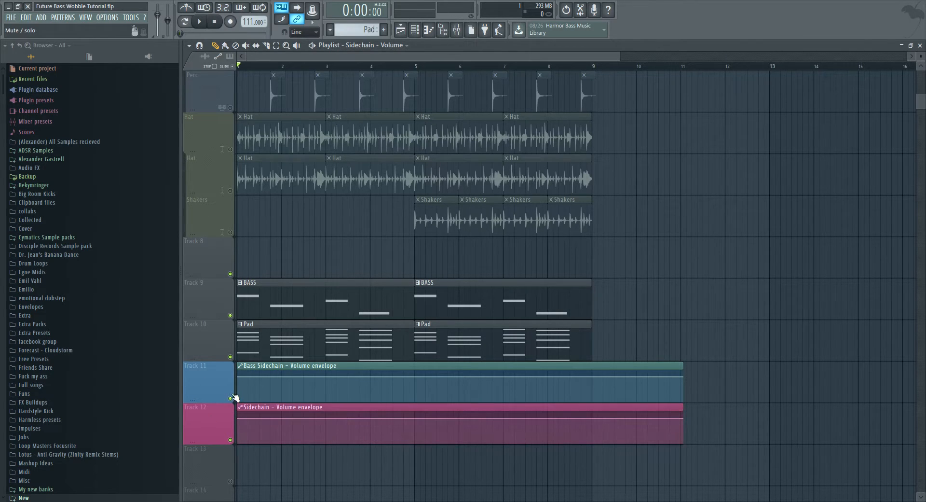
{"action": "middle_click", "coordinate": [204, 379]}
{"action": "key", "text": "Return"}
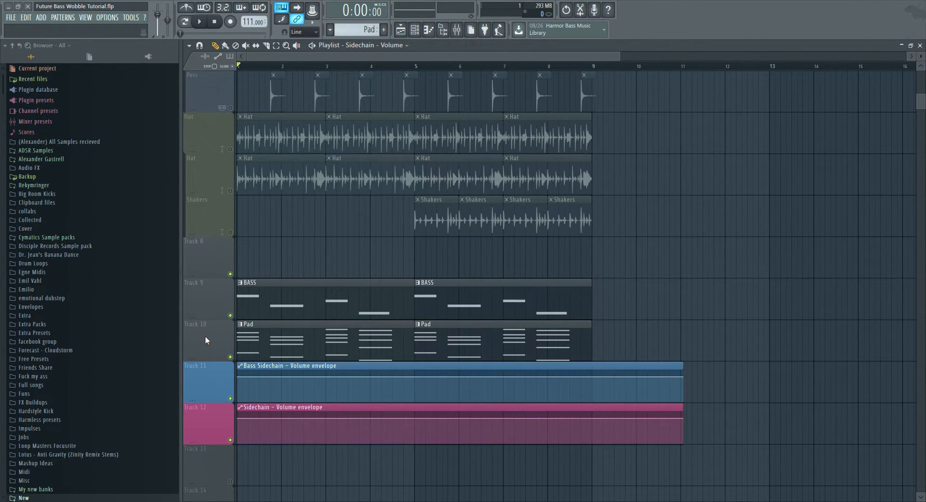
- Rename tracks 11 and 12, with their envelope clips, as Bass Sidechain and Synth Sidechain
{"action": "type", "text": "Bass Sidechain"}
{"action": "key", "text": "Return"}
{"action": "middle_click", "coordinate": [185, 408]}
{"action": "type", "text": "Synth Sidechain"}
{"action": "key", "text": "Return"}
{"action": "left_click", "coordinate": [193, 421]}
{"action": "left_click", "coordinate": [199, 376]}
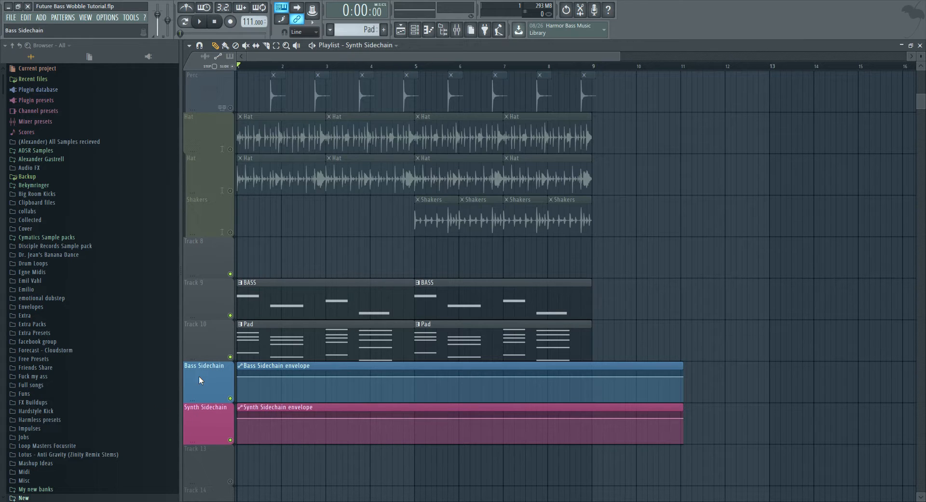
- Move the Bass Sidechain and Synth Sidechain tracks up to directly below the Kick track
{"action": "left_click_drag", "start_coordinate": [219, 378], "coordinate": [221, 216]}
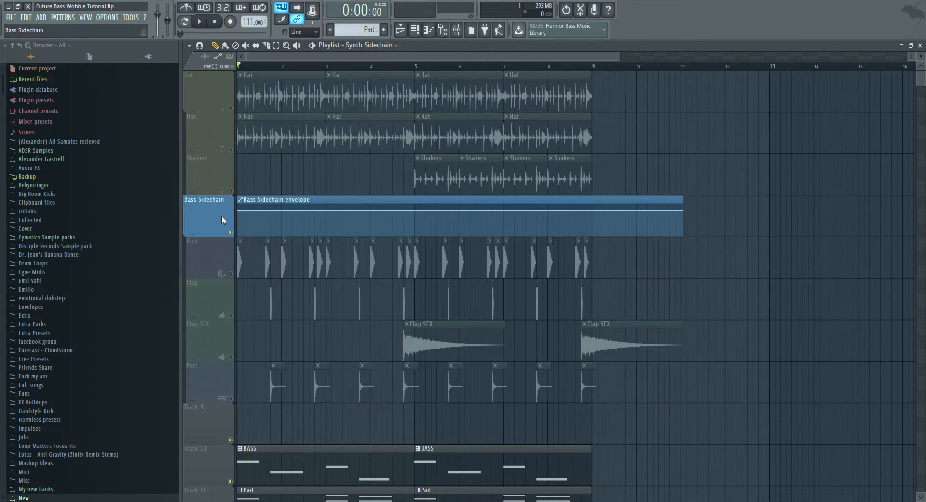
{"action": "scroll", "coordinate": [231, 355], "scroll_direction": "down", "scroll_amount": 3}
{"action": "left_click_drag", "start_coordinate": [194, 422], "coordinate": [194, 99]}
{"action": "scroll", "coordinate": [202, 120], "scroll_direction": "up", "scroll_amount": 3}
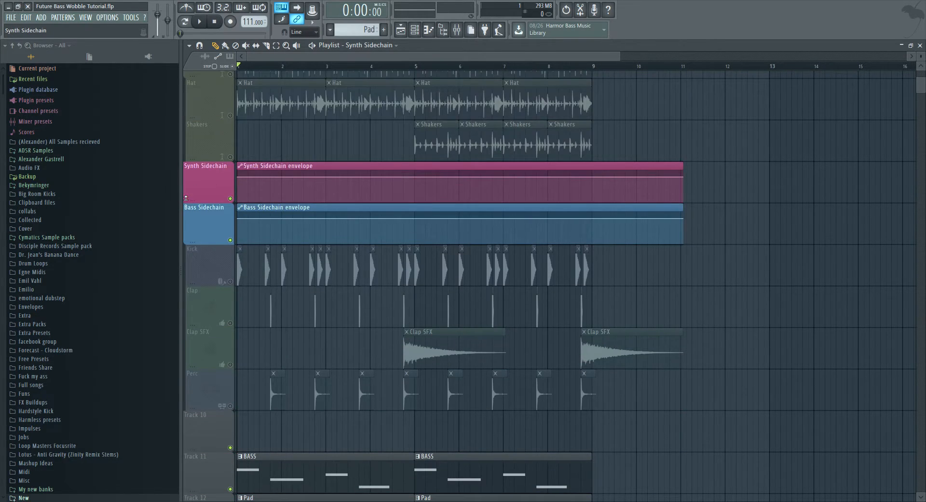
{"action": "mouse_move", "coordinate": [218, 261]}
{"action": "left_mouse_down"}
{"action": "mouse_move", "coordinate": [221, 79]}
{"action": "mouse_move", "coordinate": [210, 263]}
{"action": "left_mouse_up"}
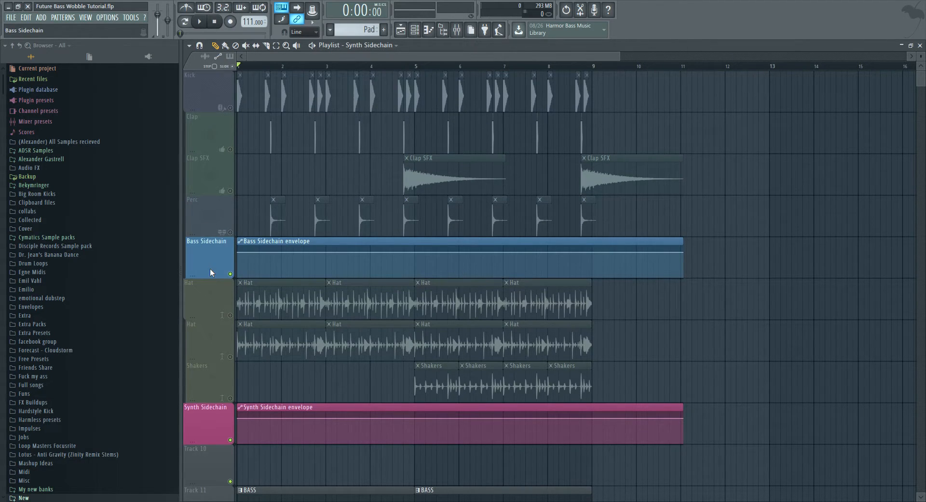
{"action": "left_click_drag", "start_coordinate": [207, 414], "coordinate": [208, 296]}
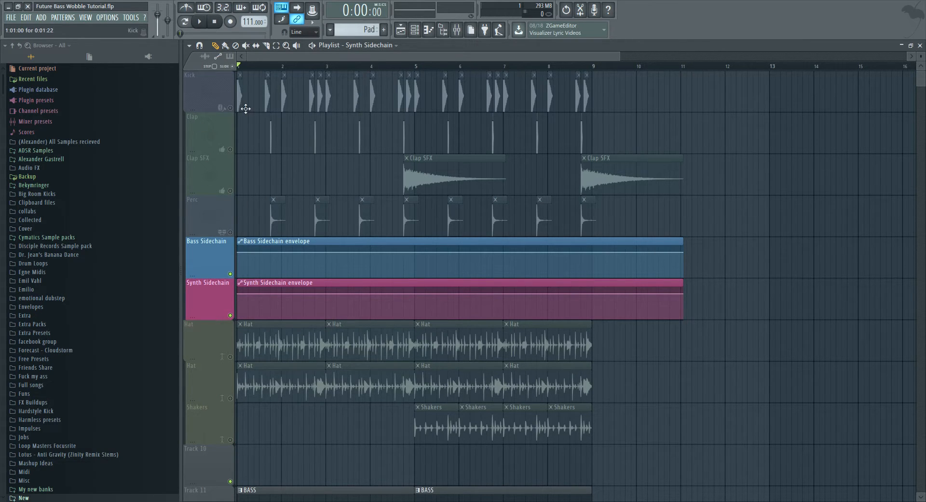
{"action": "right_click", "coordinate": [229, 108]}
{"action": "right_click", "coordinate": [229, 107]}
{"action": "left_click_drag", "start_coordinate": [209, 238], "coordinate": [211, 133]}
{"action": "left_click_drag", "start_coordinate": [207, 298], "coordinate": [205, 172]}
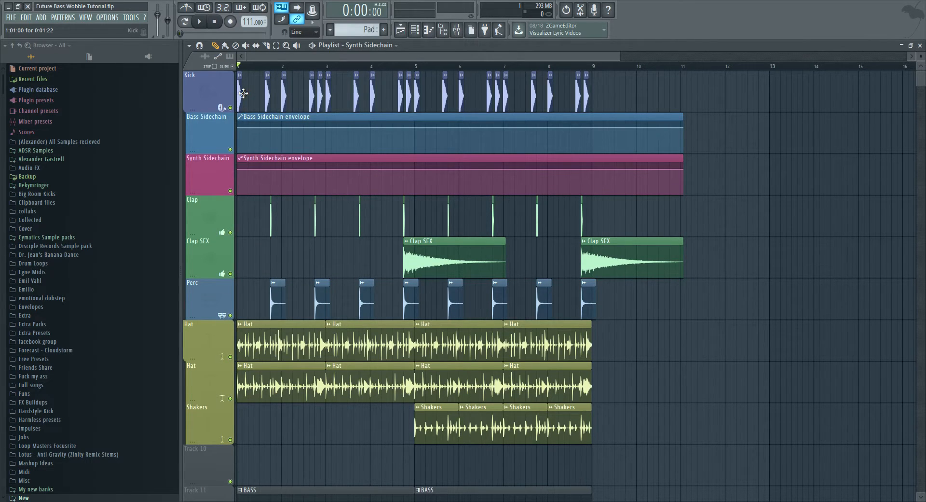
- Solo the Kick track and unmute the Bass Sidechain and Synth Sidechain tracks alongside it
{"action": "right_click", "coordinate": [231, 108]}
{"action": "left_click", "coordinate": [230, 149]}
{"action": "left_click", "coordinate": [230, 191]}
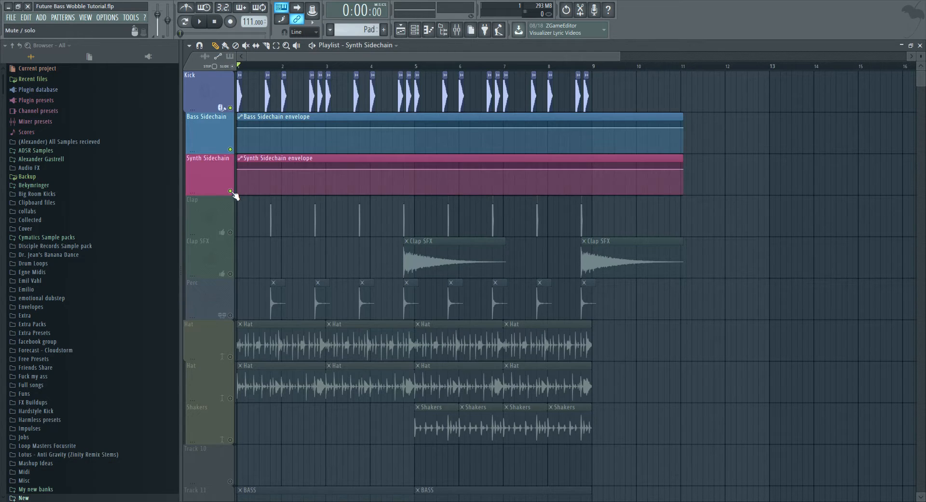
- Add a point at 1:03:00 to the Bass Sidechain envelope and lower its starting point to the minimum
{"action": "scroll", "coordinate": [234, 196], "scroll_direction": "up", "scroll_amount": 4}
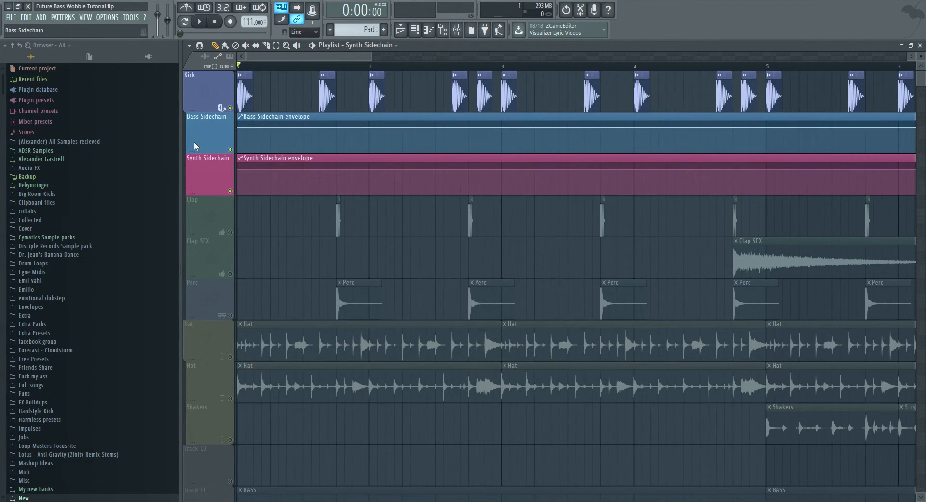
{"action": "scroll", "coordinate": [263, 148], "scroll_direction": "up", "scroll_amount": 4}
{"action": "scroll", "coordinate": [264, 148], "scroll_direction": "up", "scroll_amount": 1}
{"action": "right_click", "coordinate": [285, 127]}
{"action": "right_click", "coordinate": [330, 127]}
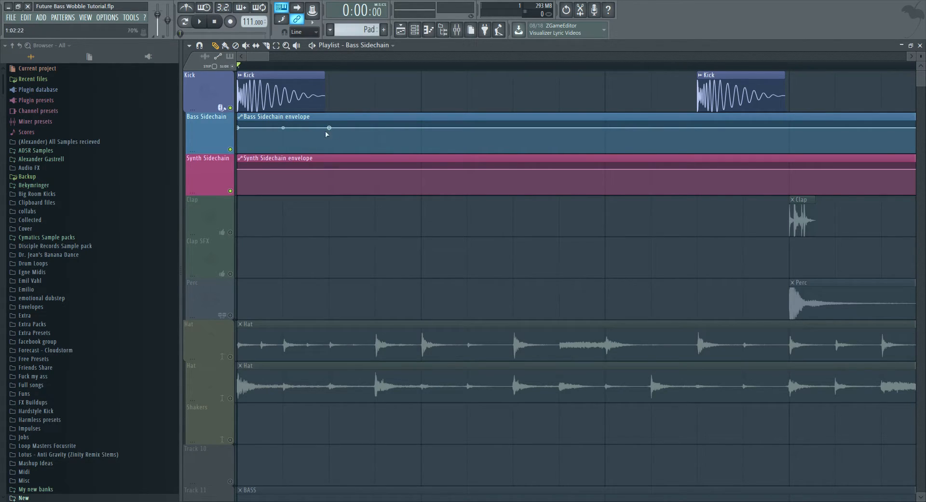
{"action": "left_click_drag", "start_coordinate": [244, 127], "coordinate": [219, 213]}
{"action": "key", "text": "space"}
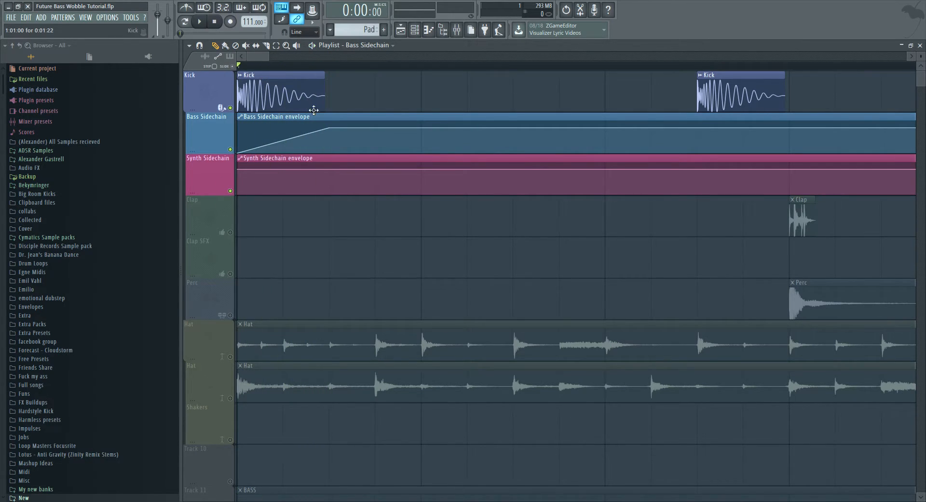
{"action": "key", "text": "space"}
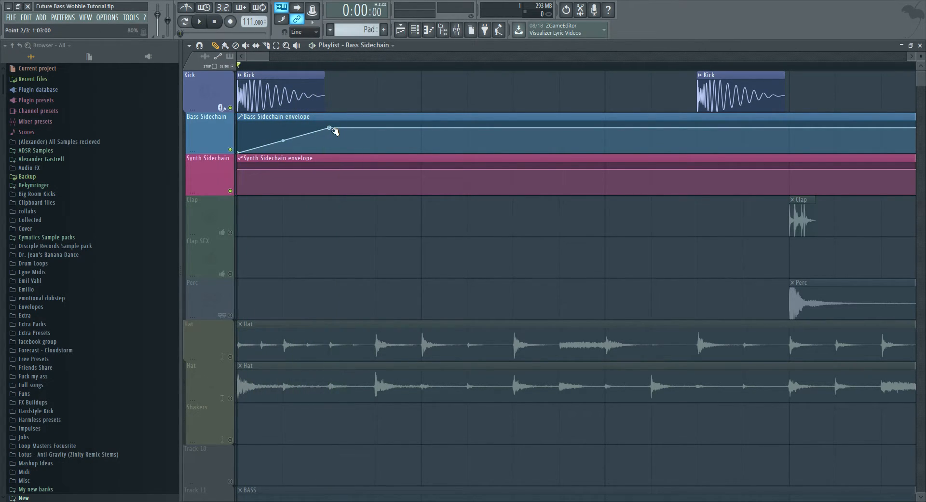
- Add a point at 1:03:00 to the Synth Sidechain envelope and lower its starting point partway
{"action": "left_click", "coordinate": [329, 170]}
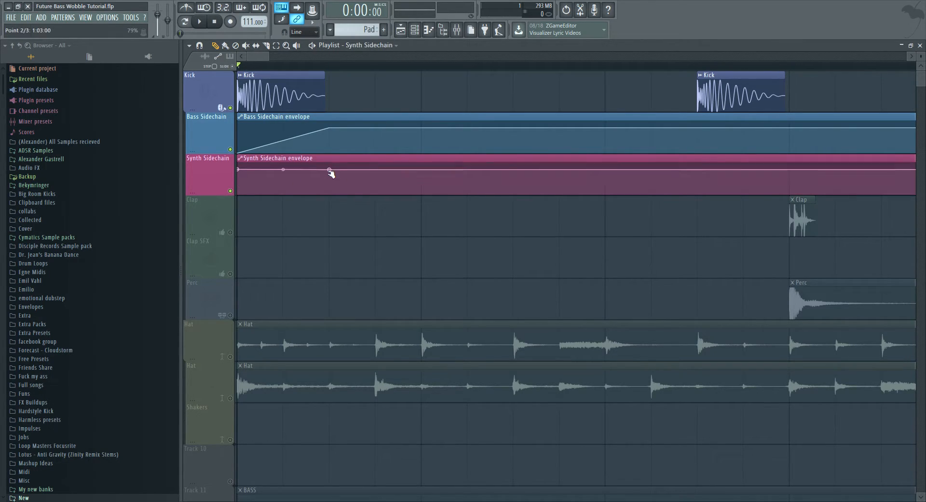
{"action": "left_click_drag", "start_coordinate": [328, 171], "coordinate": [328, 170]}
{"action": "left_click_drag", "start_coordinate": [240, 174], "coordinate": [240, 182]}
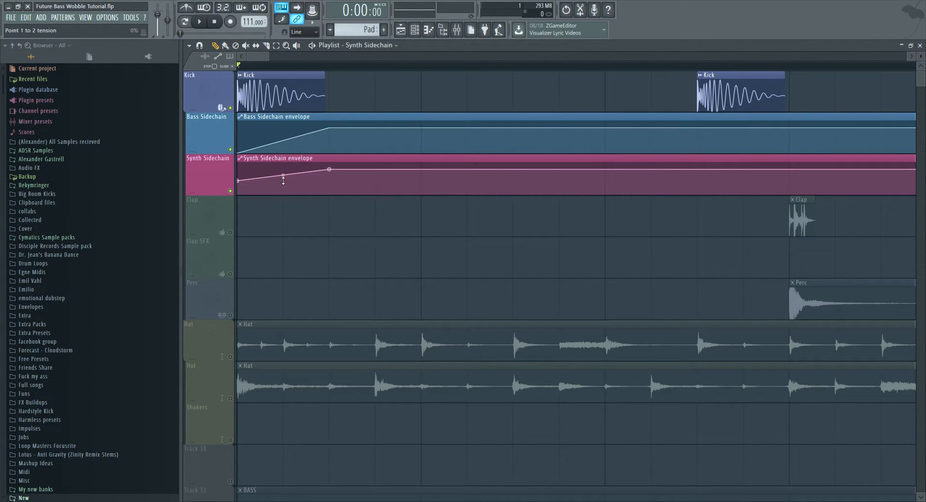
- Delete the end points of both sidechain envelopes so each clip only spans its short ramp
{"action": "scroll", "coordinate": [223, 217], "scroll_direction": "down", "scroll_amount": 4}
{"action": "scroll", "coordinate": [223, 220], "scroll_direction": "down", "scroll_amount": 4}
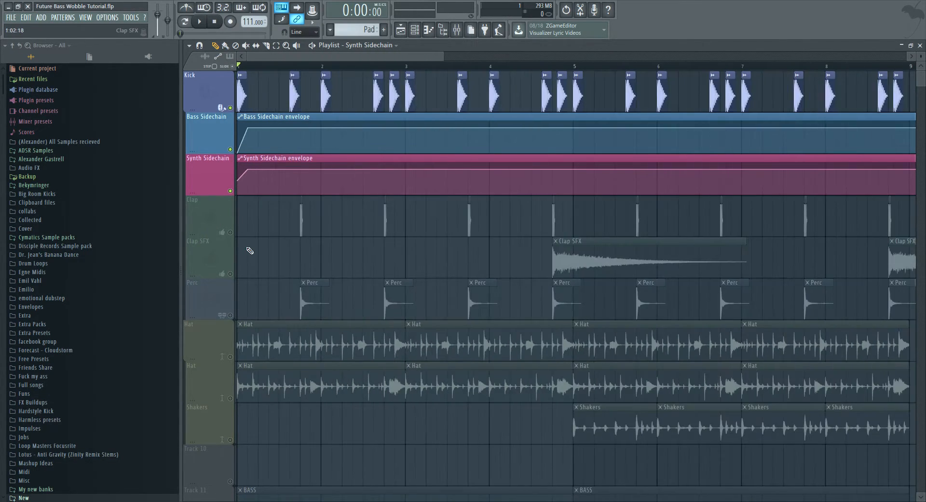
{"action": "left_click", "coordinate": [694, 169], "text": "alt"}
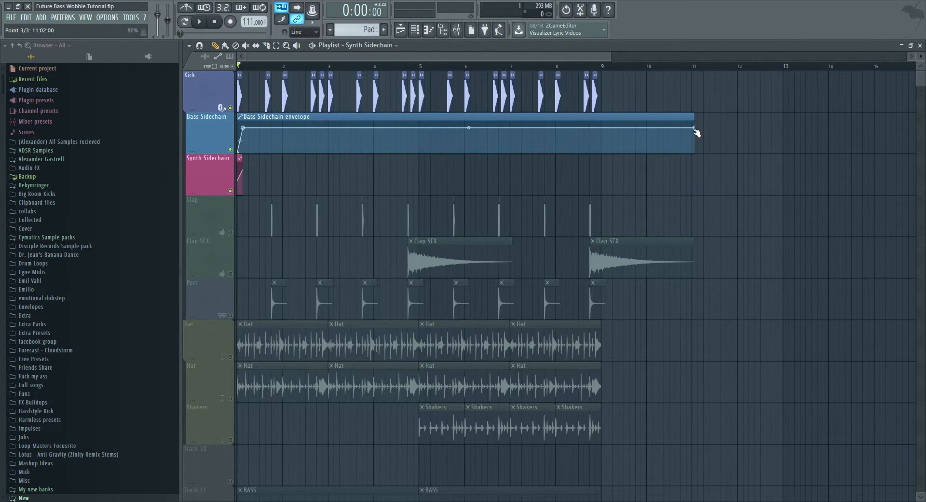
{"action": "left_click", "coordinate": [694, 129], "text": "alt"}
- Copy the Bass Sidechain and Synth Sidechain clips under each following kick up to the kick on bar 3
{"action": "mouse_move", "coordinate": [247, 121]}
{"action": "left_mouse_down"}
{"action": "mouse_move", "coordinate": [726, 135]}
{"action": "mouse_move", "coordinate": [248, 121]}
{"action": "mouse_move", "coordinate": [252, 167]}
{"action": "left_mouse_up"}
{"action": "scroll", "coordinate": [221, 138], "scroll_direction": "up", "scroll_amount": 5}
{"action": "left_click", "coordinate": [216, 46]}
{"action": "left_click_drag", "start_coordinate": [257, 127], "coordinate": [392, 126]}
{"action": "key", "text": "ctrl+v"}
{"action": "left_click_drag", "start_coordinate": [286, 124], "coordinate": [474, 132]}
{"action": "key", "text": "ctrl+v"}
{"action": "left_click_drag", "start_coordinate": [280, 127], "coordinate": [605, 127]}
{"action": "key", "text": "ctrl+v"}
{"action": "left_click_drag", "start_coordinate": [276, 128], "coordinate": [641, 127]}
{"action": "key", "text": "ctrl+v"}
{"action": "left_click_drag", "start_coordinate": [287, 124], "coordinate": [684, 125]}
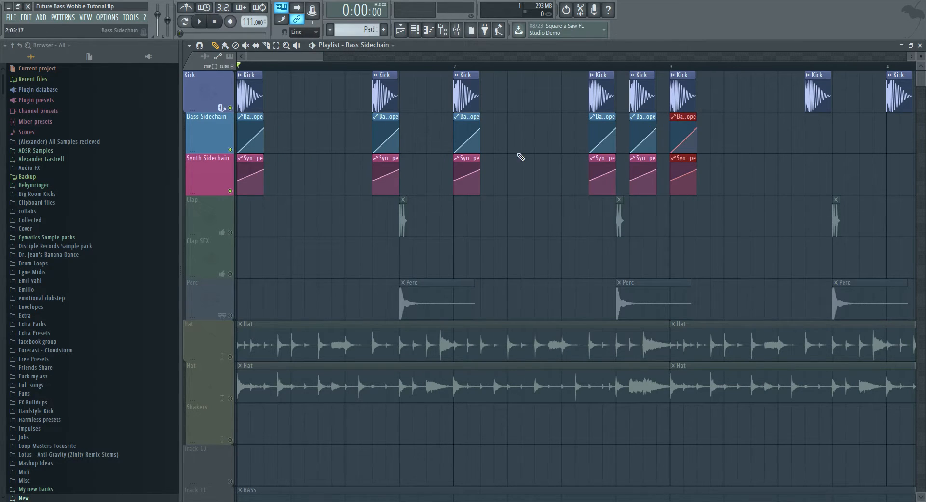
- Paste the sidechain clip pair under the remaining kicks through bar 4 and delete the surplus pair
{"action": "scroll", "coordinate": [554, 150], "scroll_direction": "down", "scroll_amount": 3}
{"action": "key", "text": "ctrl+v"}
{"action": "left_click_drag", "start_coordinate": [263, 121], "coordinate": [538, 119]}
{"action": "key", "text": "ctrl+v"}
{"action": "left_click_drag", "start_coordinate": [258, 117], "coordinate": [579, 127]}
{"action": "key", "text": "ctrl+v"}
{"action": "left_click_drag", "start_coordinate": [261, 118], "coordinate": [642, 141]}
{"action": "key", "text": "ctrl+v"}
{"action": "left_click_drag", "start_coordinate": [264, 114], "coordinate": [669, 118]}
{"action": "key", "text": "ctrl+v"}
{"action": "right_click", "coordinate": [261, 140]}
{"action": "right_click", "coordinate": [262, 181]}
- Move the BASS pattern track up to directly below the Kick track
{"action": "scroll", "coordinate": [266, 179], "scroll_direction": "down", "scroll_amount": 1}
{"action": "scroll", "coordinate": [266, 176], "scroll_direction": "down", "scroll_amount": 2}
{"action": "scroll", "coordinate": [266, 177], "scroll_direction": "down", "scroll_amount": 6}
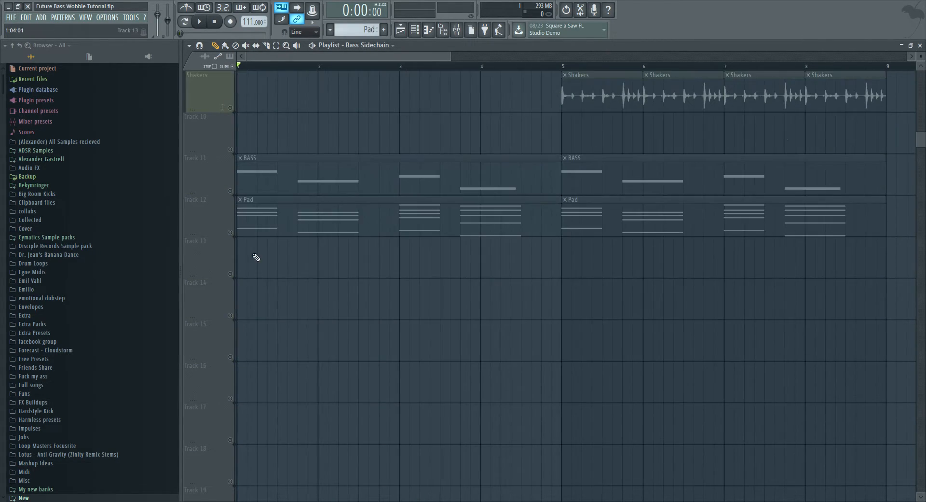
{"action": "left_click_drag", "start_coordinate": [204, 182], "coordinate": [231, 153]}
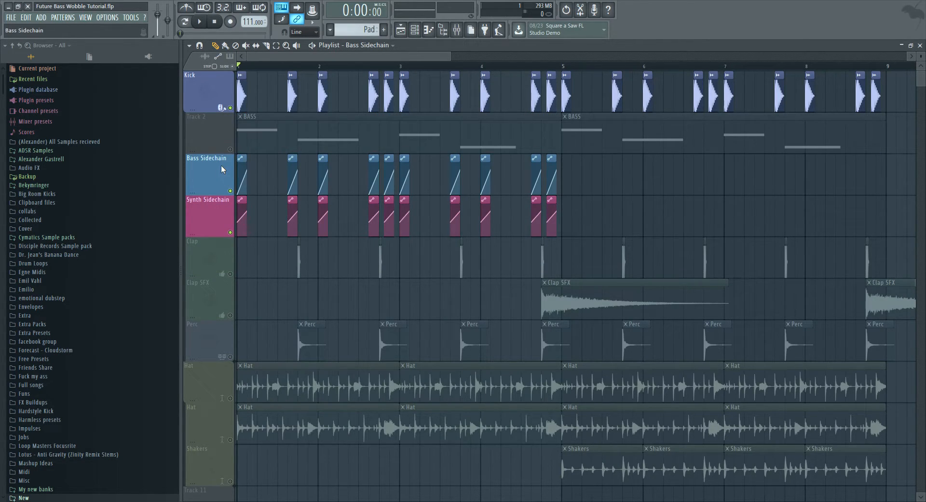
- Unmute the BASS track and mute Synth Sidechain, leaving Kick and Bass Sidechain enabled
{"action": "left_click", "coordinate": [230, 149]}
{"action": "left_click", "coordinate": [230, 232]}
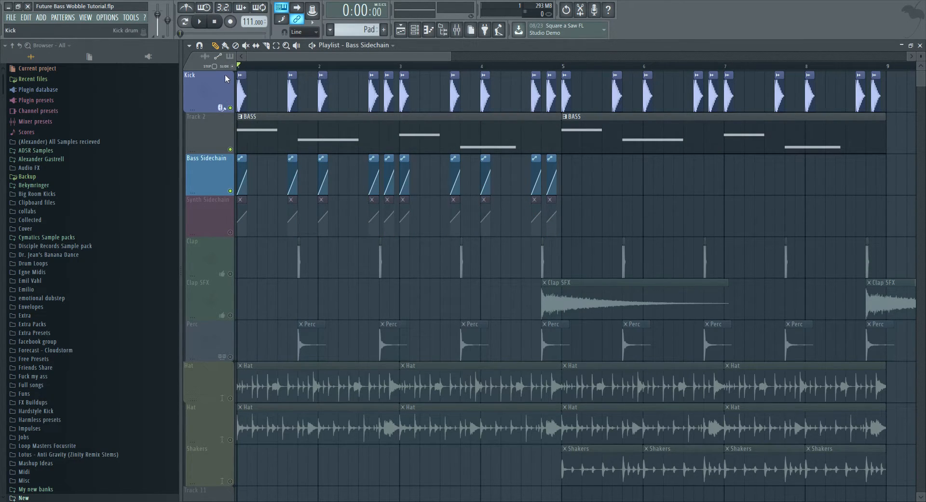
{"action": "left_click", "coordinate": [231, 190], "text": "ctrl"}
{"action": "left_click", "coordinate": [230, 150]}
{"action": "left_click", "coordinate": [230, 109]}
{"action": "left_click", "coordinate": [231, 149]}
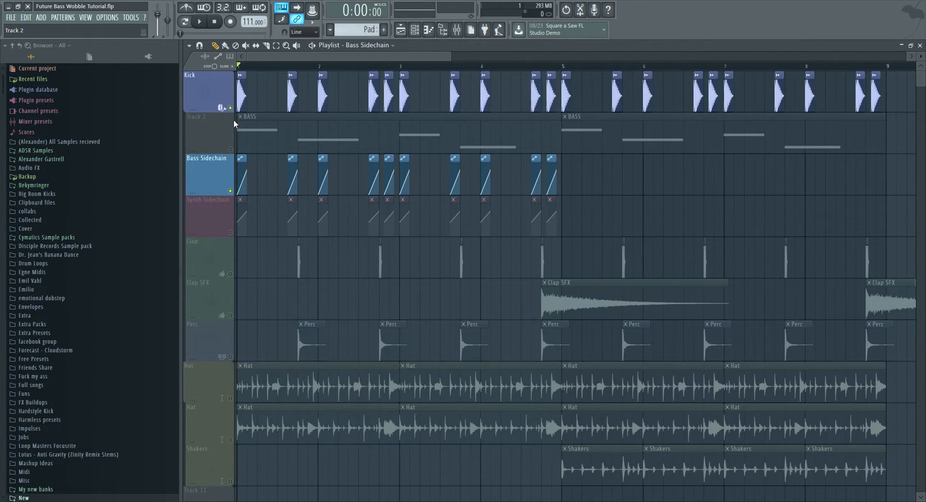
{"action": "left_click", "coordinate": [230, 149]}
- Check the channel mute states in the channel rack and play the kick and bass with their sidechain clips
{"action": "key", "text": "space"}
{"action": "key", "text": "space"}
{"action": "left_click", "coordinate": [445, 29]}
{"action": "key", "text": "F9"}
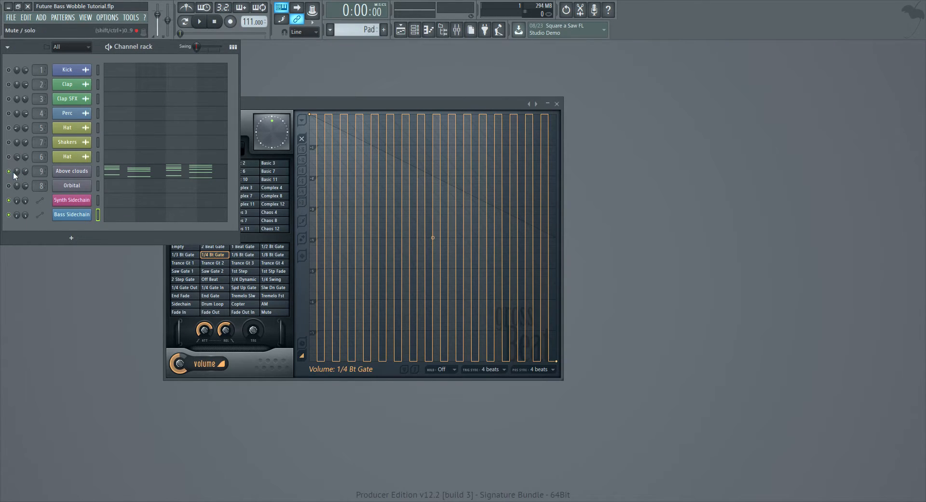
{"action": "key", "text": "F5"}
{"action": "key", "text": "space"}
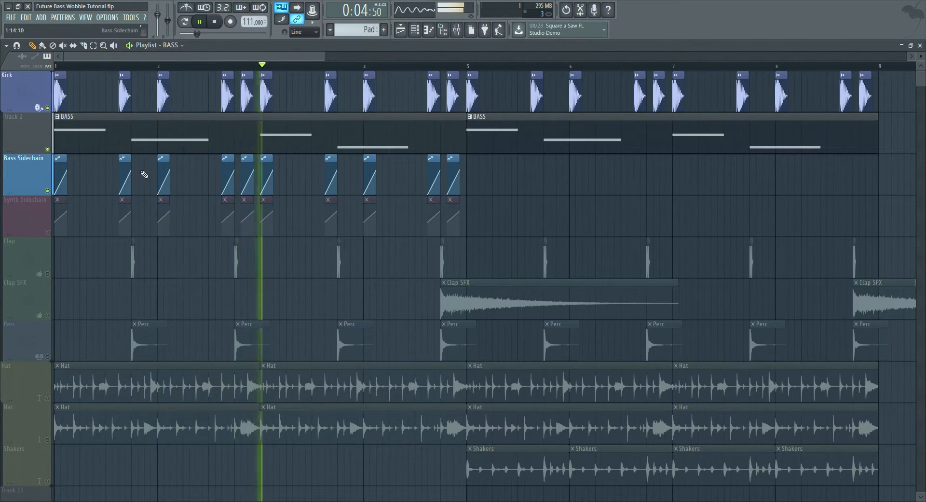
{"action": "scroll", "coordinate": [126, 174], "scroll_direction": "up", "scroll_amount": 3}
{"action": "scroll", "coordinate": [154, 163], "scroll_direction": "down", "scroll_amount": 1}
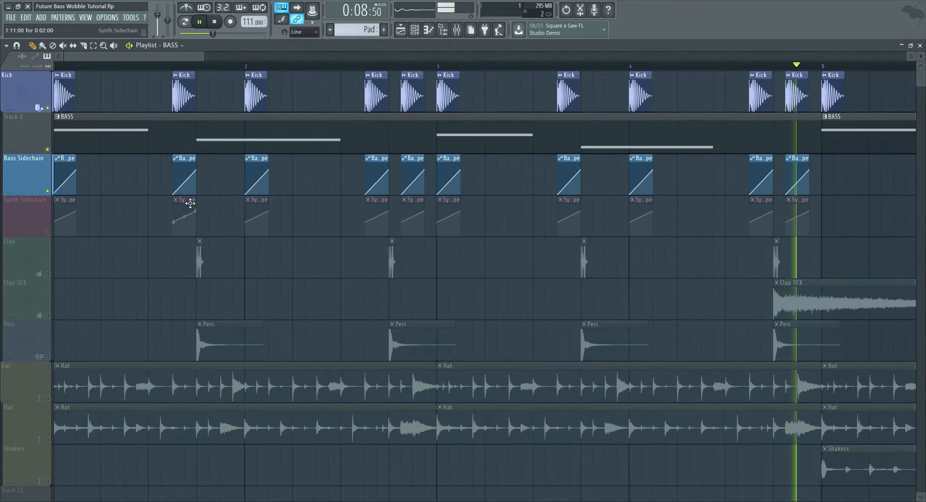
{"action": "scroll", "coordinate": [175, 176], "scroll_direction": "down", "scroll_amount": 1}
{"action": "key", "text": "space"}
{"action": "scroll", "coordinate": [446, 147], "scroll_direction": "down", "scroll_amount": 1}
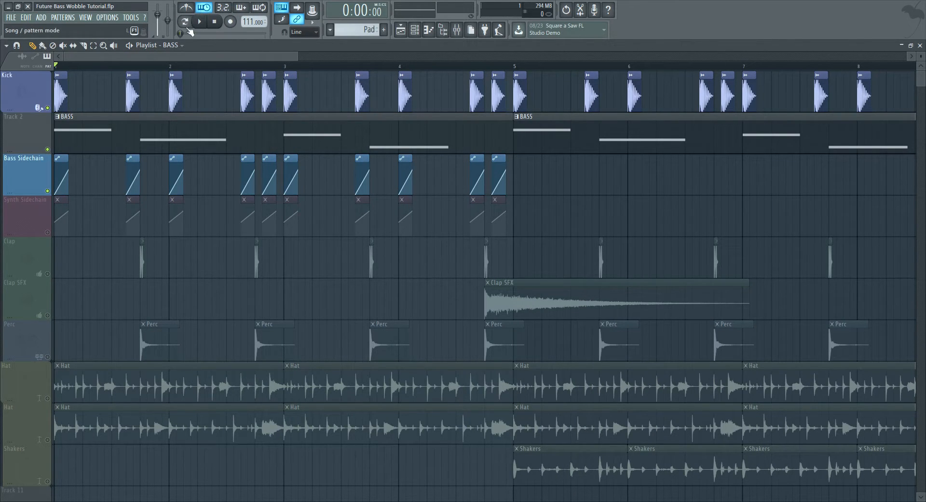
- Move the second kick and its two sidechain clips to line up with the first clap, and play back the result
{"action": "scroll", "coordinate": [126, 125], "scroll_direction": "up", "scroll_amount": 3, "text": "ctrl"}
{"action": "left_click_drag", "start_coordinate": [154, 105], "coordinate": [184, 104]}
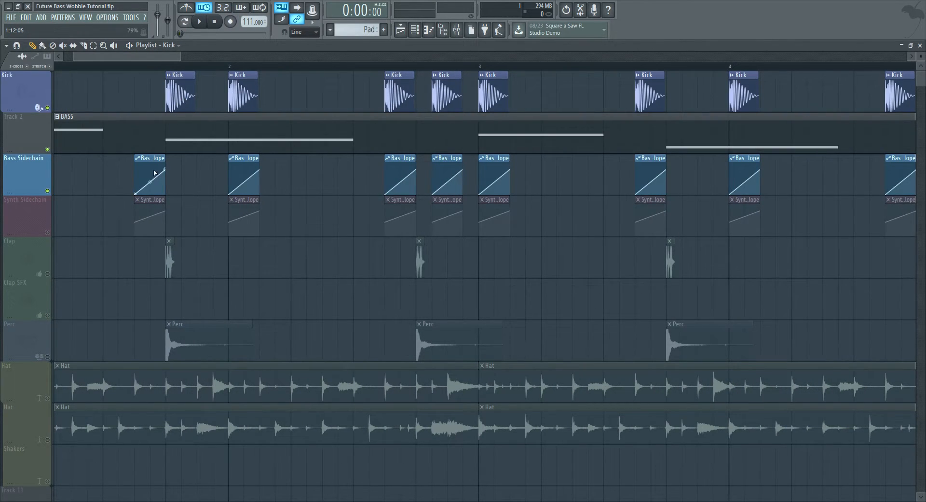
{"action": "left_click_drag", "start_coordinate": [155, 176], "coordinate": [186, 176]}
{"action": "left_click_drag", "start_coordinate": [150, 202], "coordinate": [172, 209]}
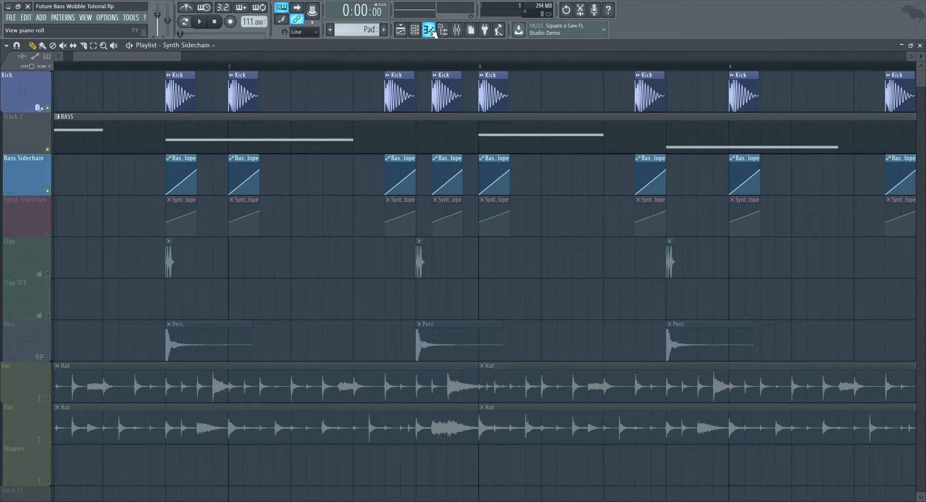
{"action": "left_click", "coordinate": [445, 34]}
{"action": "key", "text": "space"}
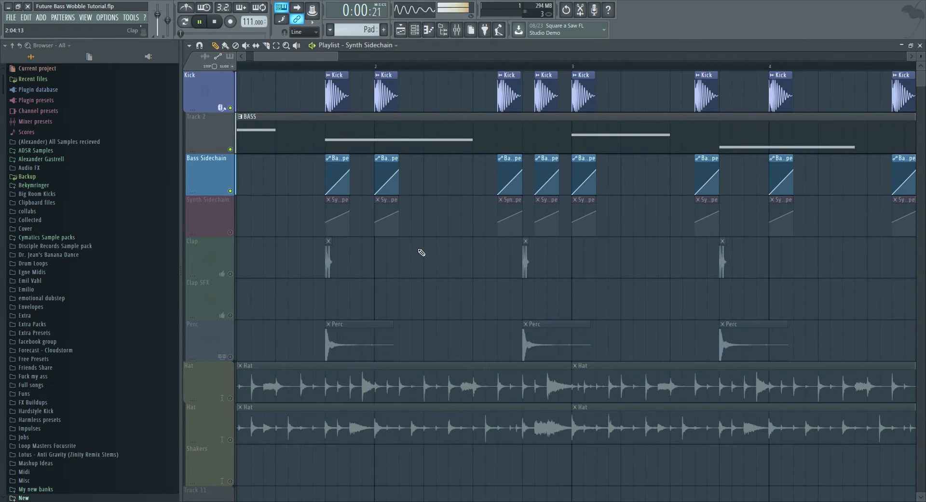
{"action": "scroll", "coordinate": [338, 222], "scroll_direction": "down", "scroll_amount": 3}
{"action": "scroll", "coordinate": [322, 219], "scroll_direction": "up", "scroll_amount": 2}
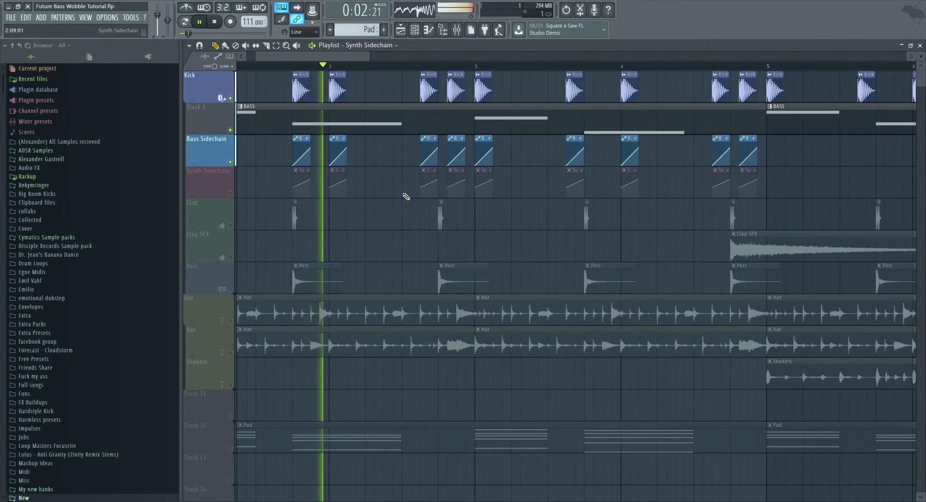
{"action": "key", "text": "space"}
- Add a kick with both sidechain clips at 2:07:00, and delete the kick and sidechain clips at the start of bar 2
{"action": "left_click", "coordinate": [389, 97]}
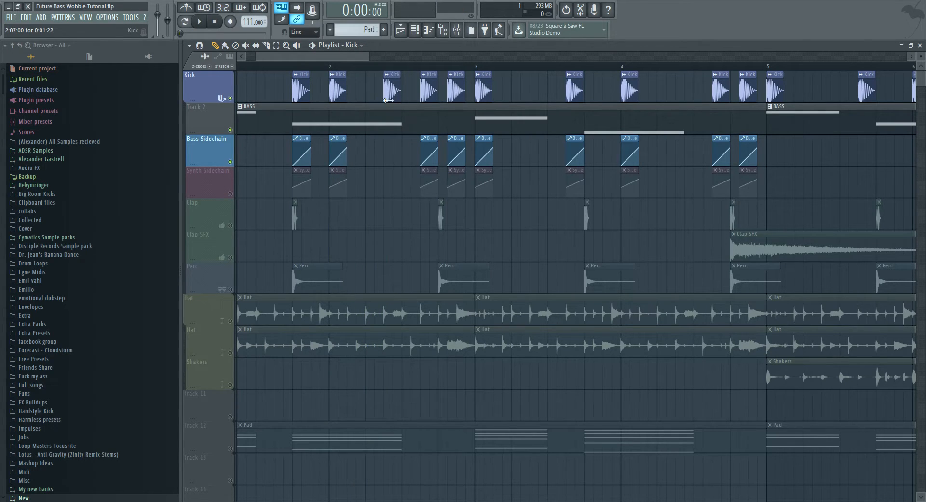
{"action": "left_click", "coordinate": [389, 155]}
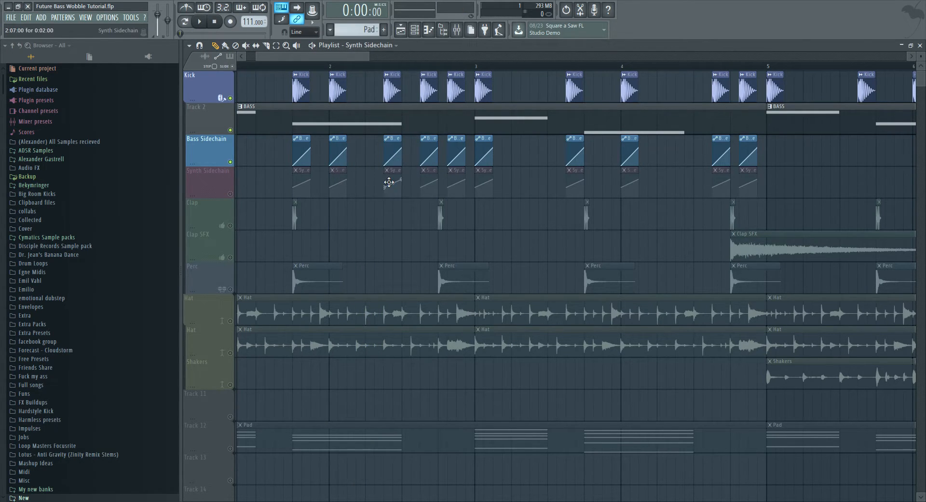
{"action": "key", "text": "space"}
{"action": "right_click", "coordinate": [337, 96]}
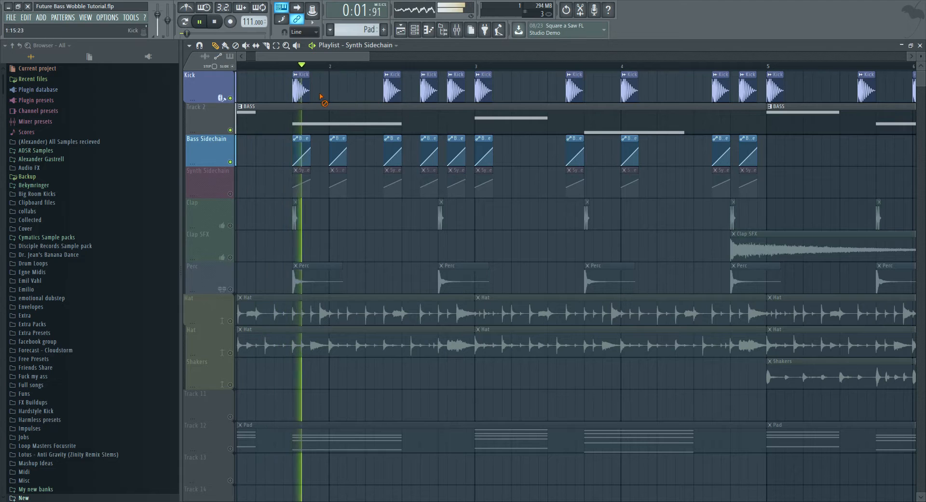
{"action": "scroll", "coordinate": [338, 205], "scroll_direction": "down", "scroll_amount": 1}
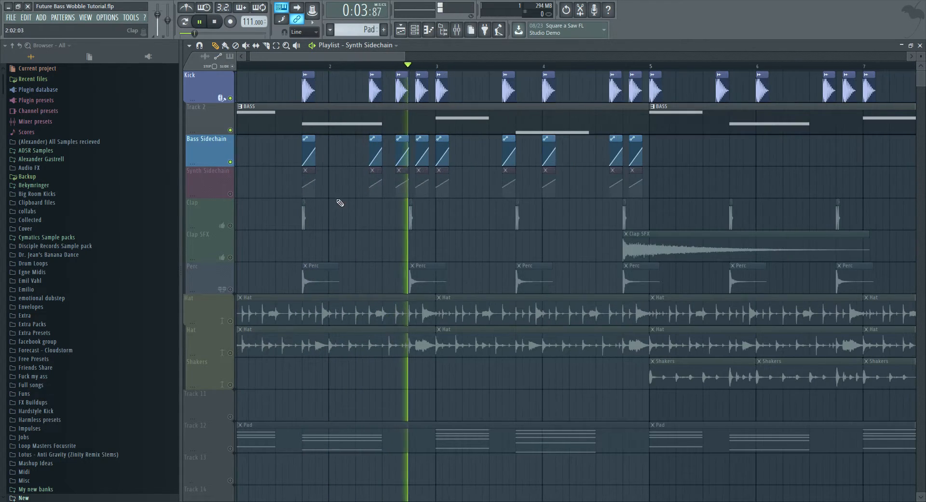
- Add a kick with both sidechain clips at 3:13:00, and play back the passage around it
{"action": "scroll", "coordinate": [438, 192], "scroll_direction": "up", "scroll_amount": 1}
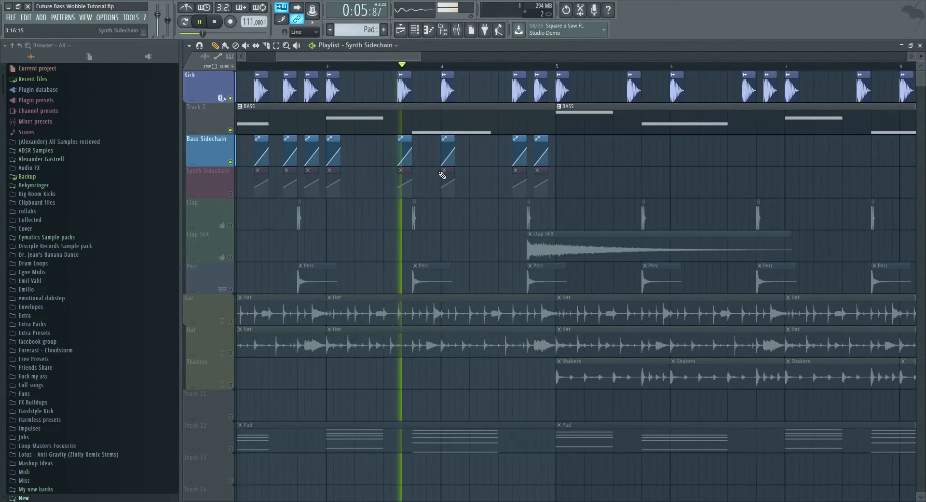
{"action": "key", "text": "space"}
{"action": "left_click", "coordinate": [418, 97]}
{"action": "left_click", "coordinate": [418, 150]}
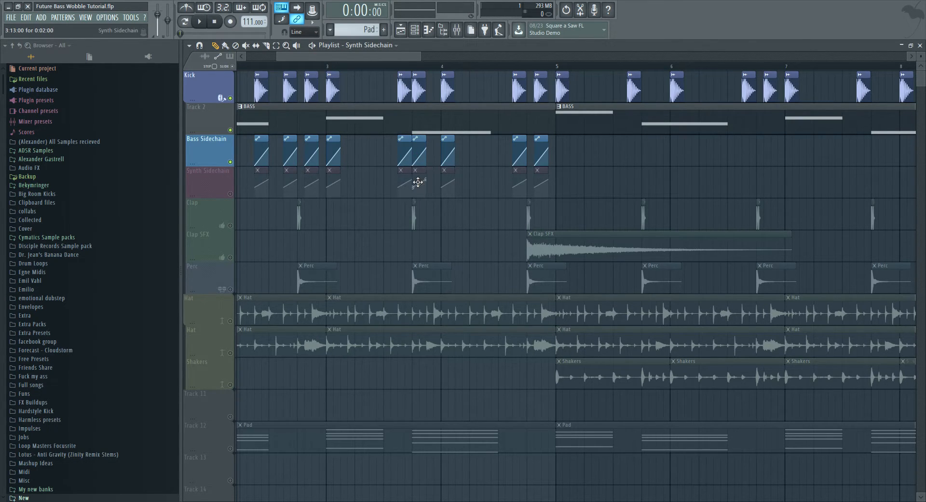
{"action": "left_click_drag", "start_coordinate": [418, 182], "coordinate": [415, 181]}
{"action": "scroll", "coordinate": [414, 167], "scroll_direction": "down", "scroll_amount": 2}
{"action": "scroll", "coordinate": [399, 71], "scroll_direction": "up", "scroll_amount": 1}
{"action": "left_click", "coordinate": [399, 67]}
{"action": "key", "text": "space"}
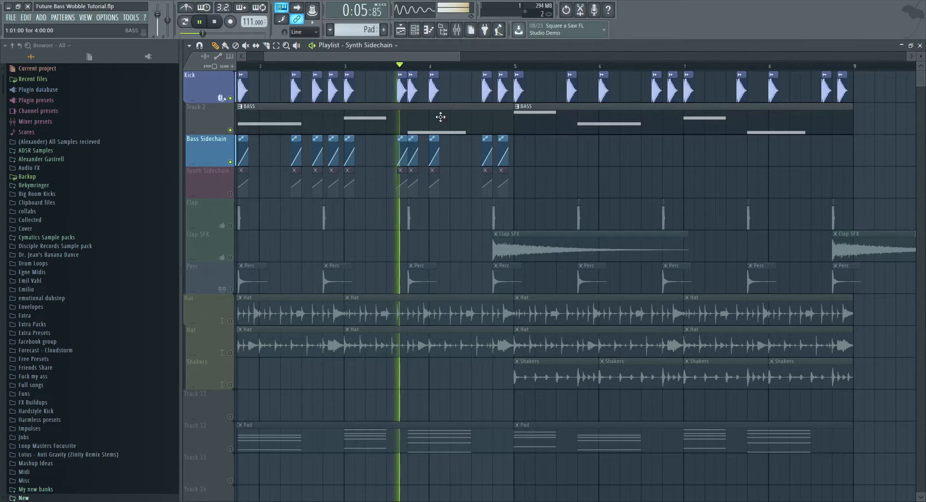
- Move the kick at the start of bar 4 and its two sidechain clips to 4:07:00
{"action": "key", "text": "space"}
{"action": "left_click_drag", "start_coordinate": [437, 99], "coordinate": [448, 103]}
{"action": "key", "text": "space"}
{"action": "key", "text": "space"}
{"action": "left_click_drag", "start_coordinate": [434, 147], "coordinate": [448, 176]}
{"action": "left_click_drag", "start_coordinate": [452, 146], "coordinate": [470, 146]}
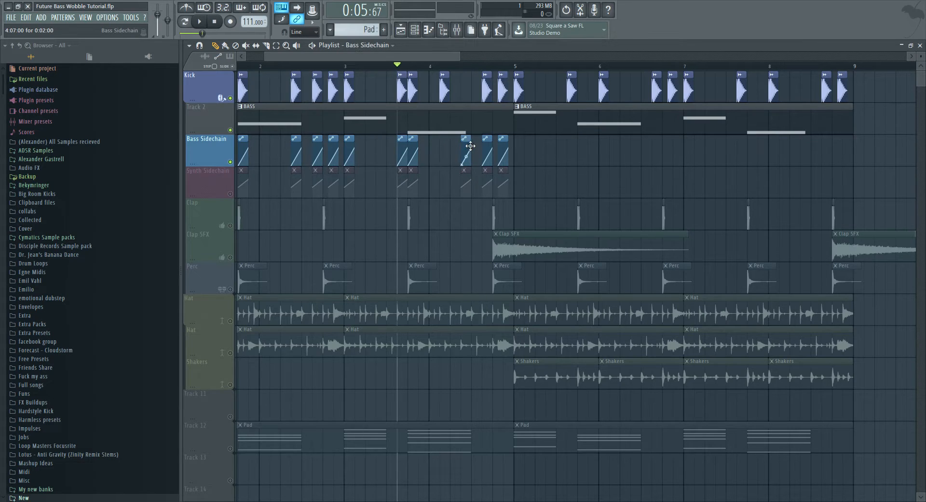
{"action": "left_click_drag", "start_coordinate": [455, 90], "coordinate": [476, 92]}
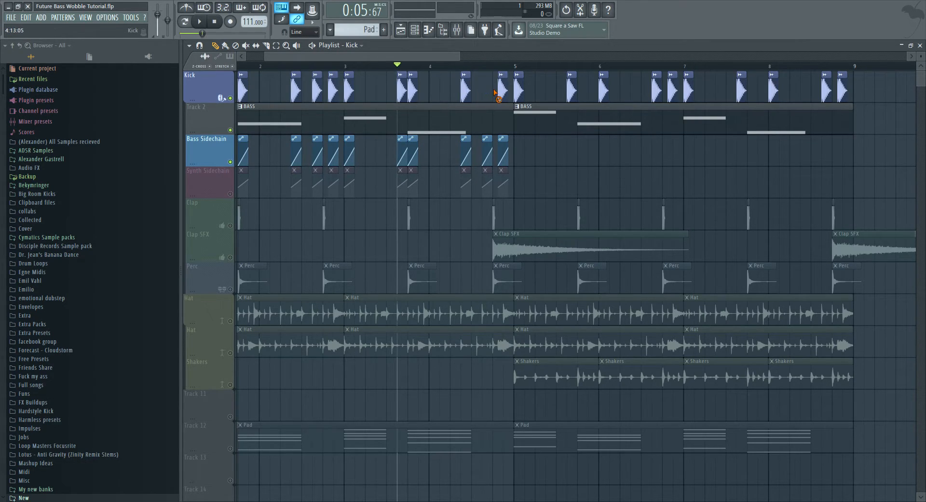
- Delete the last two kicks of bar 4 with their sidechain clips, and all kicks from bar 5 onward
{"action": "right_click", "coordinate": [481, 185]}
{"action": "right_click", "coordinate": [504, 98]}
{"action": "scroll", "coordinate": [511, 92], "scroll_direction": "down", "scroll_amount": 2}
{"action": "right_click", "coordinate": [461, 96]}
{"action": "right_click", "coordinate": [633, 86]}
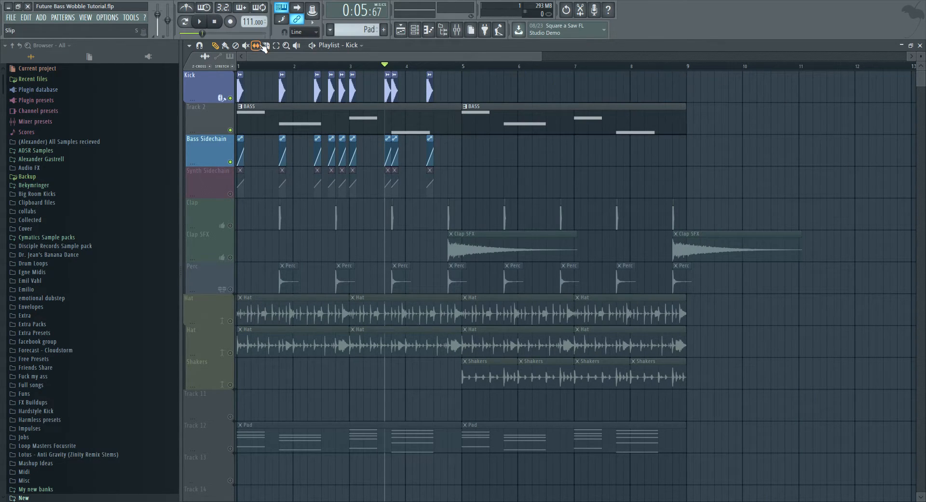
- Duplicate the kick, bass sidechain and synth sidechain clips of bars 1 to 4 into bars 5 to 8
{"action": "left_click_drag", "start_coordinate": [475, 187], "coordinate": [212, 139]}
{"action": "left_click_drag", "start_coordinate": [462, 100], "coordinate": [221, 98]}
{"action": "scroll", "coordinate": [519, 154], "scroll_direction": "up", "scroll_amount": 4}
{"action": "key", "text": "ctrl+b"}
{"action": "scroll", "coordinate": [379, 160], "scroll_direction": "down", "scroll_amount": 3}
{"action": "left_click", "coordinate": [216, 46]}
{"action": "scroll", "coordinate": [503, 191], "scroll_direction": "down", "scroll_amount": 1}
{"action": "scroll", "coordinate": [503, 192], "scroll_direction": "down", "scroll_amount": 2}
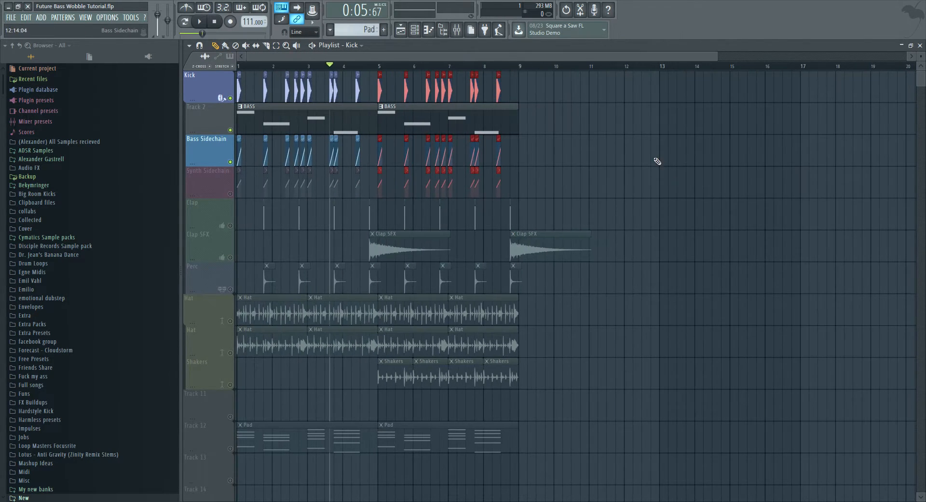
{"action": "scroll", "coordinate": [250, 164], "scroll_direction": "up", "scroll_amount": 3}
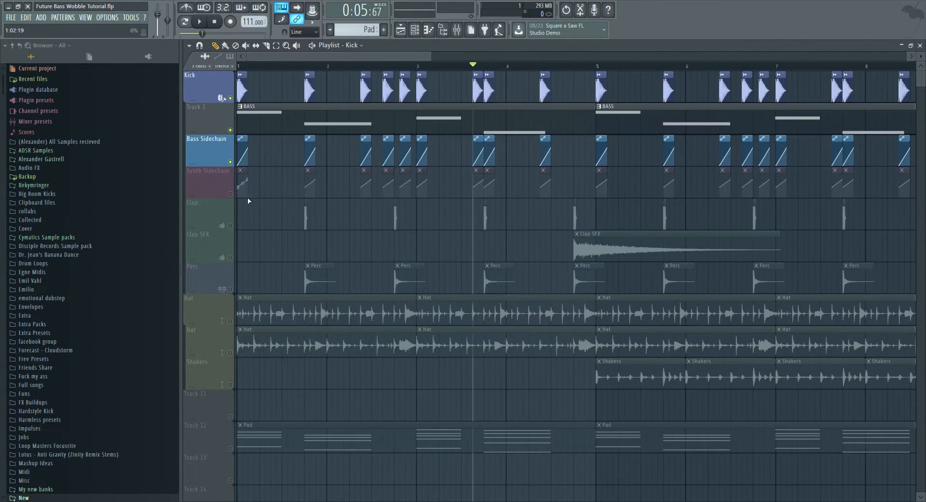
- Solo the Synth Sidechain track and move the Pad track directly above it
{"action": "left_click", "coordinate": [231, 195]}
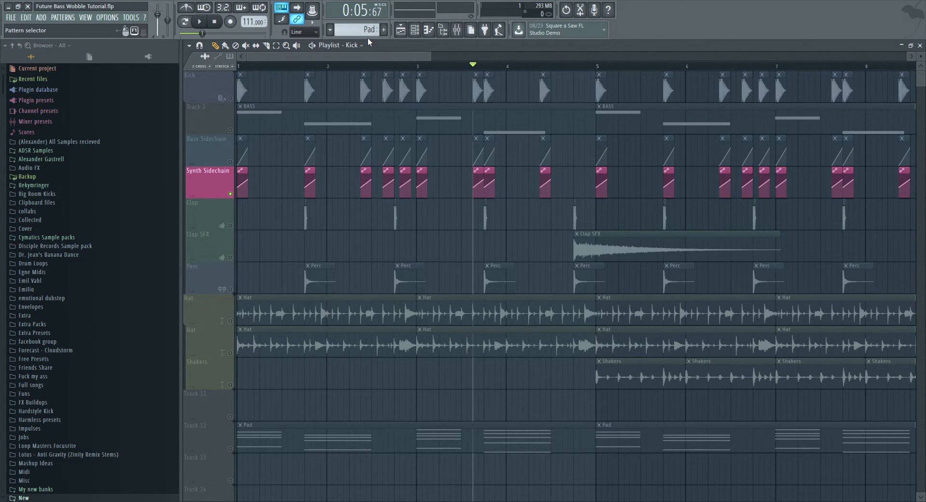
{"action": "scroll", "coordinate": [270, 299], "scroll_direction": "down", "scroll_amount": 5}
{"action": "scroll", "coordinate": [210, 277], "scroll_direction": "up", "scroll_amount": 11}
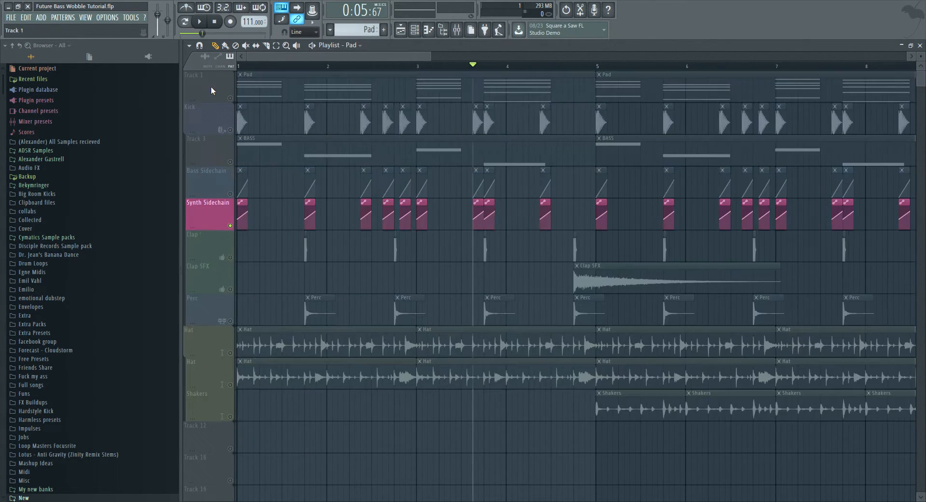
{"action": "scroll", "coordinate": [210, 86], "scroll_direction": "down", "scroll_amount": 7}
{"action": "scroll", "coordinate": [210, 309], "scroll_direction": "up", "scroll_amount": 4}
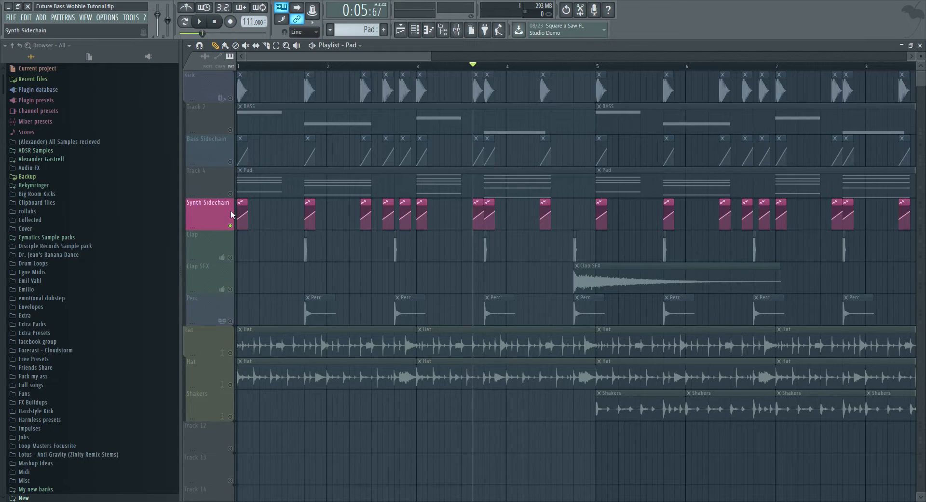
- Unmute the Pad track and play it with the synth sidechain from the start
{"action": "left_click", "coordinate": [230, 194]}
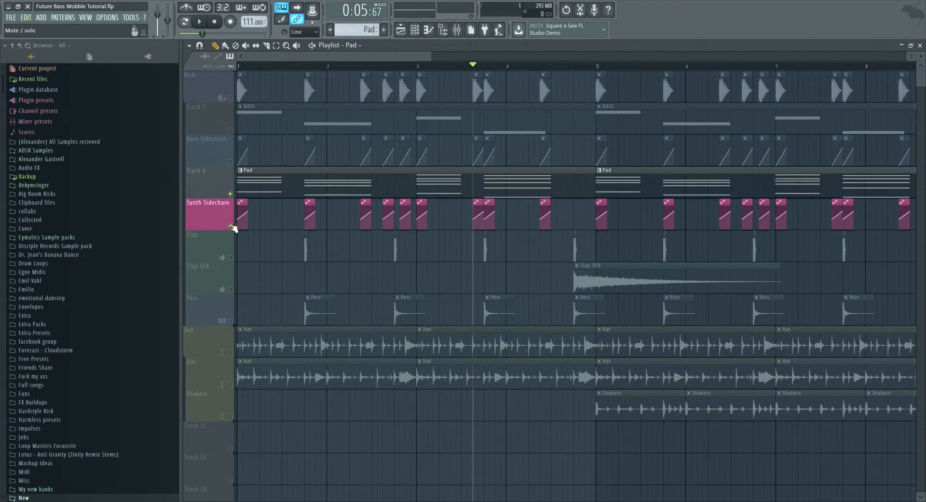
{"action": "left_click", "coordinate": [216, 28]}
{"action": "key", "text": "space"}
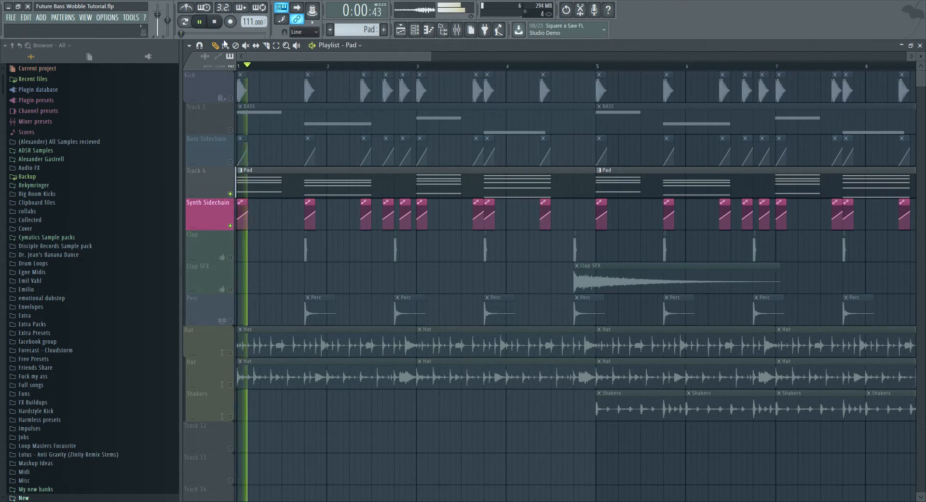
- Open Gross Beat on the Pad mixer track and raise its volume attack
{"action": "left_click", "coordinate": [456, 35]}
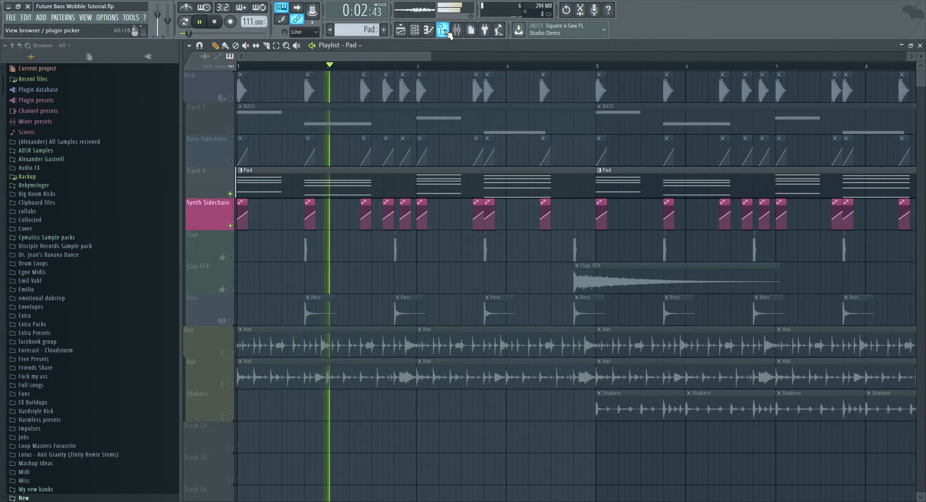
{"action": "left_click", "coordinate": [292, 251]}
{"action": "left_click", "coordinate": [724, 203]}
{"action": "left_click_drag", "start_coordinate": [387, 330], "coordinate": [387, 321]}
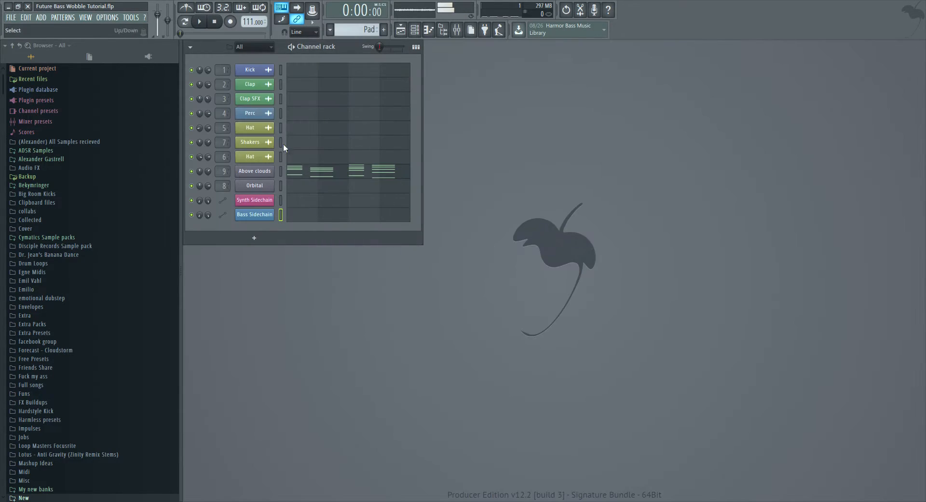
- Open the Above clouds synth and check its built-in effects and the Pad mixer track while playing the pad
{"action": "left_click", "coordinate": [249, 180]}
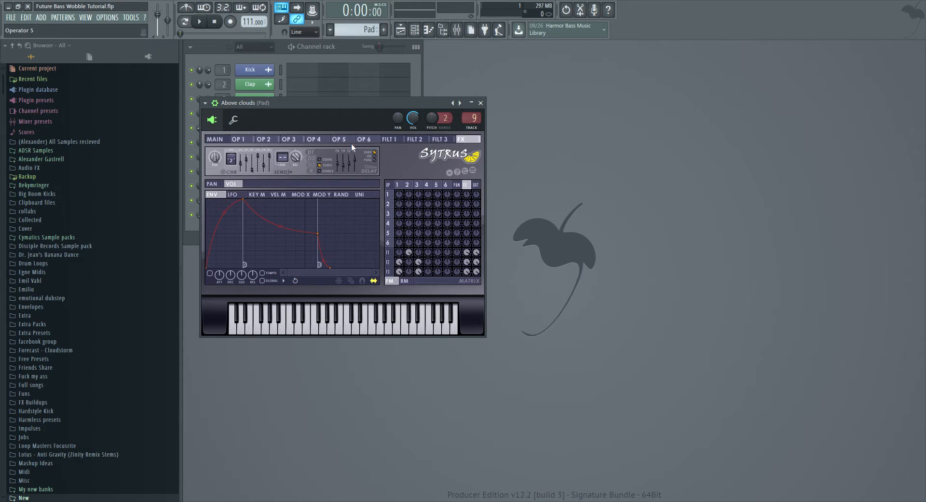
{"action": "left_click", "coordinate": [311, 165]}
{"action": "left_click", "coordinate": [457, 30]}
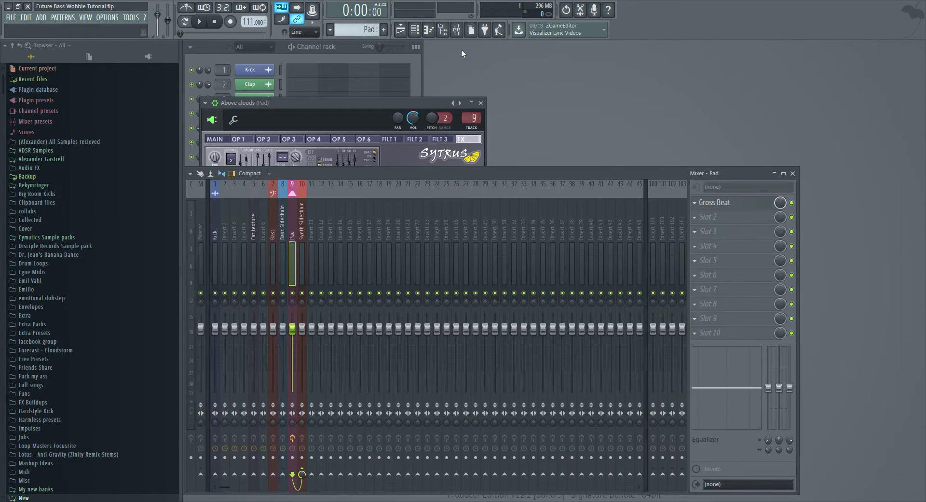
{"action": "key", "text": "space"}
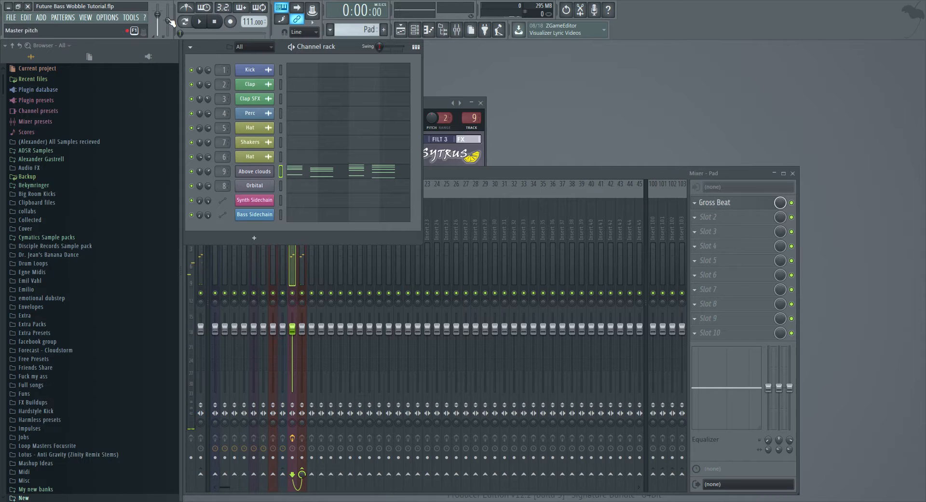
{"action": "key", "text": "space"}
- View the pad chords in the piano roll, and reopen the Above clouds synth to audition the sound
{"action": "left_click", "coordinate": [341, 170]}
{"action": "scroll", "coordinate": [343, 166], "scroll_direction": "down", "scroll_amount": 3}
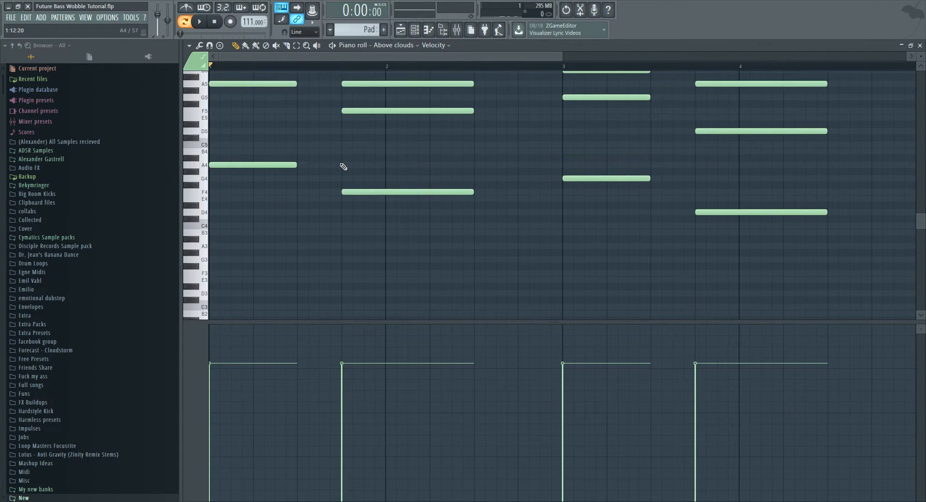
{"action": "key", "text": "Escape"}
{"action": "key", "text": "space"}
{"action": "double_click", "coordinate": [261, 175]}
{"action": "key", "text": "space"}
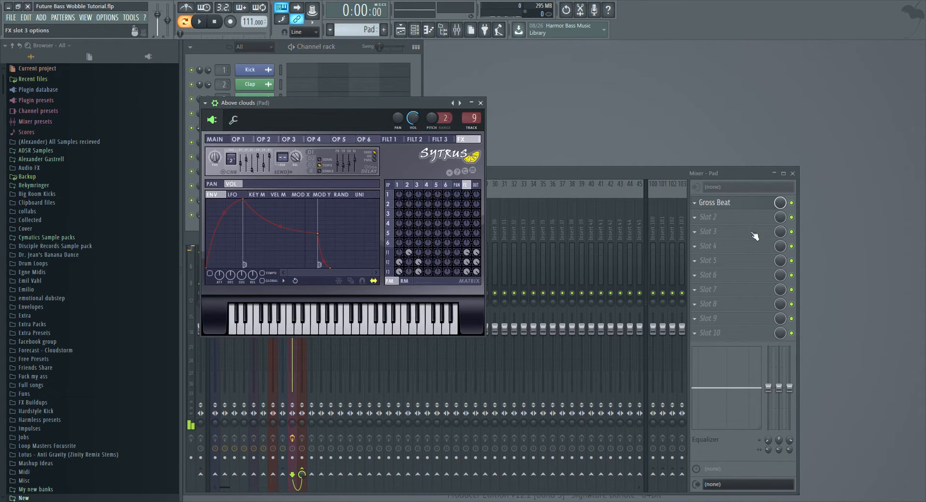
- Add Fruity Reeverb 2 in slot 2 of the Pad mixer track and create an automation clip for its mix level
{"action": "left_click", "coordinate": [754, 434]}
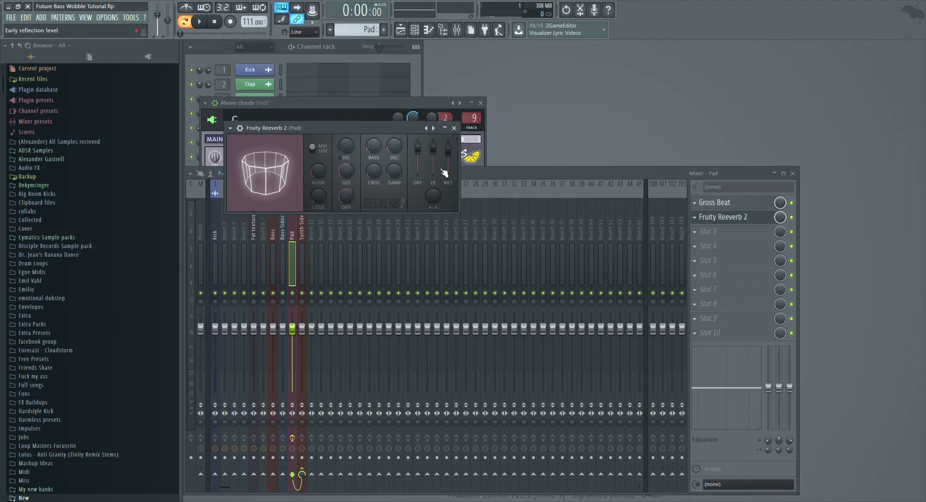
{"action": "right_click", "coordinate": [779, 219]}
{"action": "left_click", "coordinate": [804, 277]}
- Place the reverb mix level automation track between the Pad and Synth Sidechain tracks and unmute it
{"action": "scroll", "coordinate": [400, 342], "scroll_direction": "down", "scroll_amount": 5}
{"action": "left_click_drag", "start_coordinate": [218, 442], "coordinate": [227, 265]}
{"action": "left_click", "coordinate": [231, 226]}
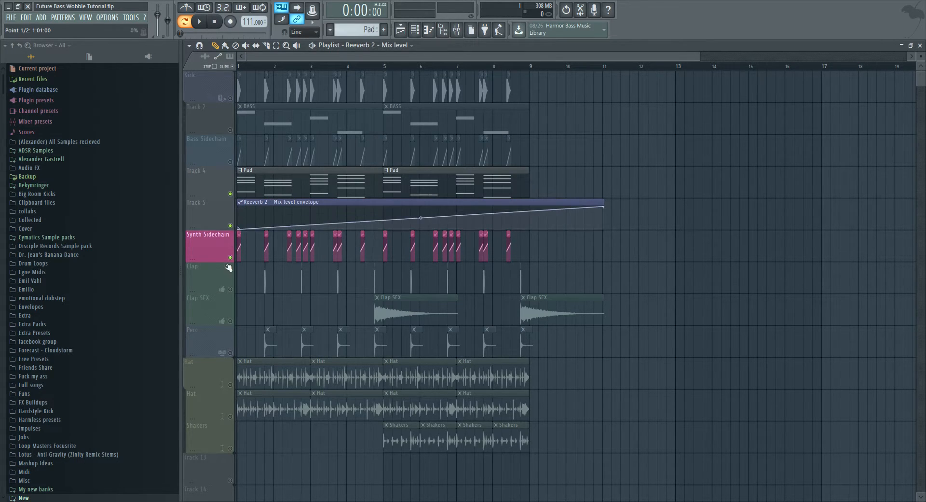
{"action": "left_click", "coordinate": [461, 34]}
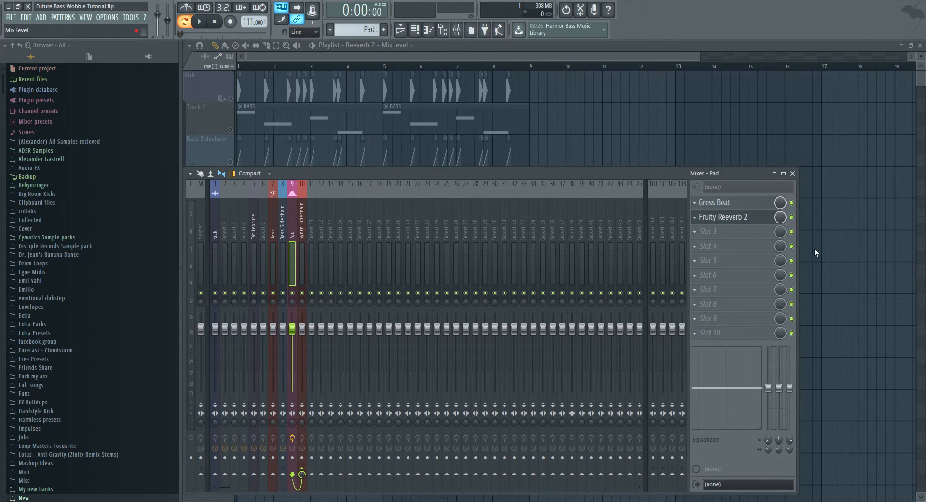
{"action": "key", "text": "Escape"}
- Shape the reverb automation to ramp from zero at 1:09:00 to full at 1:13:00, dropping to zero until 2:09:00
{"action": "scroll", "coordinate": [201, 236], "scroll_direction": "up", "scroll_amount": 6}
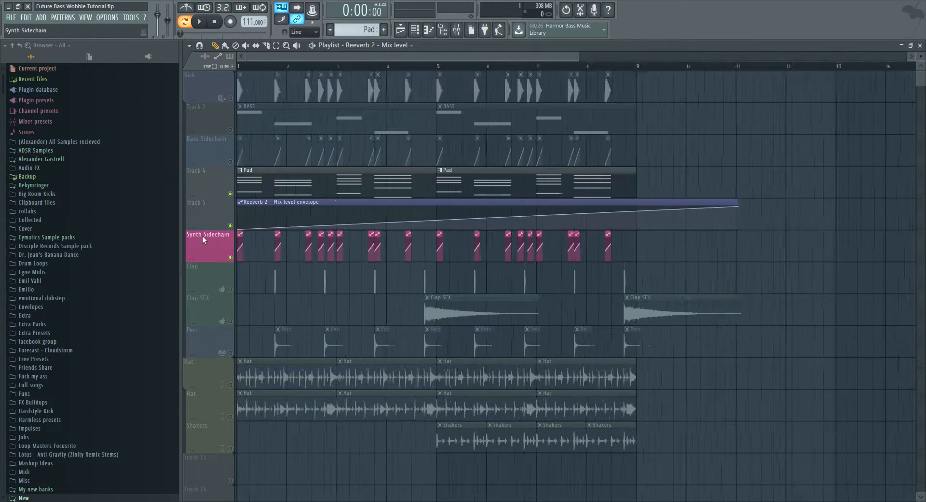
{"action": "right_click", "coordinate": [327, 227]}
{"action": "right_click", "coordinate": [370, 223]}
{"action": "right_click", "coordinate": [378, 220]}
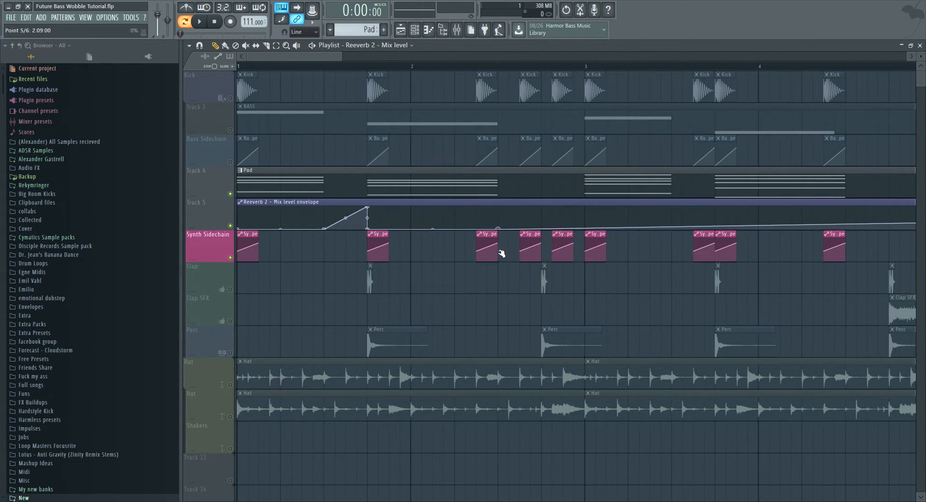
- Add reverb mix ramps from 2:09:00 to the start of bar 3 and from 3:09:00 to 3:13:00, each dropping back to zero
{"action": "right_click", "coordinate": [590, 215]}
{"action": "right_click", "coordinate": [605, 220]}
{"action": "scroll", "coordinate": [386, 306], "scroll_direction": "down", "scroll_amount": 1}
{"action": "right_click", "coordinate": [591, 228]}
{"action": "right_click", "coordinate": [625, 207]}
{"action": "right_click", "coordinate": [626, 229]}
{"action": "scroll", "coordinate": [614, 237], "scroll_direction": "down", "scroll_amount": 2}
- Add a reverb mix ramp from zero at 4:09:00 to full at the start of bar 5, dropping back to zero
{"action": "right_click", "coordinate": [593, 230]}
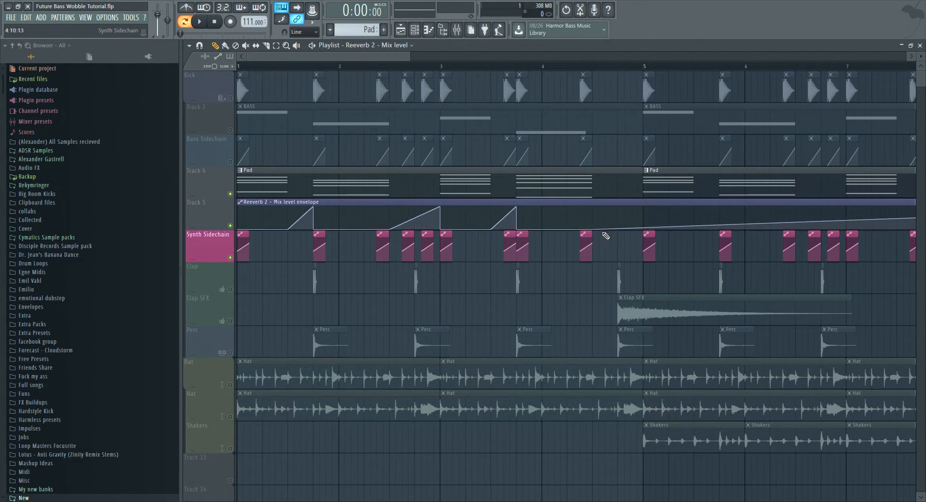
{"action": "right_click", "coordinate": [644, 207]}
{"action": "right_click", "coordinate": [644, 228]}
- Shorten the reverb mix automation clip to four bars and place a copy of it from the start of bar 5
{"action": "scroll", "coordinate": [621, 275], "scroll_direction": "down", "scroll_amount": 2}
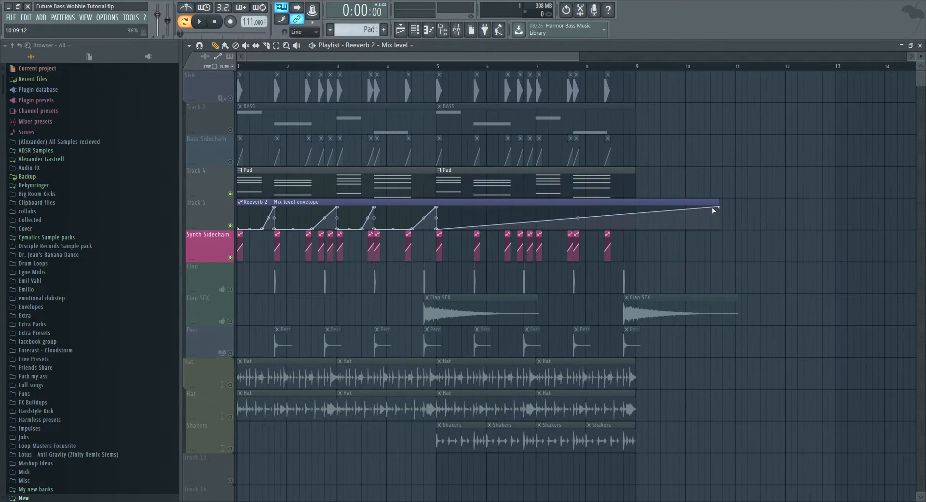
{"action": "left_click_drag", "start_coordinate": [722, 214], "coordinate": [438, 214]}
{"action": "scroll", "coordinate": [438, 214], "scroll_direction": "up", "scroll_amount": 2}
{"action": "left_click", "coordinate": [439, 213]}
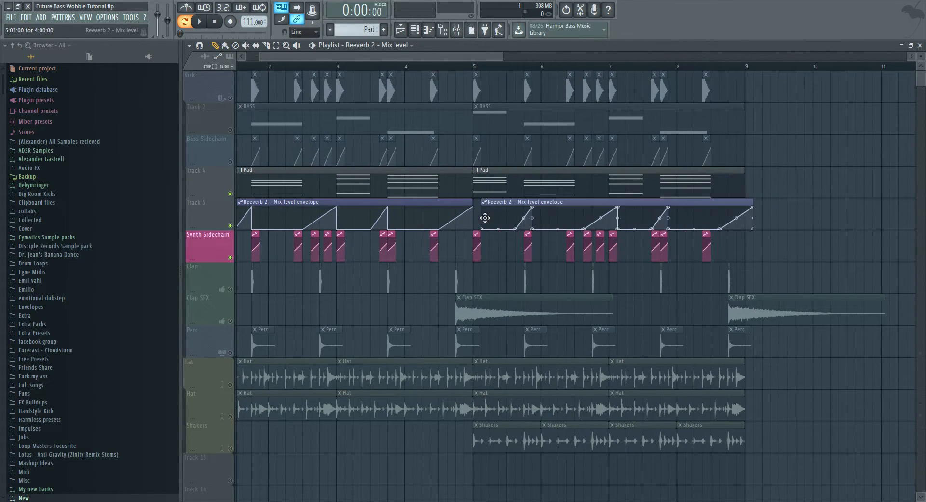
- Examine how the reverb mix ramps line up with the pad chords and the synth sidechain clips
{"action": "scroll", "coordinate": [435, 247], "scroll_direction": "up", "scroll_amount": 2}
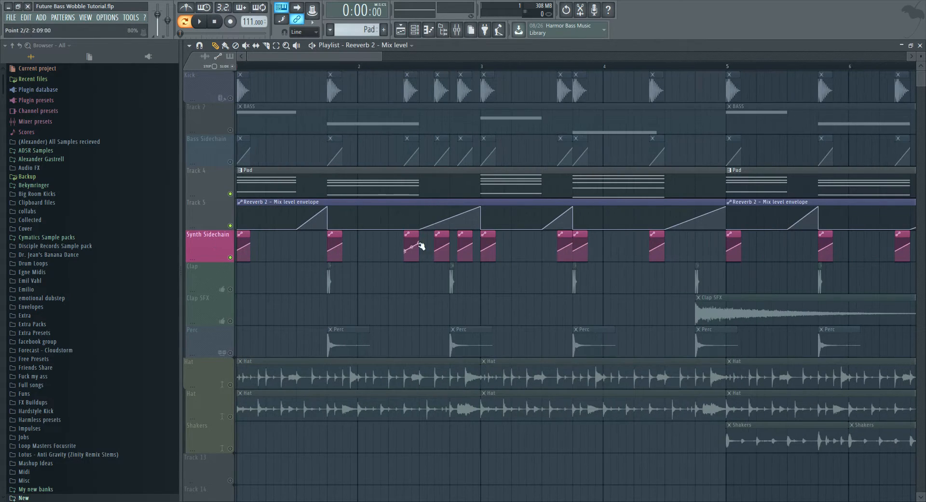
{"action": "scroll", "coordinate": [625, 247], "scroll_direction": "down", "scroll_amount": 1}
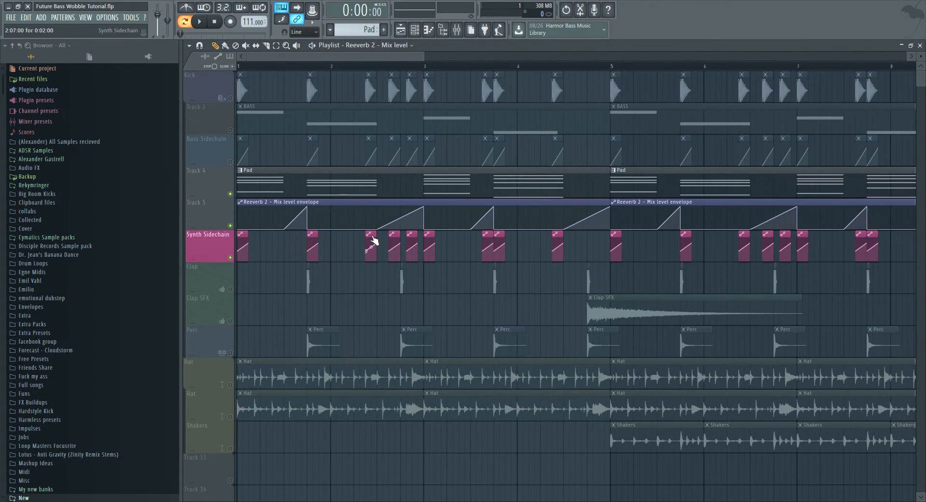
{"action": "scroll", "coordinate": [490, 229], "scroll_direction": "up", "scroll_amount": 3}
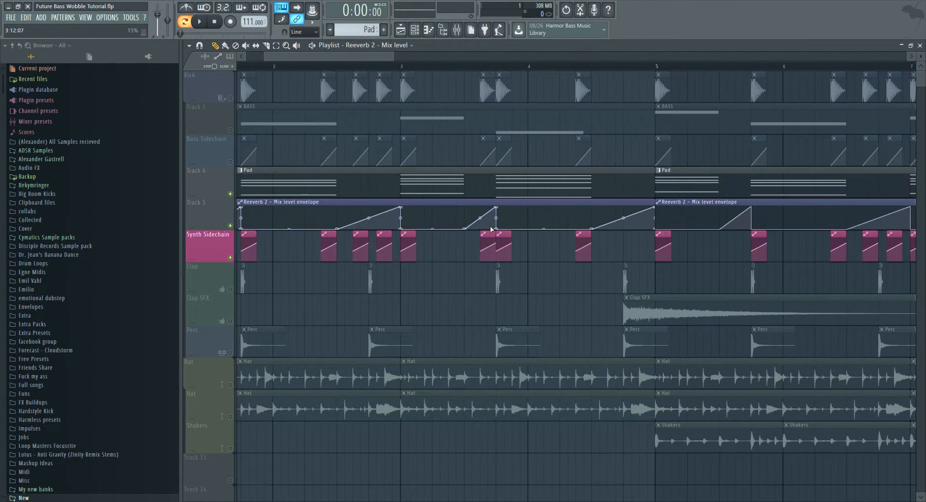
{"action": "scroll", "coordinate": [381, 214], "scroll_direction": "down", "scroll_amount": 2}
{"action": "scroll", "coordinate": [581, 208], "scroll_direction": "up", "scroll_amount": 2}
{"action": "scroll", "coordinate": [381, 234], "scroll_direction": "down", "scroll_amount": 4}
{"action": "scroll", "coordinate": [565, 270], "scroll_direction": "down", "scroll_amount": 2}
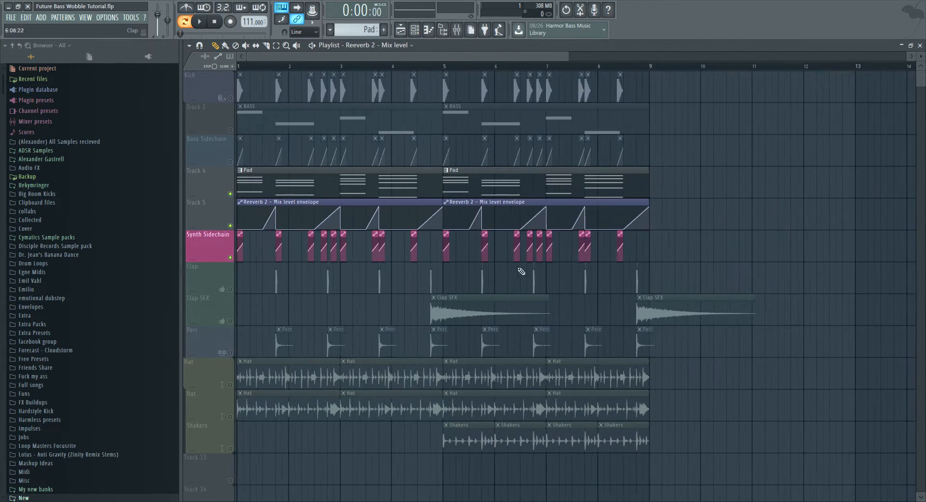
{"action": "scroll", "coordinate": [203, 212], "scroll_direction": "up", "scroll_amount": 3}
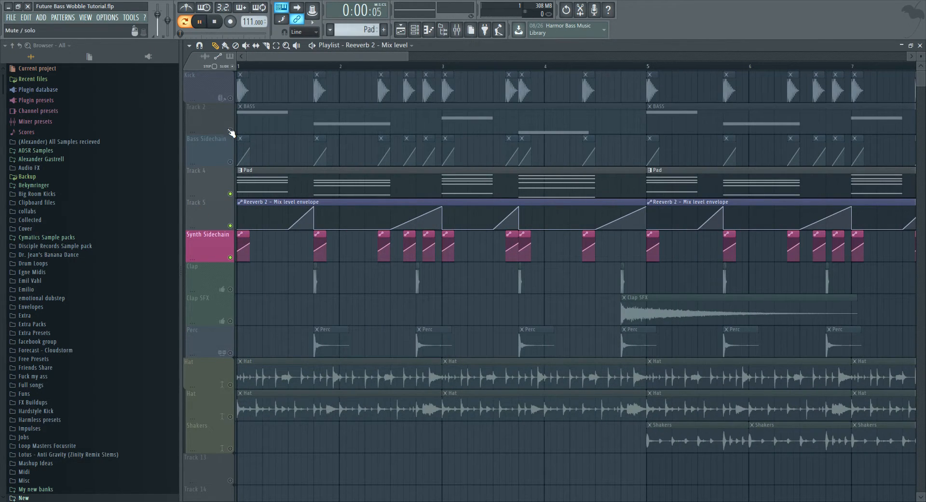
- Play the pad with its reverb automation in song mode, and open Gross Beat on the Pad mixer track
{"action": "left_click", "coordinate": [185, 21]}
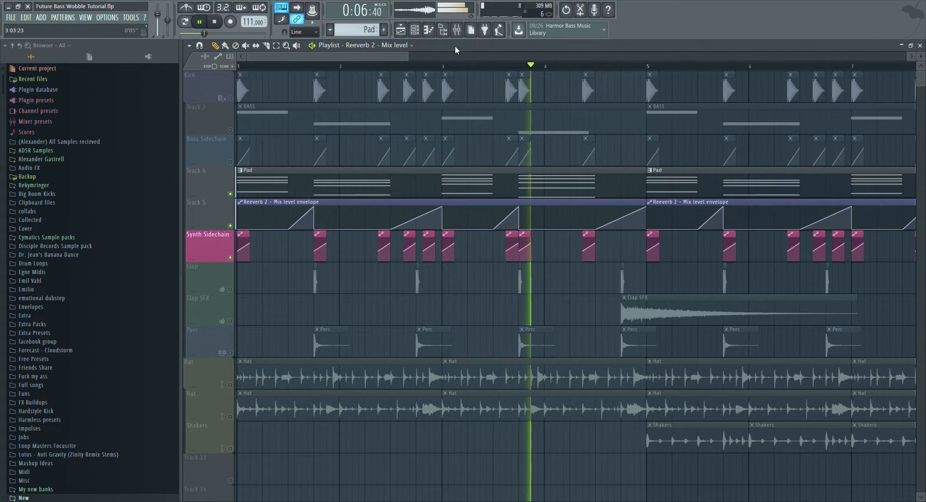
{"action": "key", "text": "space"}
{"action": "key", "text": "F9"}
{"action": "left_click", "coordinate": [727, 206]}
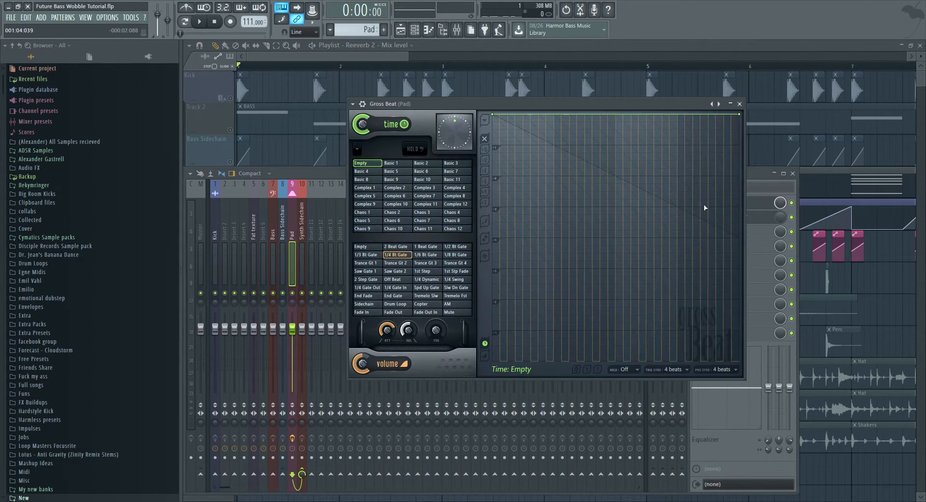
- Close the mixer and set the Above clouds pad's pitch knob range to 12 semitones
{"action": "left_click", "coordinate": [752, 180]}
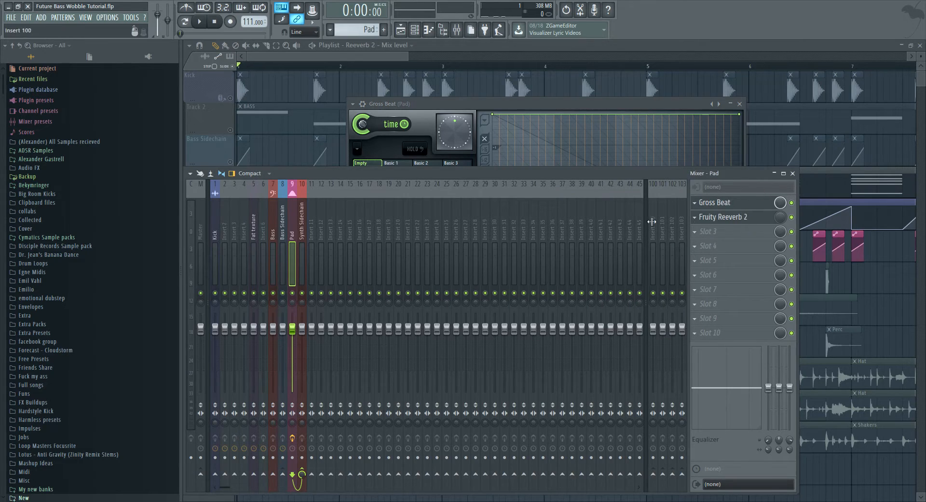
{"action": "key", "text": "F9"}
{"action": "key", "text": "Escape"}
{"action": "key", "text": "F5"}
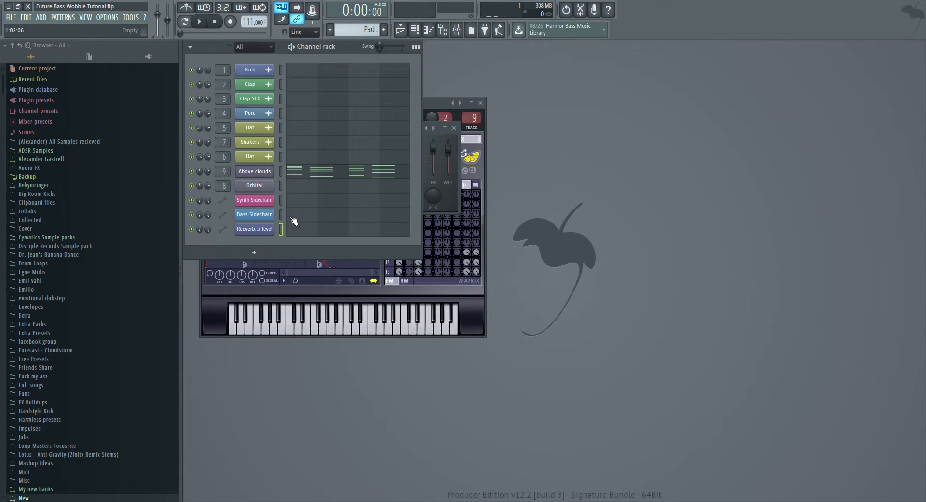
{"action": "left_click", "coordinate": [272, 175]}
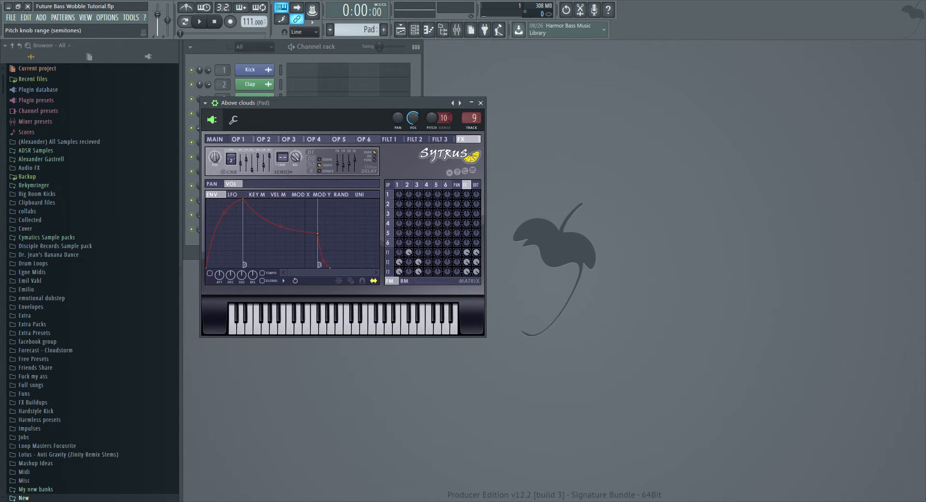
{"action": "key", "text": "F5"}
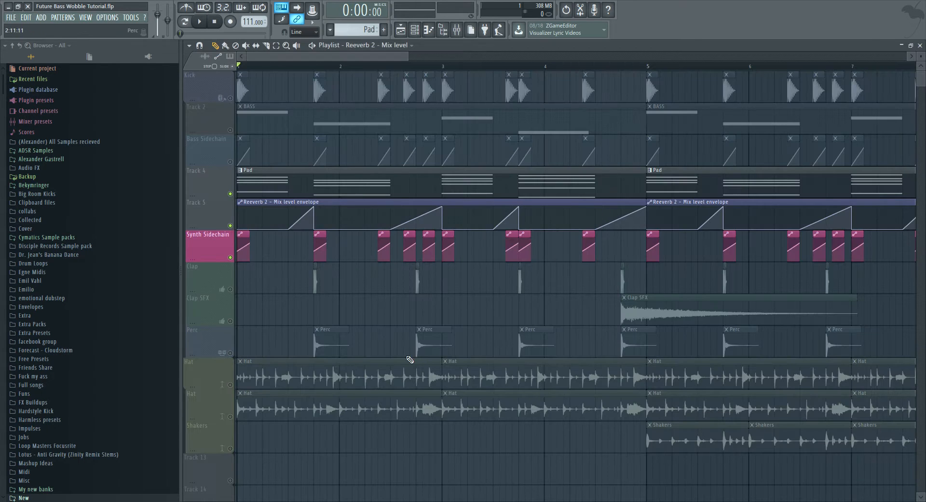
- Move an empty playlist track between the reverb mix automation track and the Synth Sidechain track
{"action": "scroll", "coordinate": [244, 438], "scroll_direction": "down", "scroll_amount": 5}
{"action": "scroll", "coordinate": [224, 375], "scroll_direction": "down", "scroll_amount": 2}
{"action": "scroll", "coordinate": [225, 374], "scroll_direction": "up", "scroll_amount": 14}
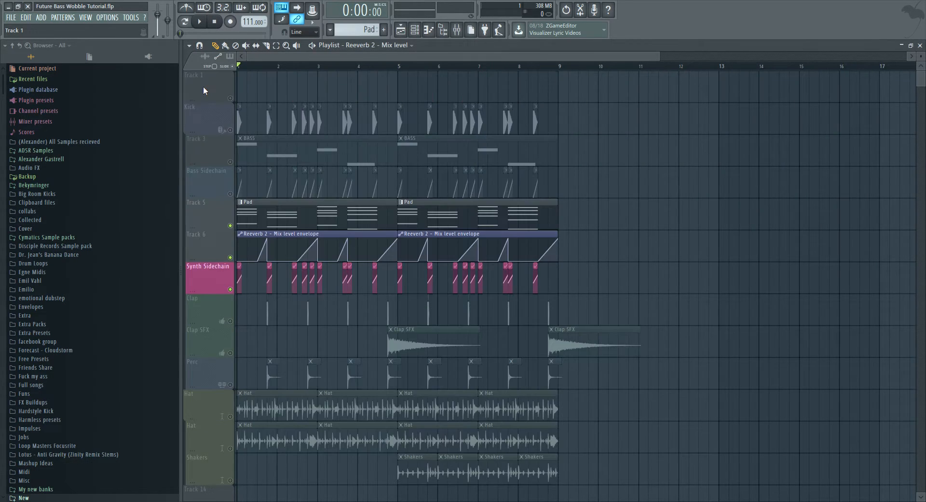
{"action": "scroll", "coordinate": [204, 86], "scroll_direction": "down", "scroll_amount": 9}
{"action": "left_click_drag", "start_coordinate": [204, 372], "coordinate": [204, 245]}
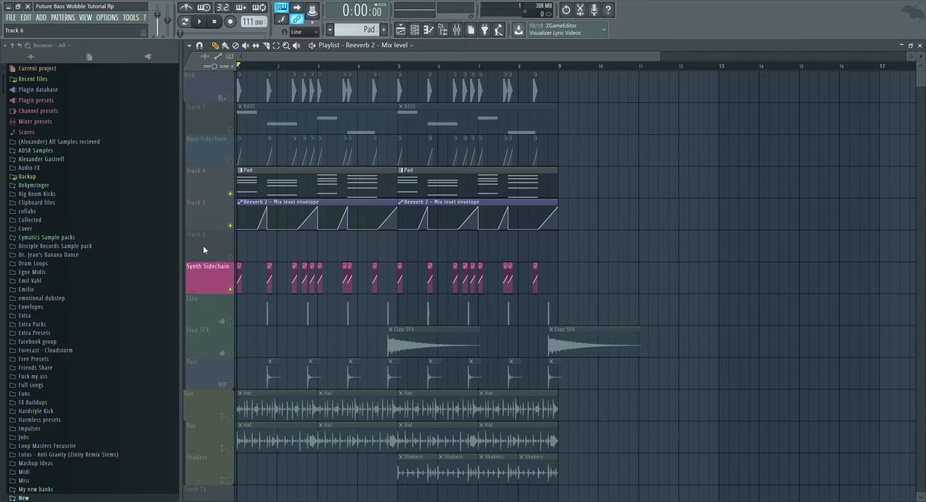
- Create an automation clip for the Above clouds channel pitch on the empty track 6
{"action": "key", "text": "F5"}
{"action": "key", "text": "F5"}
{"action": "key", "text": "F5"}
{"action": "left_click", "coordinate": [447, 105]}
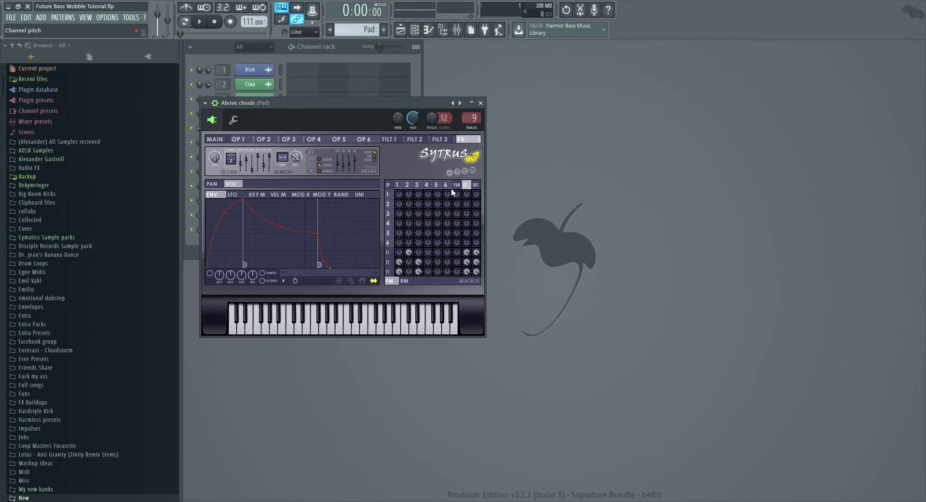
{"action": "key", "text": "F5"}
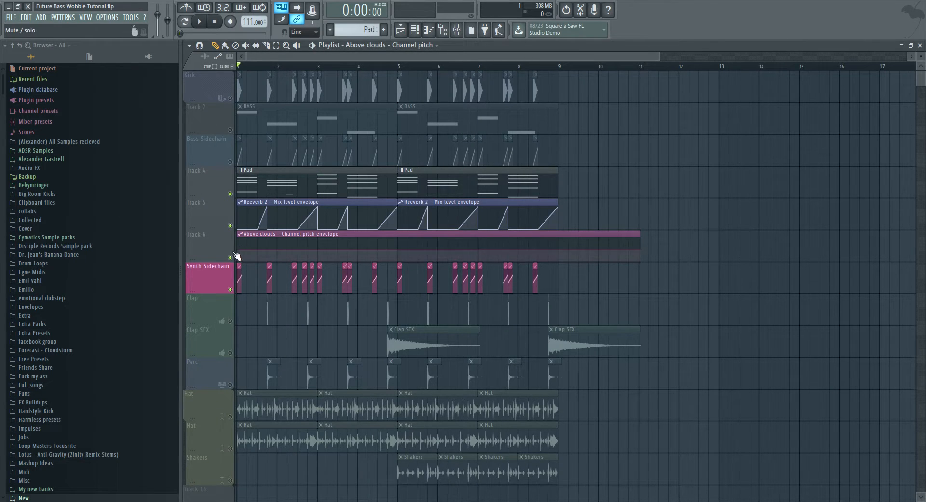
{"action": "scroll", "coordinate": [236, 256], "scroll_direction": "up", "scroll_amount": 2}
- Check the pad's pitch range and audition C6 and C5 in its piano roll to compare the octave
{"action": "key", "text": "F5"}
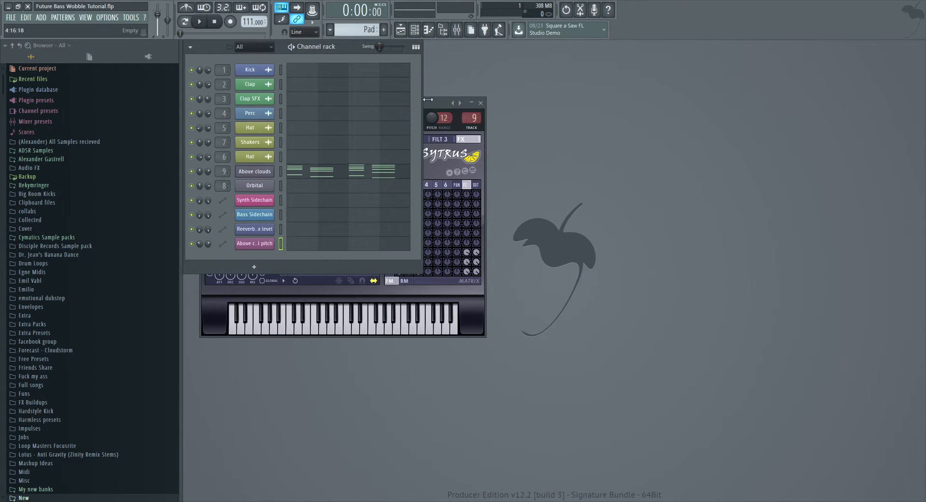
{"action": "left_click", "coordinate": [436, 115]}
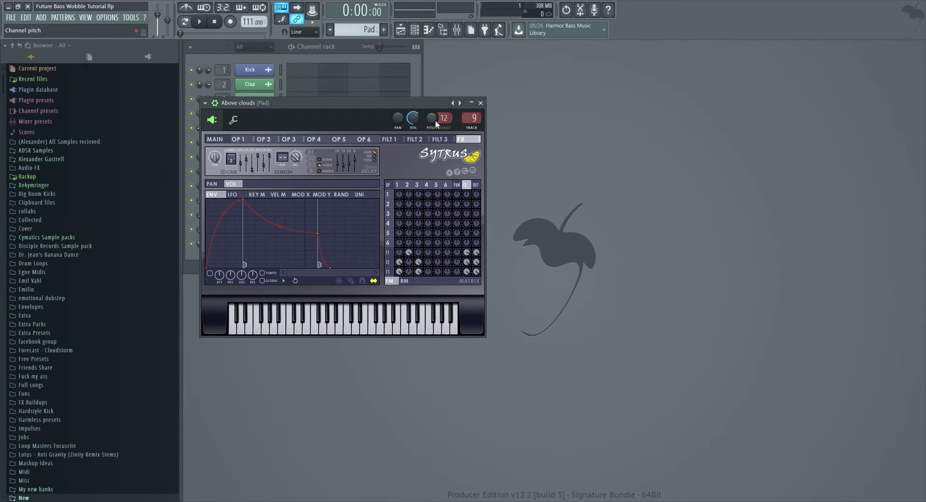
{"action": "key", "text": "F6"}
{"action": "left_click", "coordinate": [328, 178]}
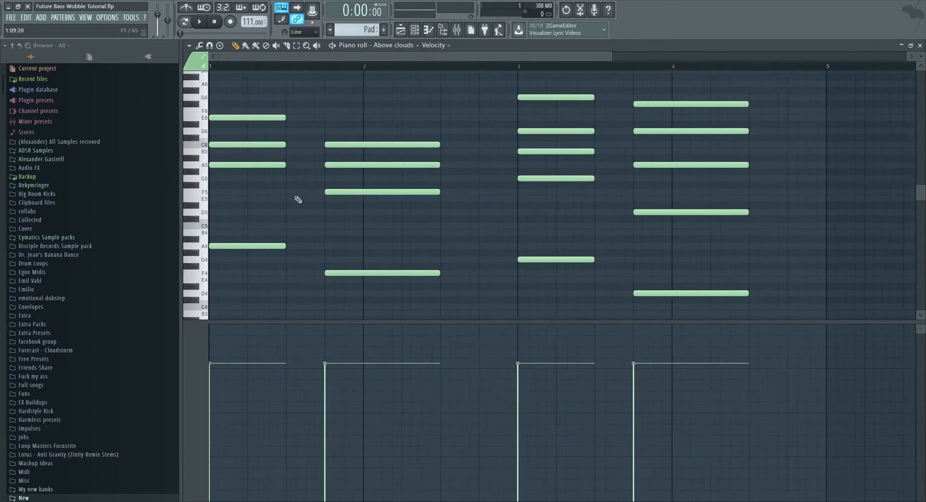
{"action": "left_click", "coordinate": [206, 146]}
{"action": "left_click", "coordinate": [207, 225]}
{"action": "key", "text": "F5"}
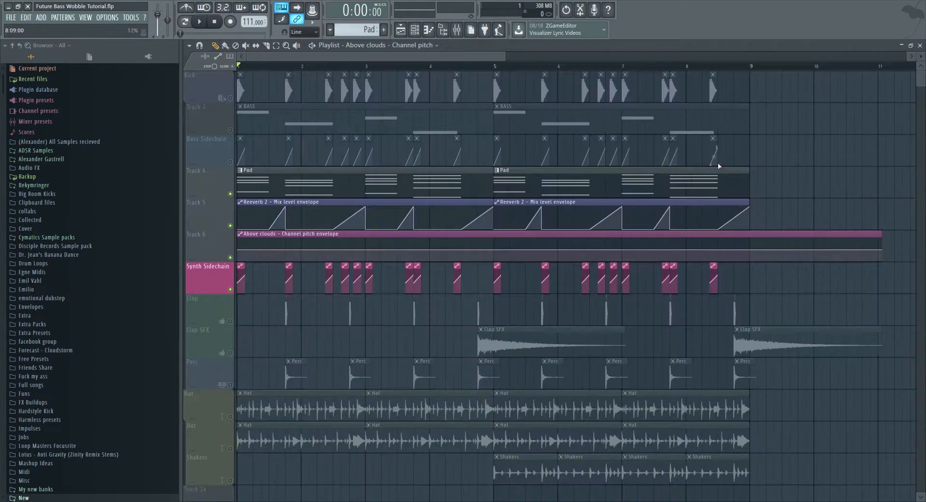
- Draw a curved pitch rise from minimum at the start of bar 1 to normal pitch at 1:05:00, and play it
{"action": "scroll", "coordinate": [241, 253], "scroll_direction": "up", "scroll_amount": 5}
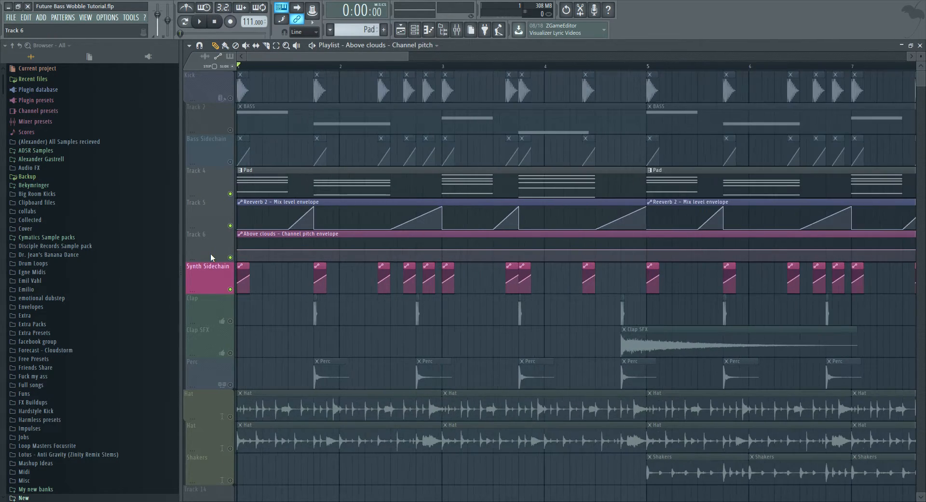
{"action": "scroll", "coordinate": [241, 253], "scroll_direction": "up", "scroll_amount": 4}
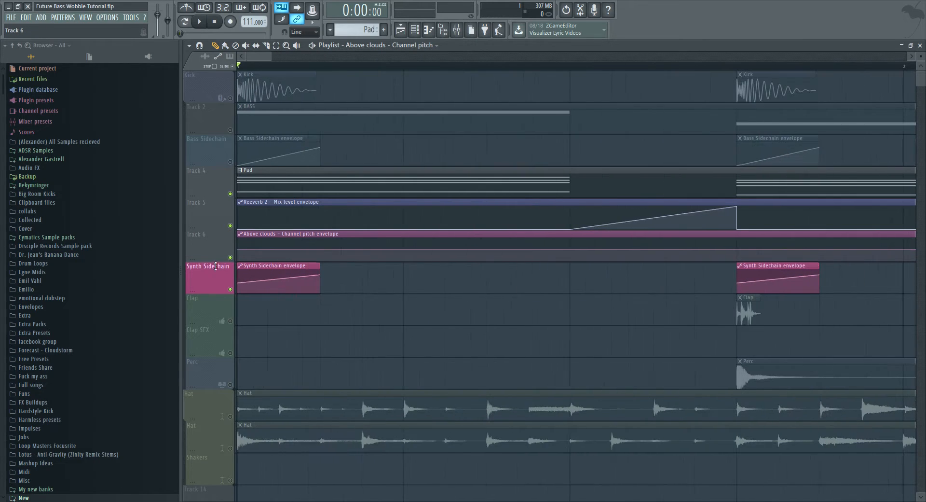
{"action": "right_click", "coordinate": [403, 250]}
{"action": "right_click", "coordinate": [320, 250]}
{"action": "left_click_drag", "start_coordinate": [242, 250], "coordinate": [239, 259]}
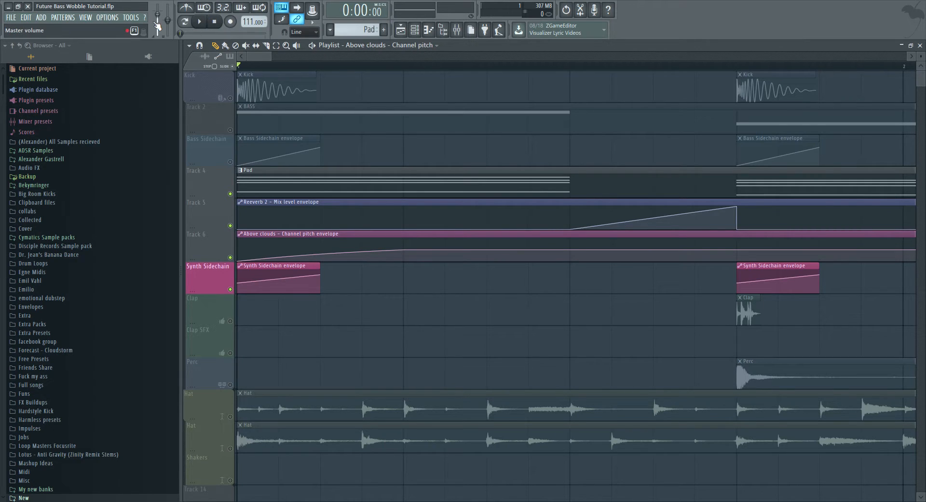
{"action": "key", "text": "space"}
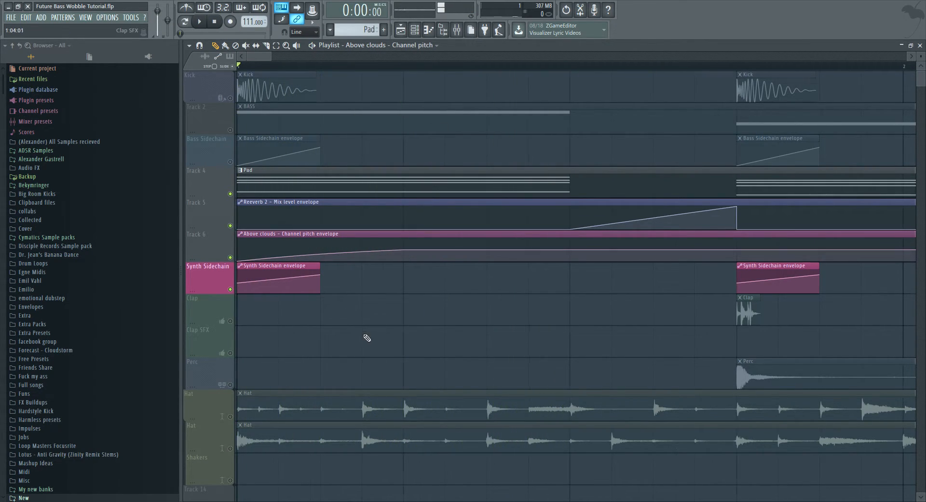
- Drop the channel pitch to minimum at the second chord, 1:13:00, and let it rise back to normal by 2:01:00
{"action": "scroll", "coordinate": [320, 287], "scroll_direction": "down", "scroll_amount": 3}
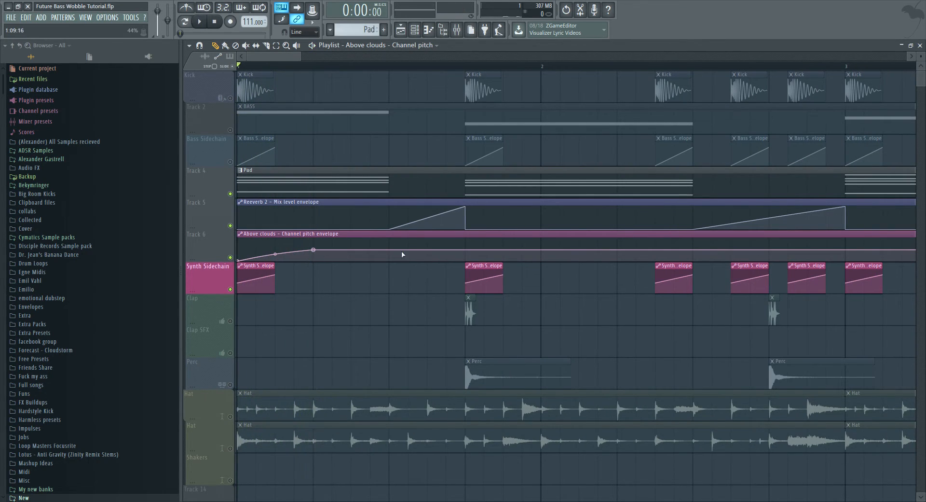
{"action": "right_click", "coordinate": [467, 251]}
{"action": "right_click", "coordinate": [472, 257]}
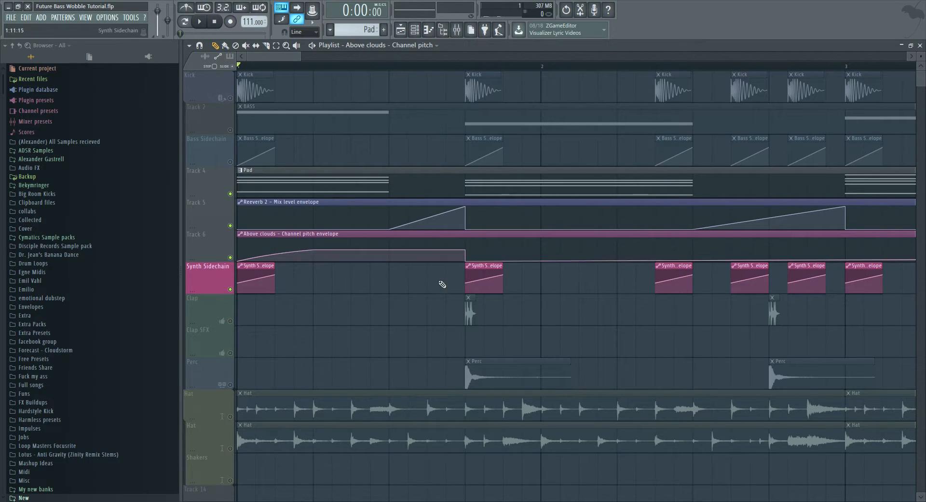
{"action": "right_click", "coordinate": [541, 250]}
{"action": "scroll", "coordinate": [289, 335], "scroll_direction": "down", "scroll_amount": 3}
{"action": "scroll", "coordinate": [174, 327], "scroll_direction": "down", "scroll_amount": 3}
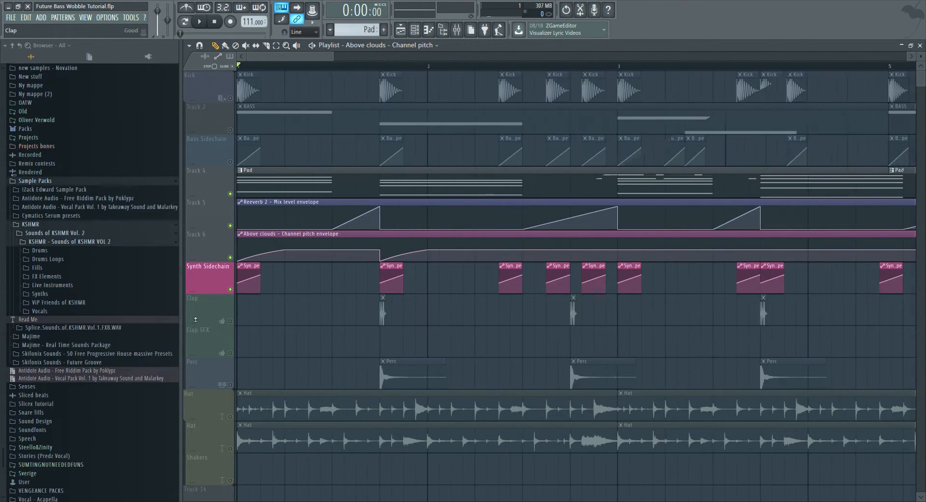
- Drop the channel pitch to minimum at the third chord, 3:01:00, and let it rise back to normal by 3:09:00
{"action": "scroll", "coordinate": [251, 308], "scroll_direction": "down", "scroll_amount": 1}
{"action": "scroll", "coordinate": [541, 267], "scroll_direction": "up", "scroll_amount": 3}
{"action": "right_click", "coordinate": [514, 250]}
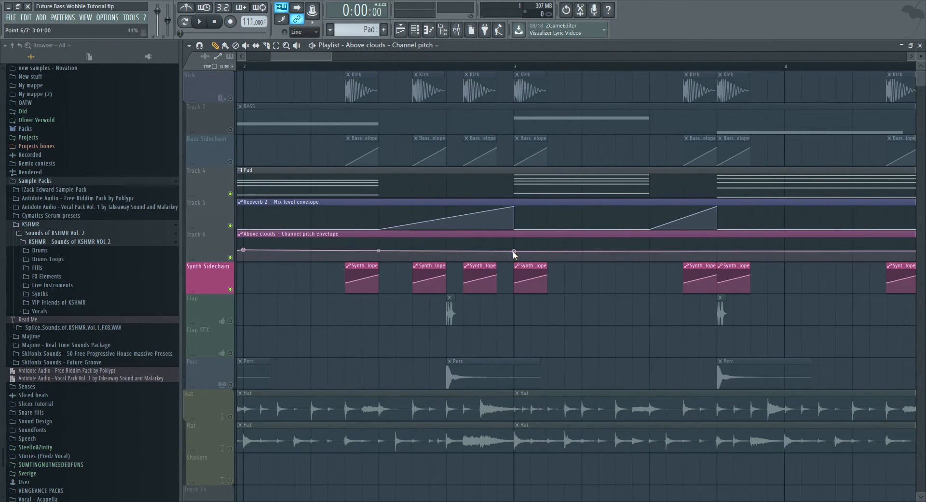
{"action": "right_click", "coordinate": [549, 261]}
{"action": "scroll", "coordinate": [556, 292], "scroll_direction": "down", "scroll_amount": 2}
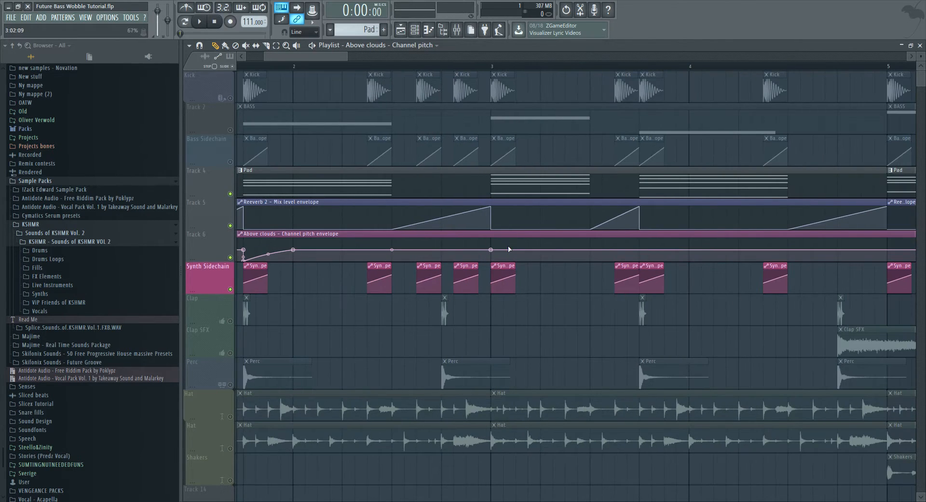
{"action": "right_click", "coordinate": [591, 249]}
- Raise the channel pitch above normal at the fourth chord, 3:13:00, and curve it back down to normal by 4:01:00
{"action": "right_click", "coordinate": [639, 251]}
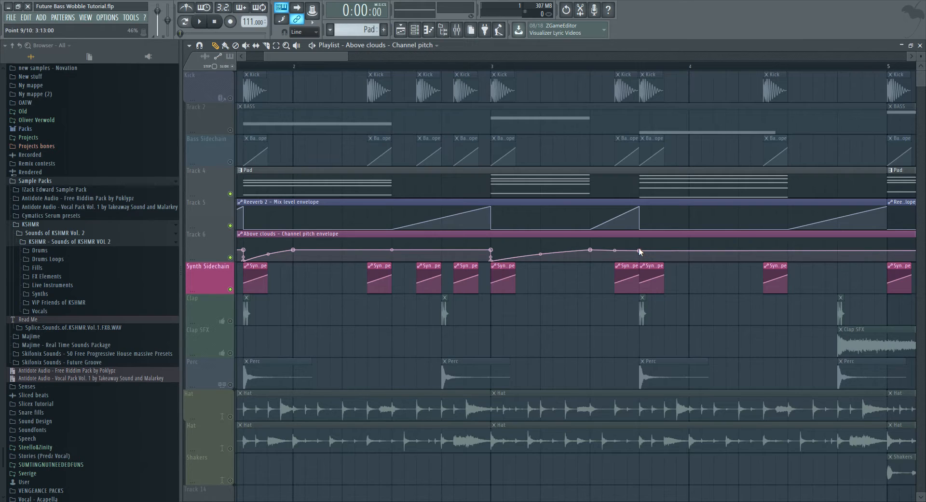
{"action": "left_click_drag", "start_coordinate": [645, 248], "coordinate": [644, 248]}
{"action": "right_click", "coordinate": [644, 244]}
{"action": "key", "text": "ctrl+z"}
{"action": "right_click", "coordinate": [642, 243]}
{"action": "right_click", "coordinate": [690, 246]}
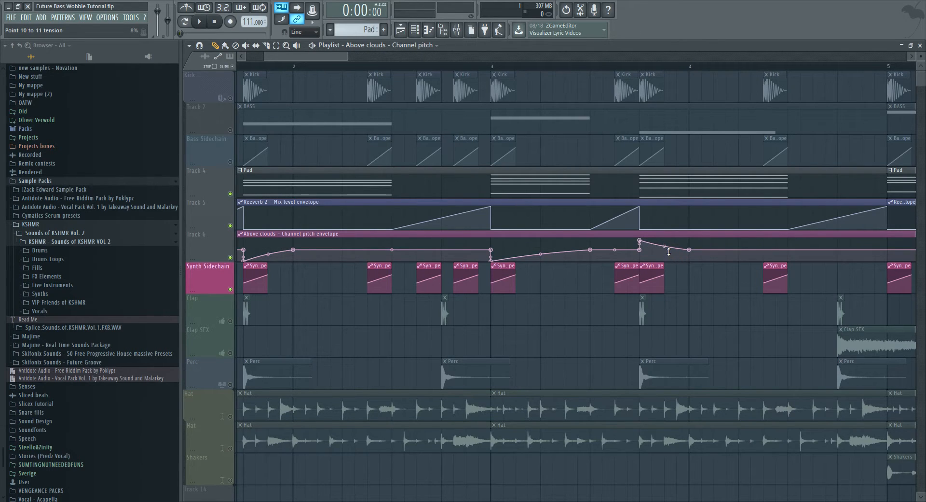
{"action": "scroll", "coordinate": [563, 97], "scroll_direction": "down", "scroll_amount": 3}
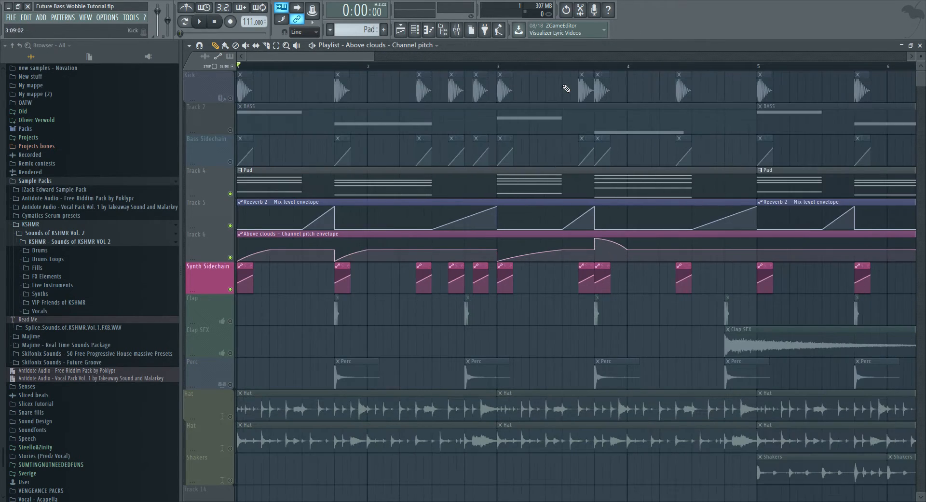
- Play the pad and sharpen the curve tension of the pitch slides starting at 1:13:00, 3:01:00 and 3:13:00
{"action": "key", "text": "space"}
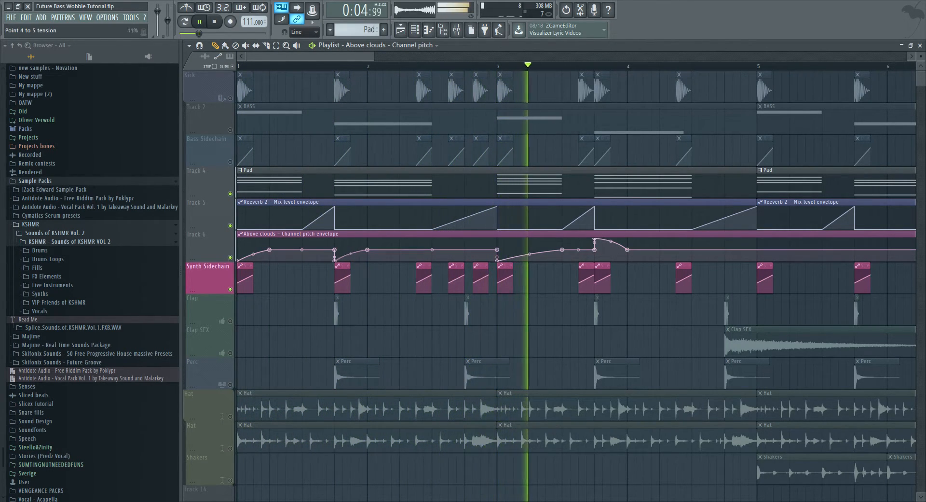
{"action": "key", "text": "space"}
{"action": "left_click_drag", "start_coordinate": [531, 258], "coordinate": [530, 243]}
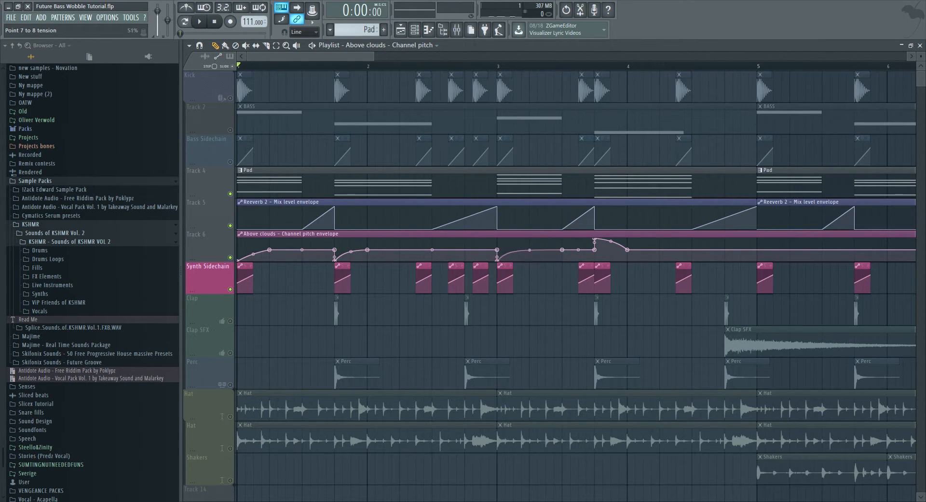
{"action": "key", "text": "space"}
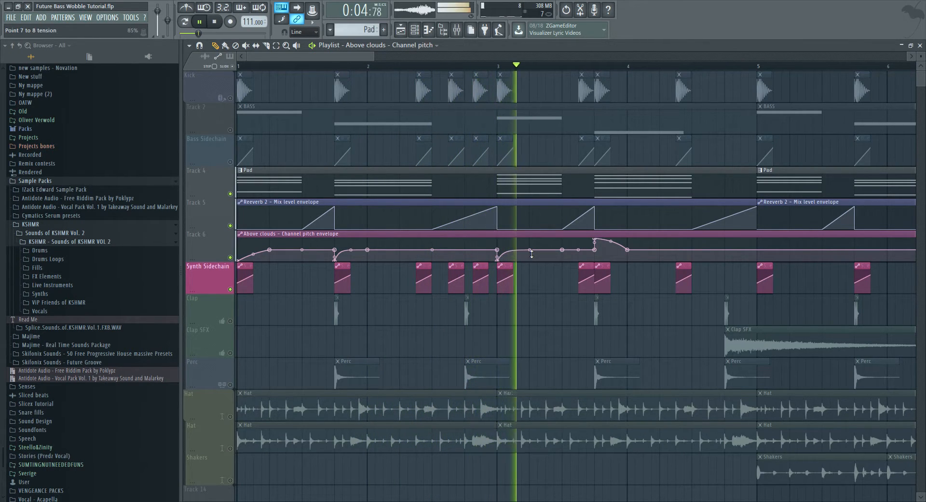
{"action": "left_click_drag", "start_coordinate": [611, 241], "coordinate": [612, 252]}
- Play the song from 3:11:00 to hear the falling pitch slide on the fourth chord
{"action": "key", "text": "space"}
{"action": "left_click", "coordinate": [587, 66]}
{"action": "key", "text": "space"}
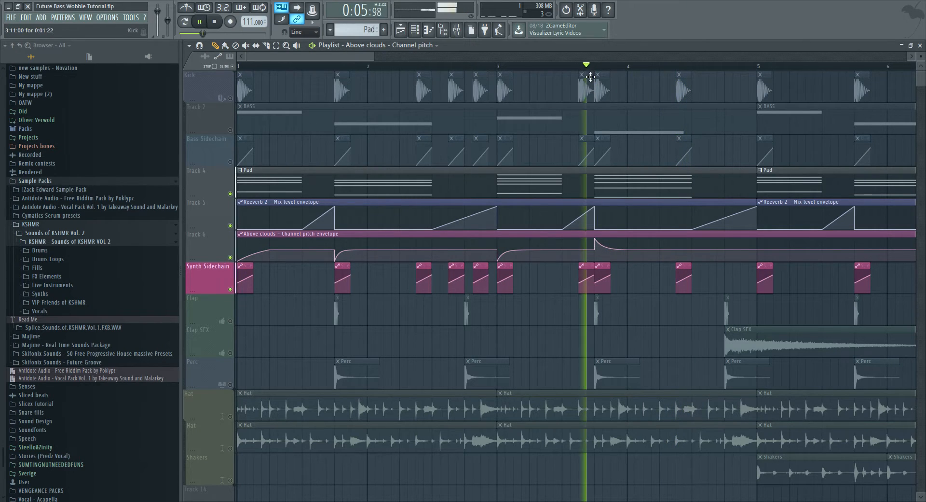
{"action": "key", "text": "space"}
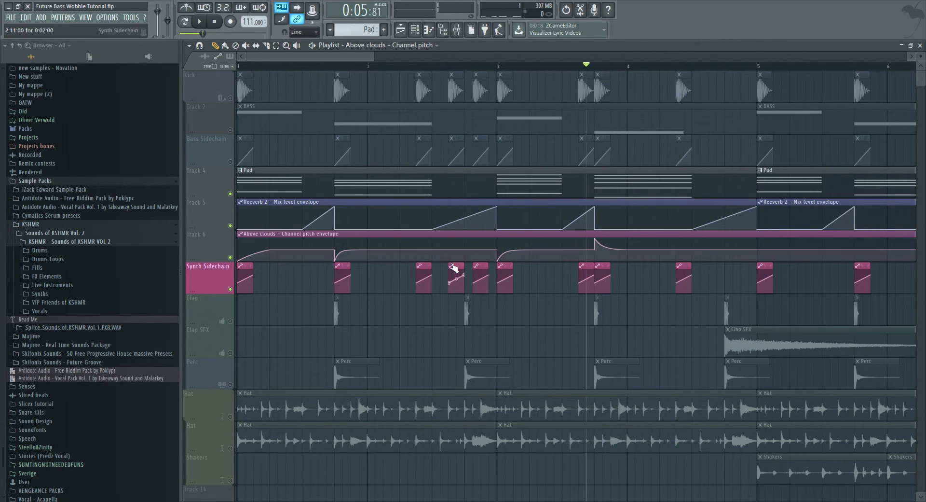
- Lower the raised pitch point at 3:13:00 to minimum so the fourth chord slides up to normal pitch
{"action": "scroll", "coordinate": [494, 281], "scroll_direction": "down", "scroll_amount": 2}
{"action": "mouse_move", "coordinate": [488, 248]}
{"action": "scroll", "coordinate": [487, 207], "scroll_direction": "down", "scroll_amount": 1}
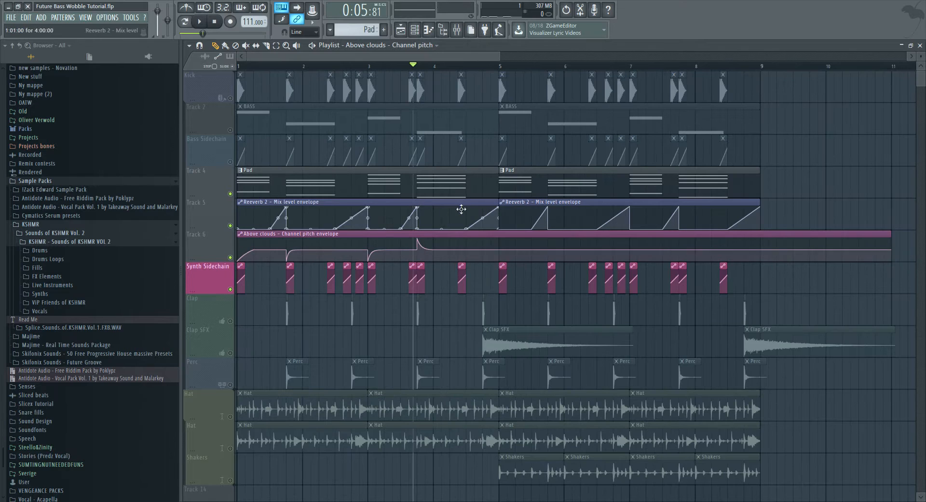
{"action": "right_click", "coordinate": [424, 243]}
{"action": "key", "text": "ctrl+z"}
{"action": "left_click_drag", "start_coordinate": [418, 239], "coordinate": [420, 275]}
{"action": "key", "text": "space"}
{"action": "key", "text": "space"}
- Add a channel pitch drop to minimum at 4:07:00 with a curved rise back to normal at 4:09:00
{"action": "scroll", "coordinate": [431, 257], "scroll_direction": "down", "scroll_amount": 1}
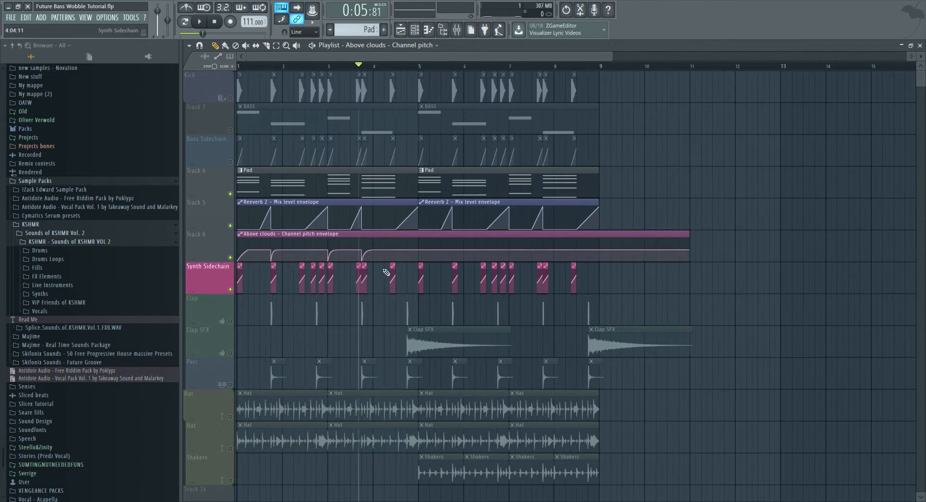
{"action": "scroll", "coordinate": [414, 251], "scroll_direction": "up", "scroll_amount": 4}
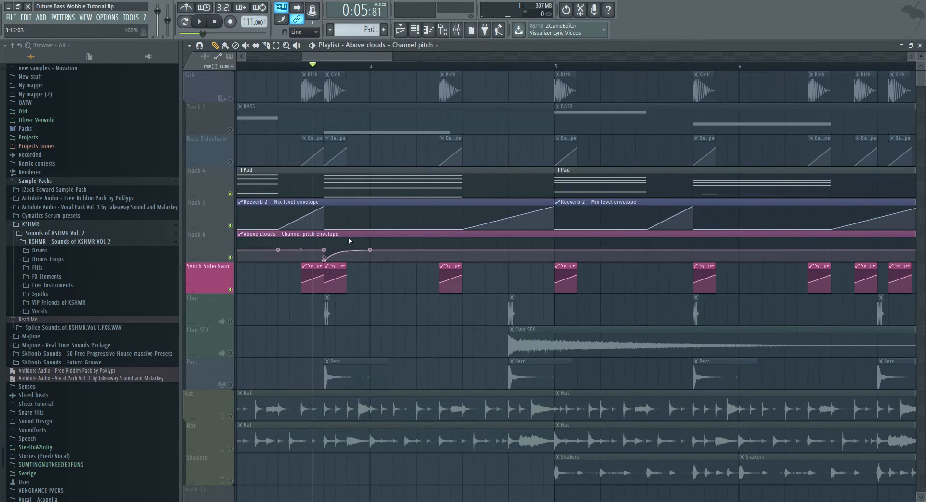
{"action": "scroll", "coordinate": [360, 233], "scroll_direction": "up", "scroll_amount": 1}
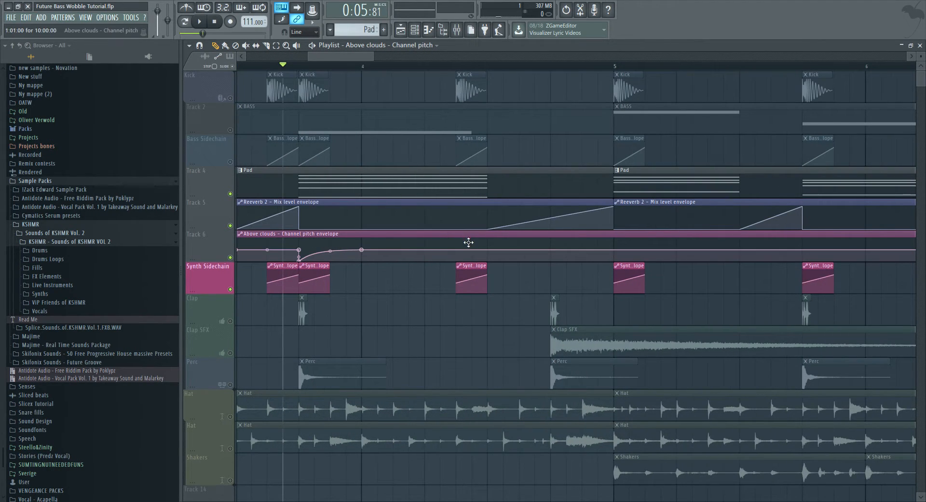
{"action": "left_click", "coordinate": [456, 260]}
{"action": "left_click", "coordinate": [487, 250]}
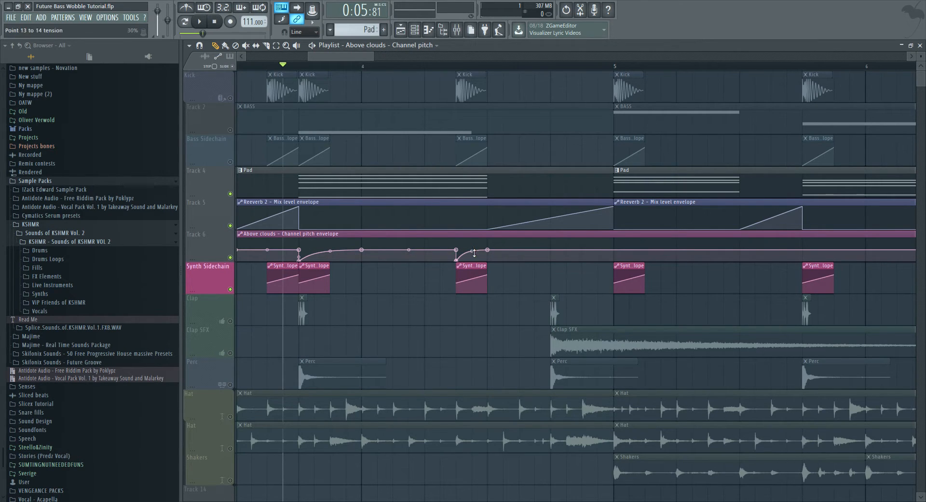
{"action": "scroll", "coordinate": [471, 259], "scroll_direction": "down", "scroll_amount": 5}
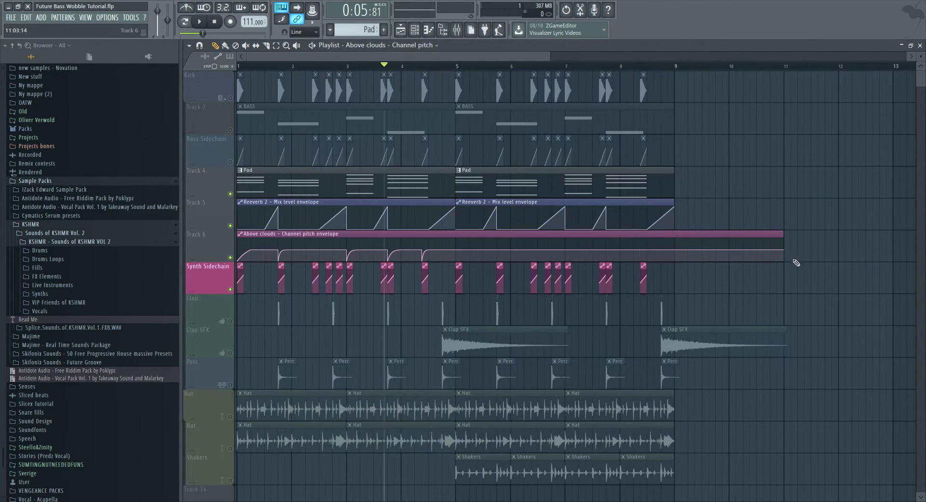
- Trim the Channel pitch envelope clip to end at bar 5 and place a copy from bar 5 to bar 9
{"action": "scroll", "coordinate": [429, 251], "scroll_direction": "up", "scroll_amount": 3}
{"action": "left_click_drag", "start_coordinate": [784, 250], "coordinate": [497, 246]}
{"action": "left_click", "coordinate": [439, 242]}
{"action": "right_click", "coordinate": [449, 236]}
{"action": "scroll", "coordinate": [485, 248], "scroll_direction": "up", "scroll_amount": 2}
{"action": "right_click", "coordinate": [497, 245]}
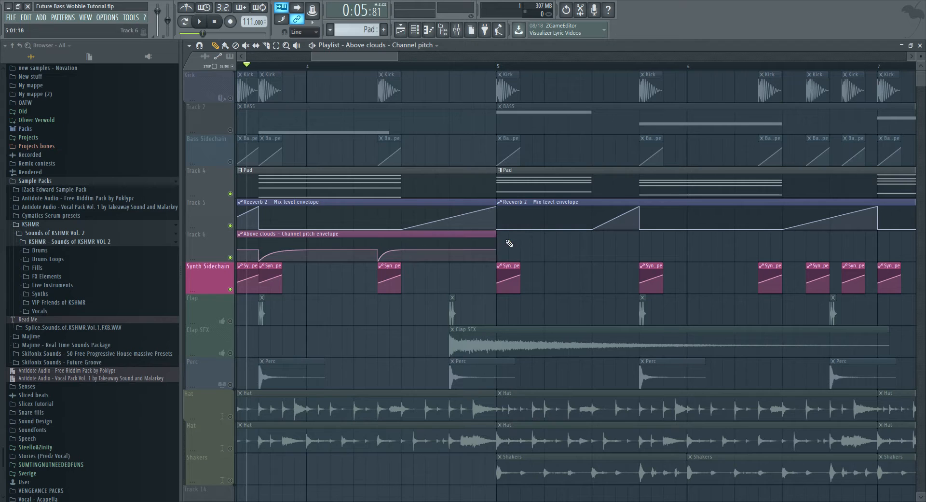
{"action": "left_click", "coordinate": [501, 254]}
{"action": "scroll", "coordinate": [472, 263], "scroll_direction": "down", "scroll_amount": 5}
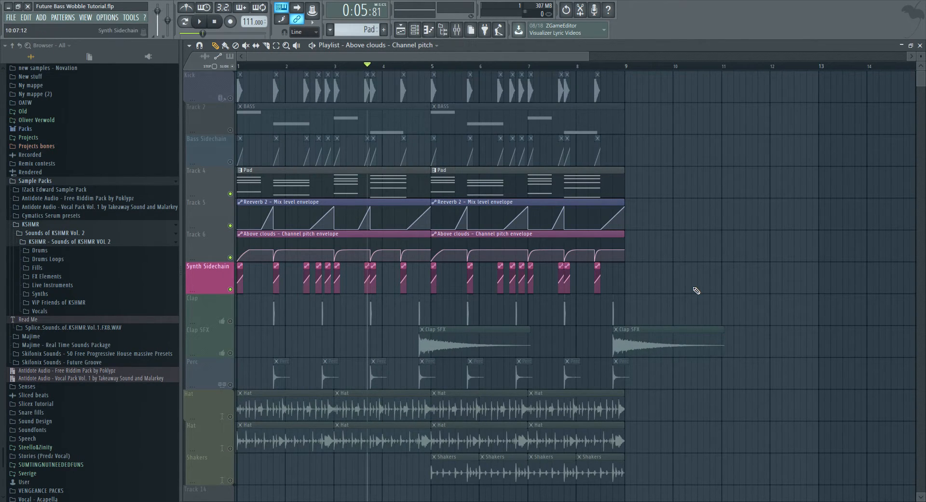
- Play the song from the start to hear the pad with its pitch slides
{"action": "scroll", "coordinate": [627, 273], "scroll_direction": "down", "scroll_amount": 3}
{"action": "scroll", "coordinate": [117, 217], "scroll_direction": "up", "scroll_amount": 10}
{"action": "scroll", "coordinate": [289, 213], "scroll_direction": "up", "scroll_amount": 5}
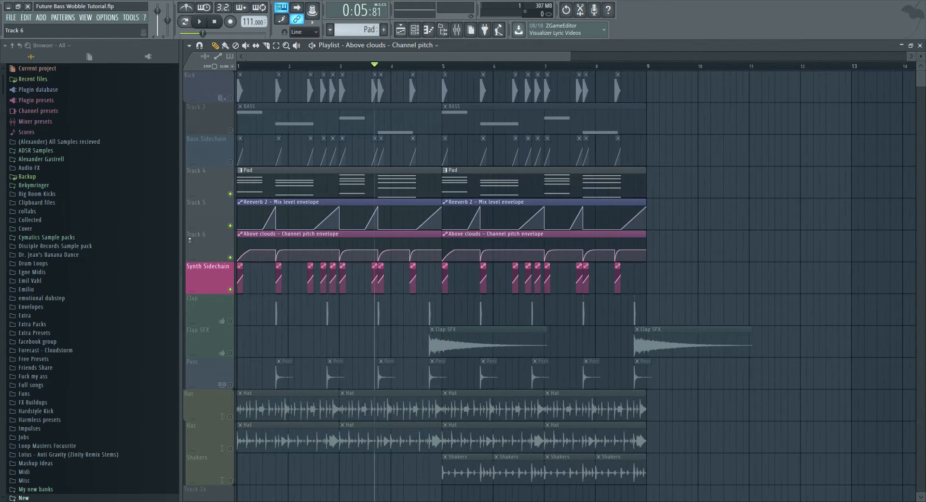
{"action": "left_click", "coordinate": [215, 22]}
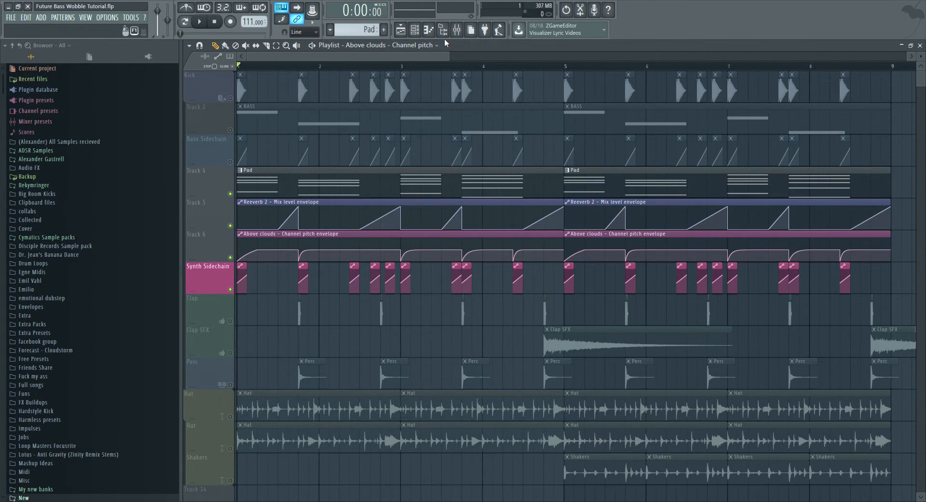
{"action": "key", "text": "space"}
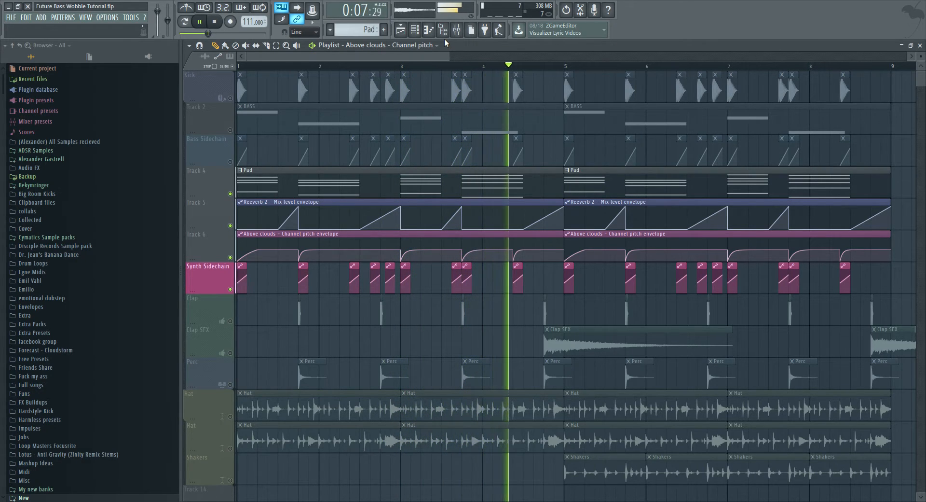
{"action": "key", "text": "space"}
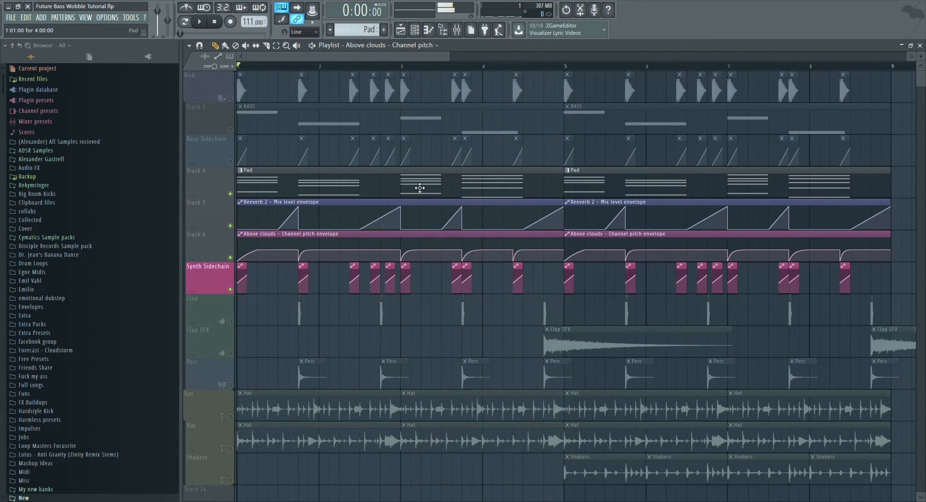
- Move Fruity Reeverb 2 to slot 5 on the Pad mixer insert and play the pad briefly
{"action": "left_click", "coordinate": [458, 30]}
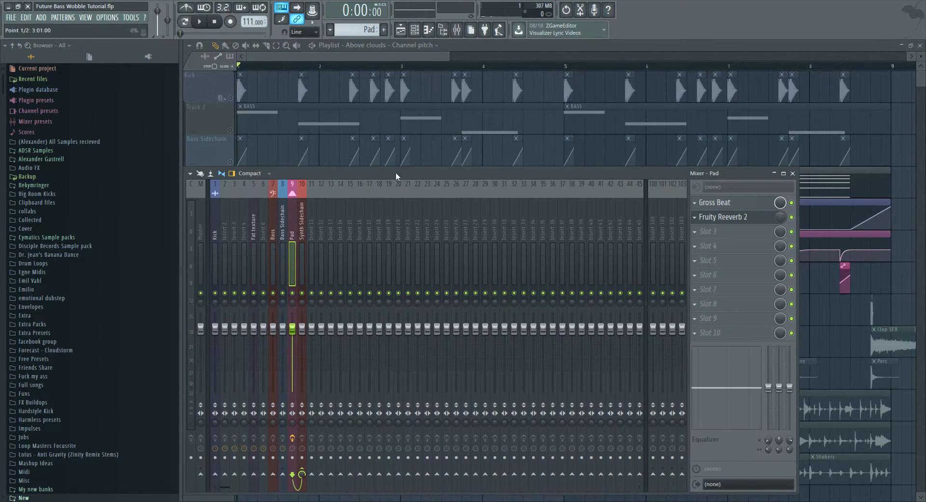
{"action": "left_click", "coordinate": [273, 234]}
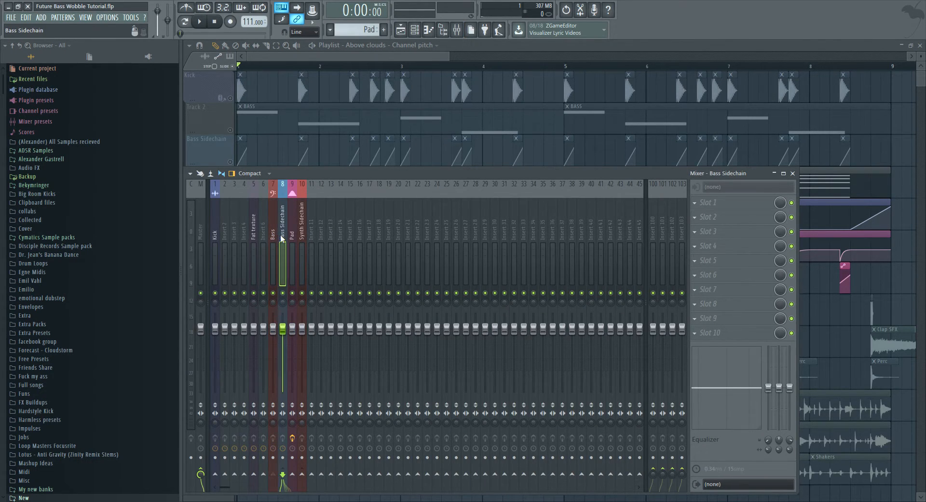
{"action": "left_click", "coordinate": [292, 236]}
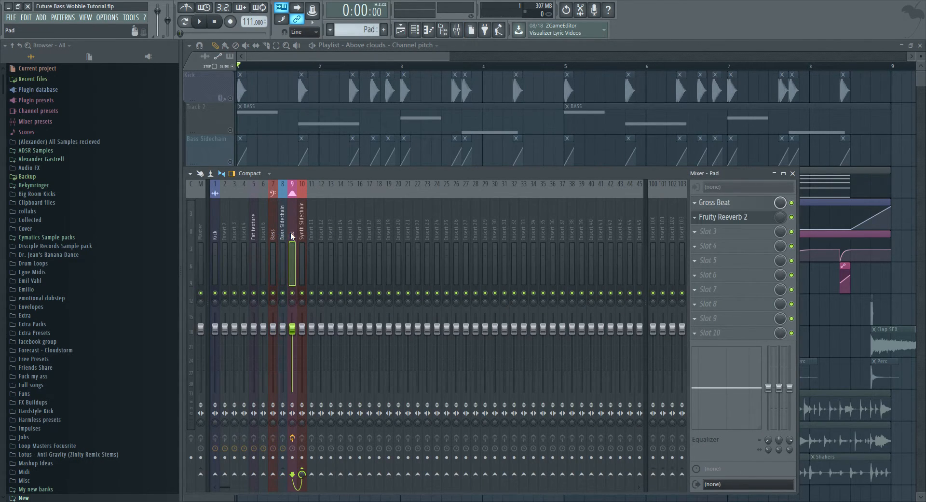
{"action": "left_click", "coordinate": [728, 203]}
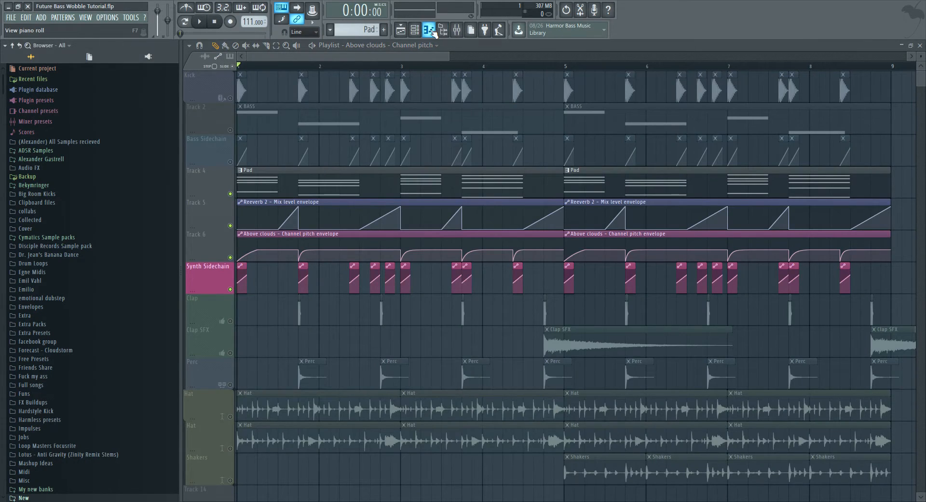
{"action": "left_click", "coordinate": [457, 29]}
{"action": "key", "text": "space"}
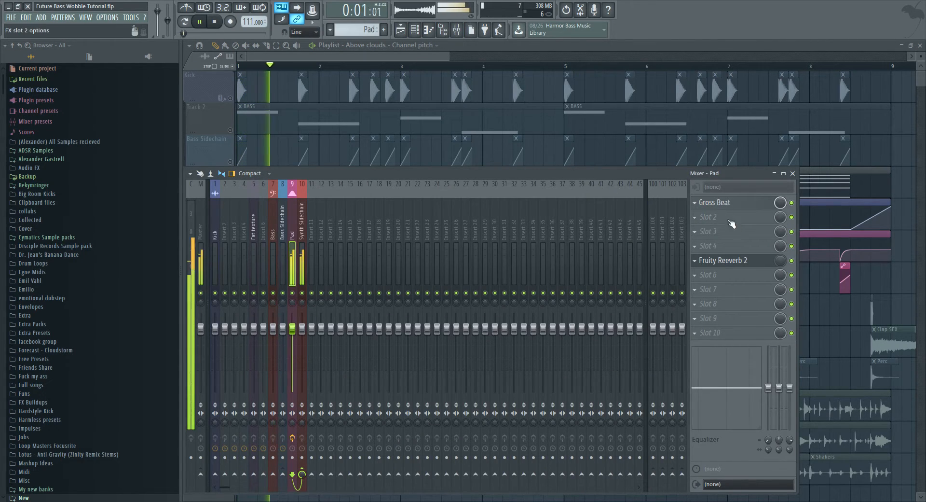
{"action": "key", "text": "space"}
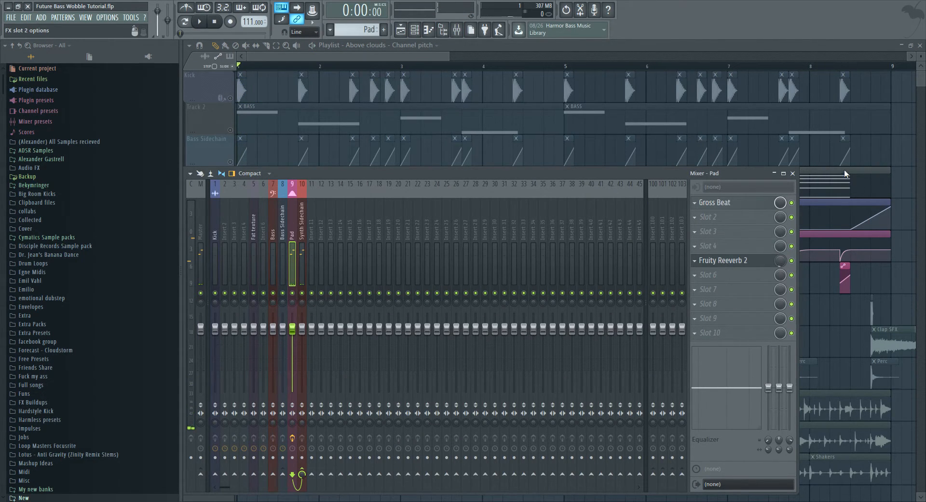
- Add a second Gross Beat with the same gate settings in slot 2 of the Pad insert and open it
{"action": "left_click", "coordinate": [743, 203]}
{"action": "left_click", "coordinate": [743, 203]}
{"action": "left_click", "coordinate": [715, 205]}
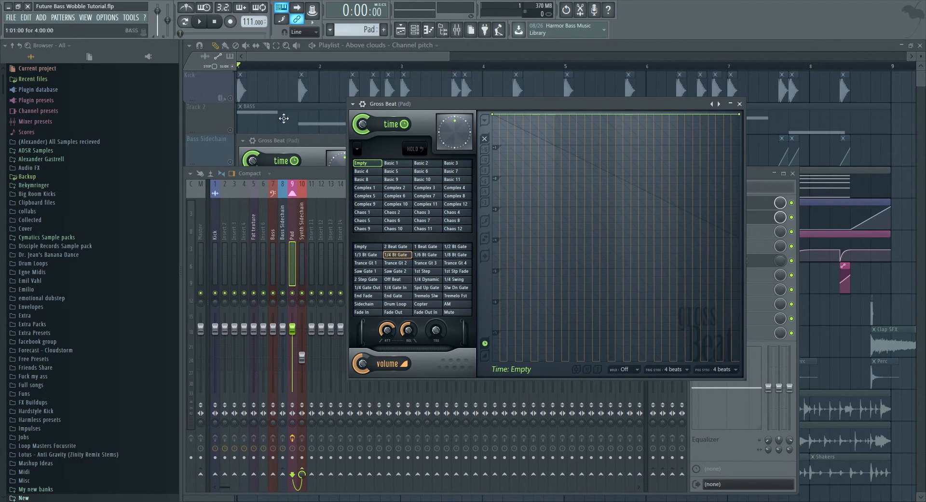
{"action": "left_click_drag", "start_coordinate": [584, 105], "coordinate": [485, 123]}
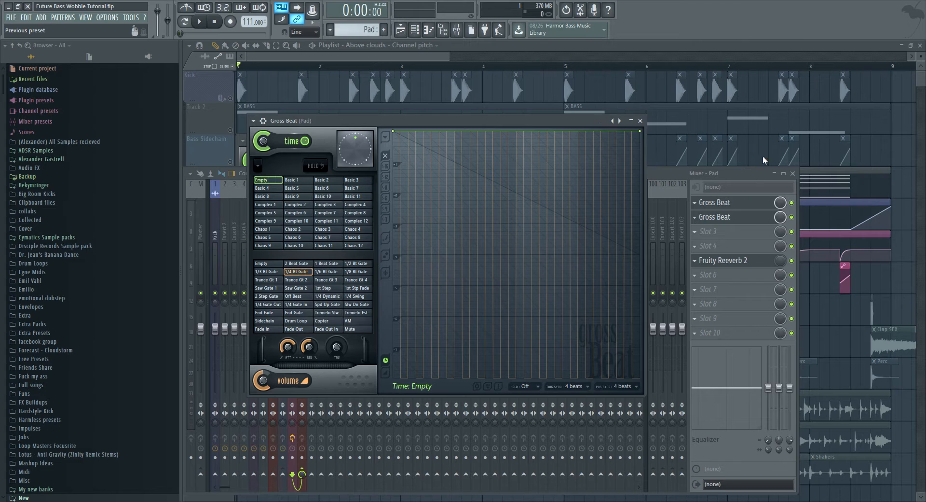
{"action": "left_click", "coordinate": [640, 120]}
{"action": "left_click", "coordinate": [739, 217]}
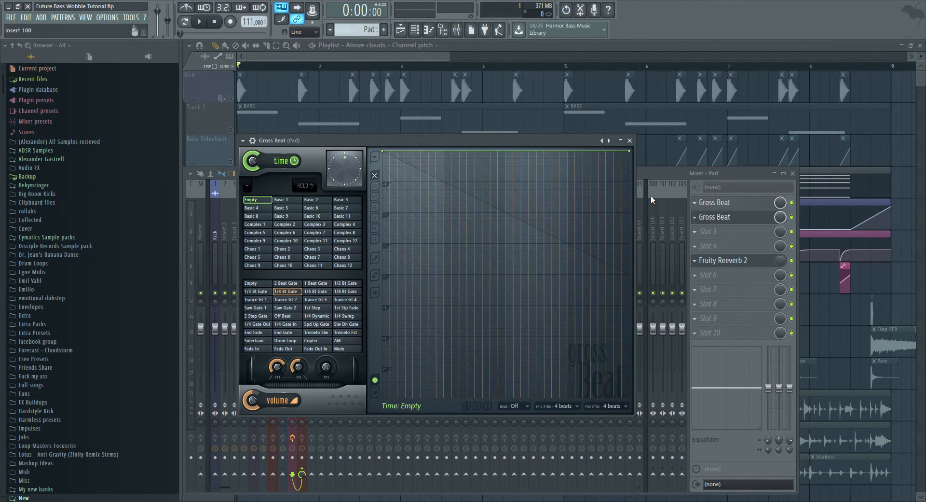
- Bypass the first Gross Beat and set the second one's volume preset to 1/3 Bt Gate
{"action": "left_click", "coordinate": [785, 201]}
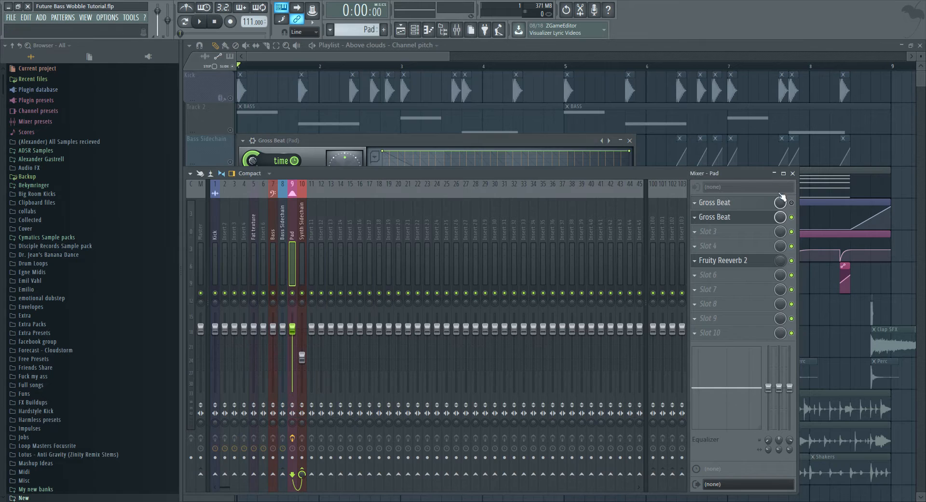
{"action": "left_click", "coordinate": [561, 141]}
{"action": "left_click", "coordinate": [716, 218]}
{"action": "left_click", "coordinate": [716, 218]}
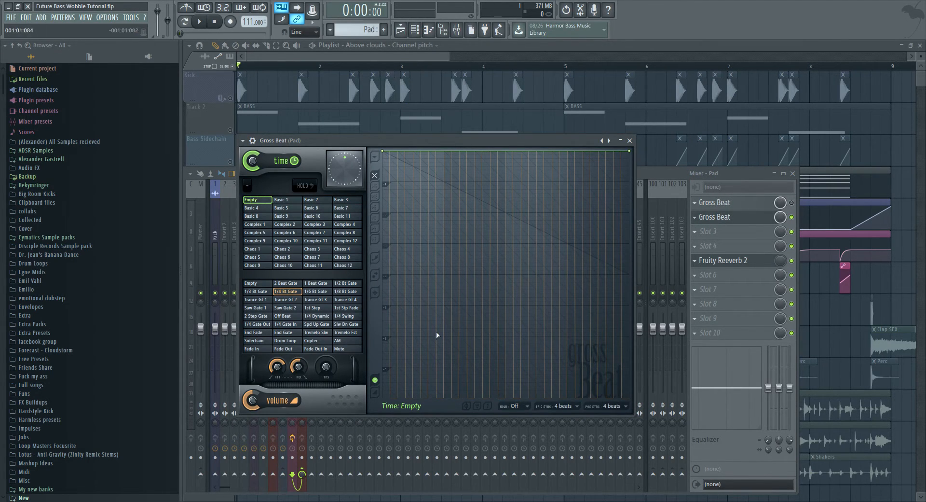
{"action": "left_click", "coordinate": [269, 293]}
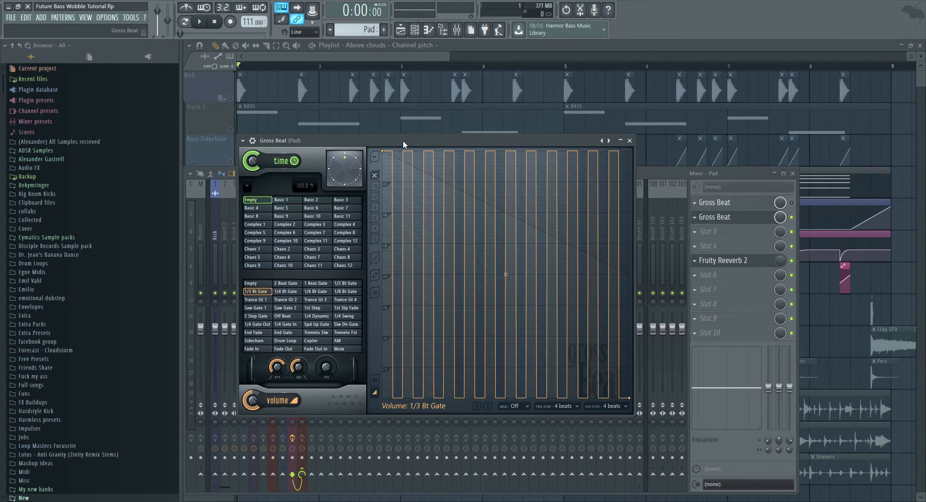
- Play the pad through the 1/3 beat gate and re-enable the first Gross Beat
{"action": "key", "text": "space"}
{"action": "key", "text": "space"}
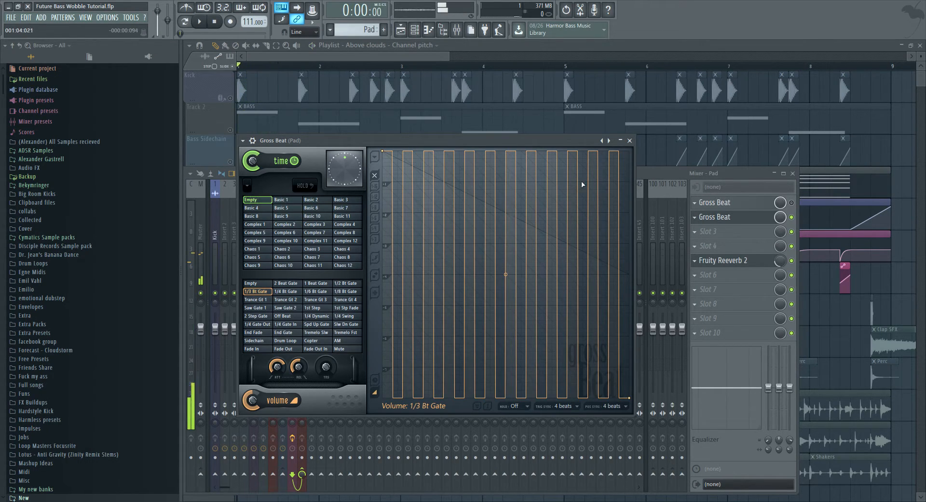
{"action": "left_click", "coordinate": [792, 202]}
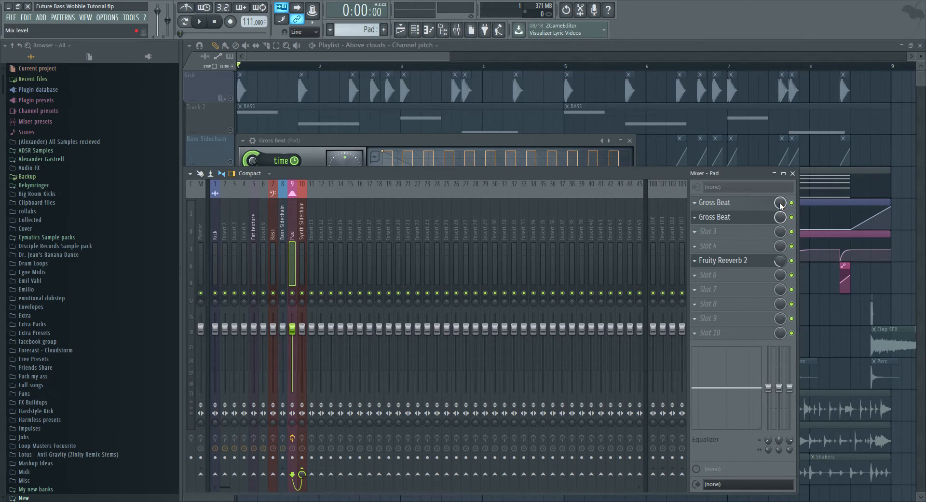
- Create an automation clip for the first Gross Beat's mix level and move its track directly below the Perc track
{"action": "key", "text": "F5"}
{"action": "scroll", "coordinate": [312, 474], "scroll_direction": "down", "scroll_amount": 3}
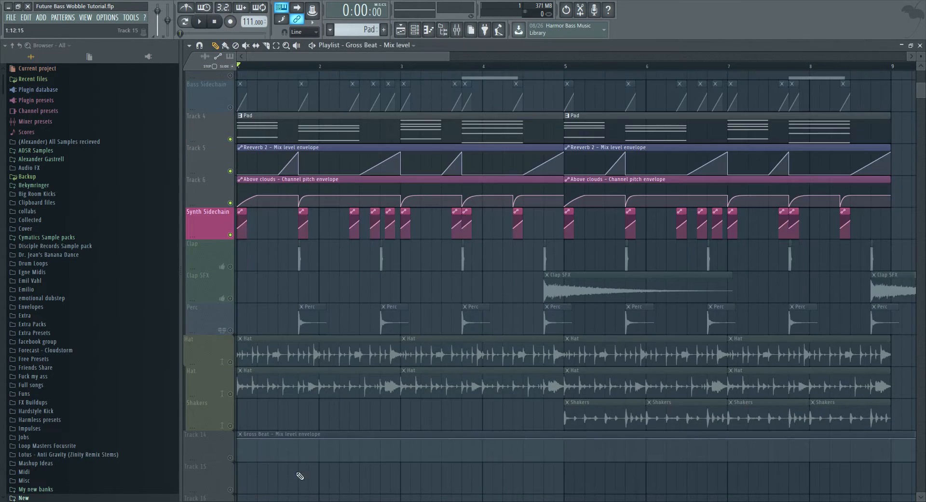
{"action": "scroll", "coordinate": [216, 86], "scroll_direction": "up", "scroll_amount": 5}
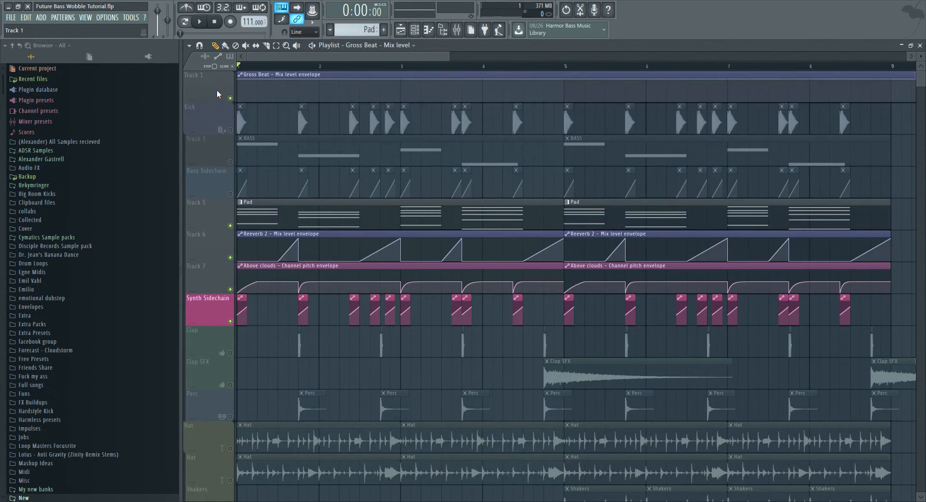
{"action": "scroll", "coordinate": [216, 87], "scroll_direction": "down", "scroll_amount": 3}
{"action": "scroll", "coordinate": [216, 144], "scroll_direction": "down", "scroll_amount": 1}
{"action": "scroll", "coordinate": [215, 192], "scroll_direction": "up", "scroll_amount": 4}
{"action": "left_click_drag", "start_coordinate": [196, 90], "coordinate": [196, 409]}
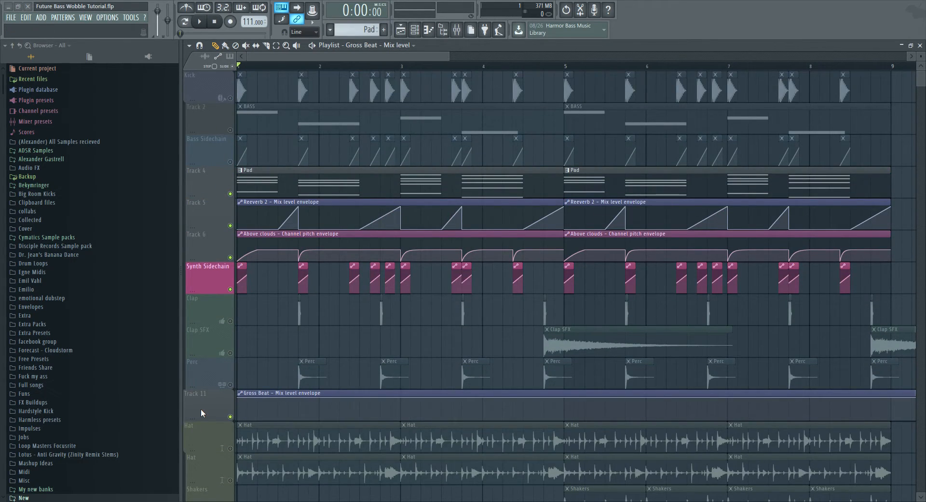
- Rename the Gross Beat automation track as Future Wobble Rythm
{"action": "type", "text": "RYHTM"}
{"action": "key", "text": "Return"}
{"action": "middle_click", "coordinate": [200, 413]}
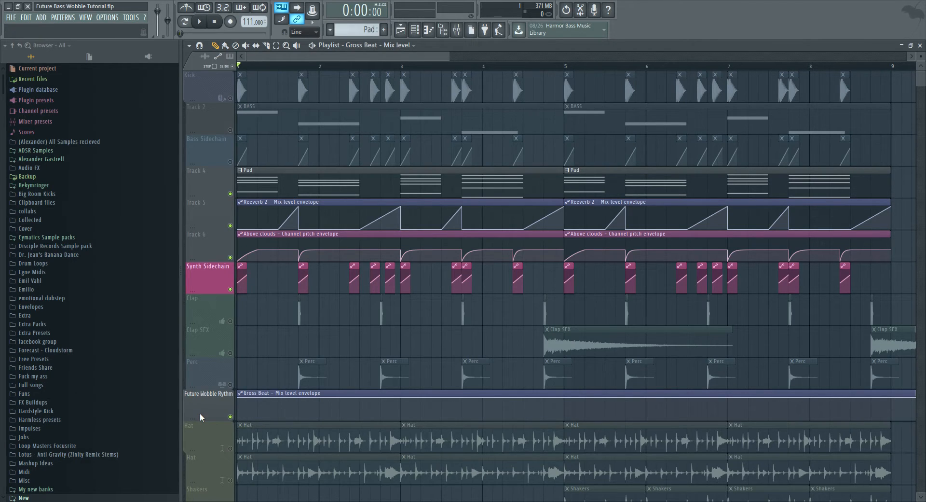
- Turn the second Gross Beat's mix level down to minimum on the Pad insert and play the pad briefly
{"action": "left_click", "coordinate": [456, 29]}
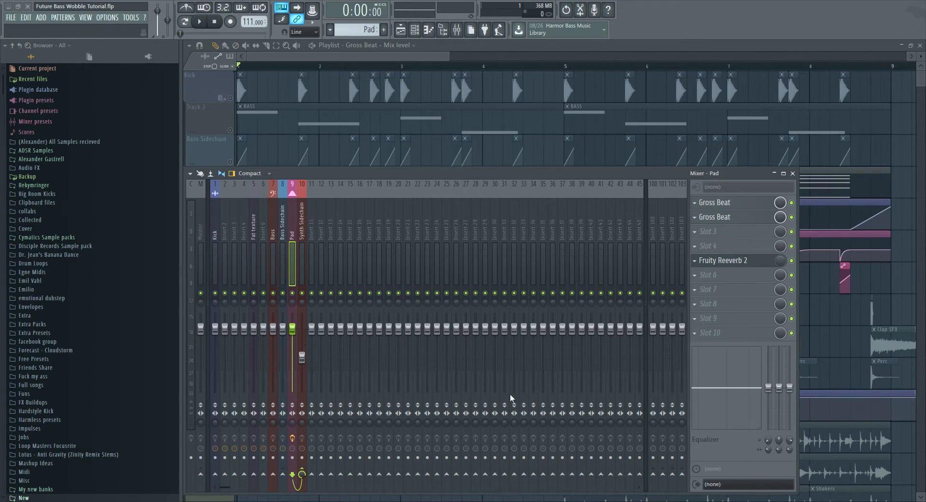
{"action": "key", "text": "space"}
{"action": "key", "text": "space"}
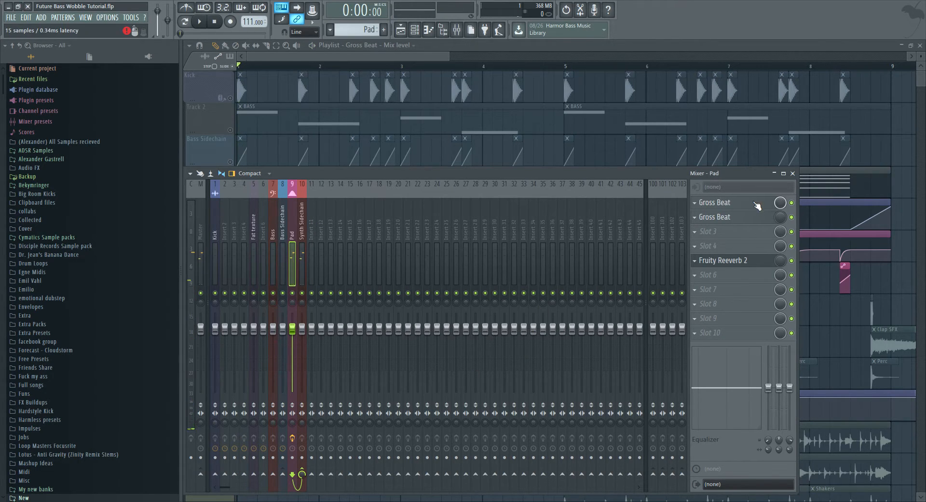
- Drop the Gross Beat mix level envelope to minimum between 1:05:00 and 1:09:00, returning it to full at 1:09:00
{"action": "left_click", "coordinate": [793, 173]}
{"action": "scroll", "coordinate": [345, 354], "scroll_direction": "up", "scroll_amount": 1}
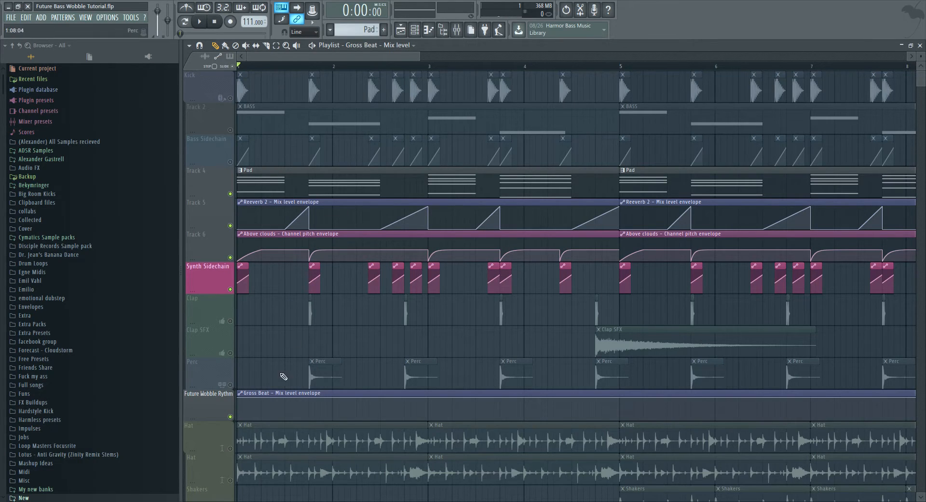
{"action": "left_click_drag", "start_coordinate": [261, 397], "coordinate": [256, 430]}
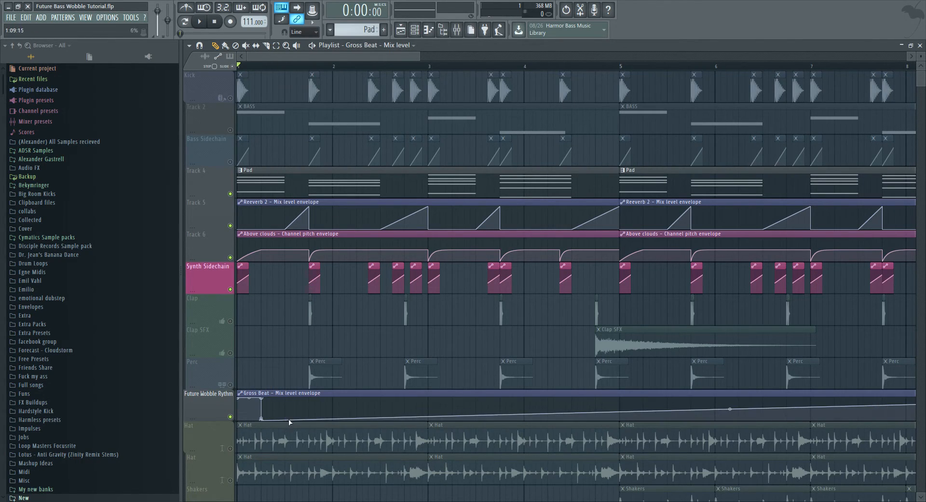
- Play the pad through the gate dropout and review the two Gross Beat slots on the Pad mixer insert
{"action": "key", "text": "space"}
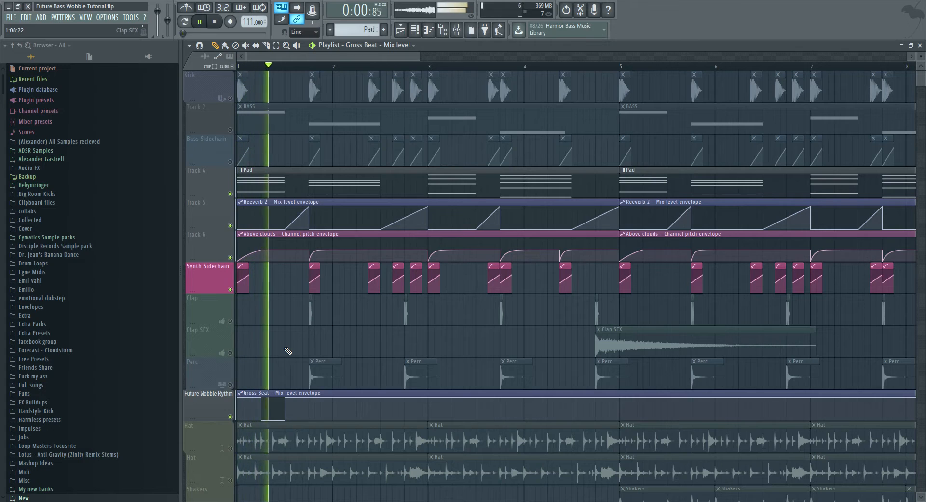
{"action": "key", "text": "space"}
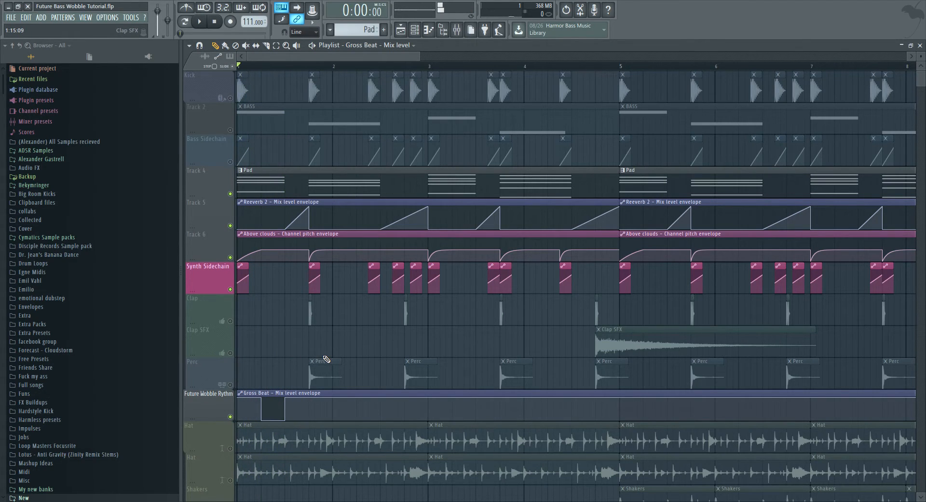
{"action": "left_click", "coordinate": [457, 33]}
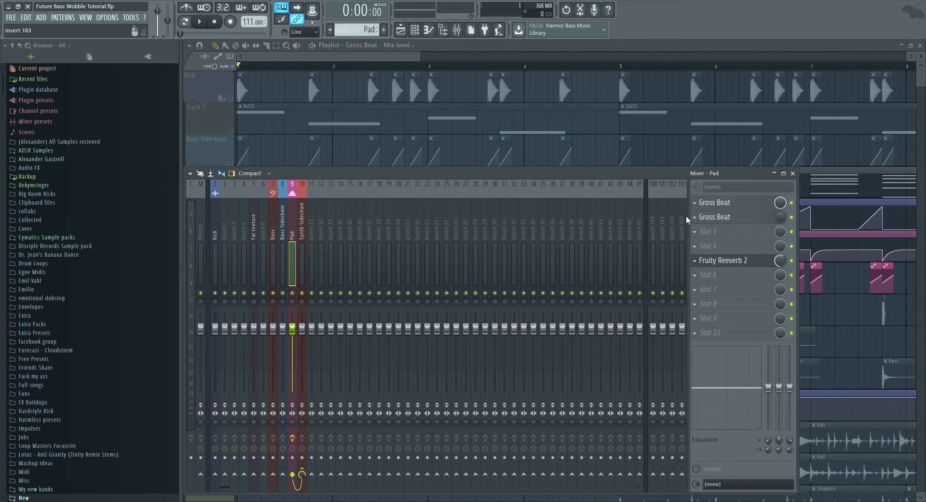
{"action": "key", "text": "F9"}
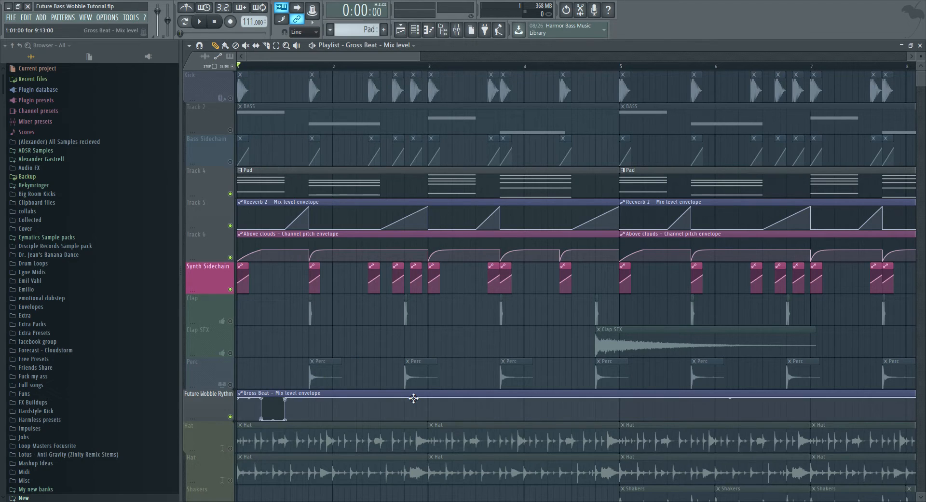
- Solo the Future Wobble Rythm track together with the pad, reverb and pitch envelope tracks, leaving the synth sidechain muted
{"action": "right_click", "coordinate": [231, 290]}
{"action": "right_click", "coordinate": [348, 320], "text": "ctrl"}
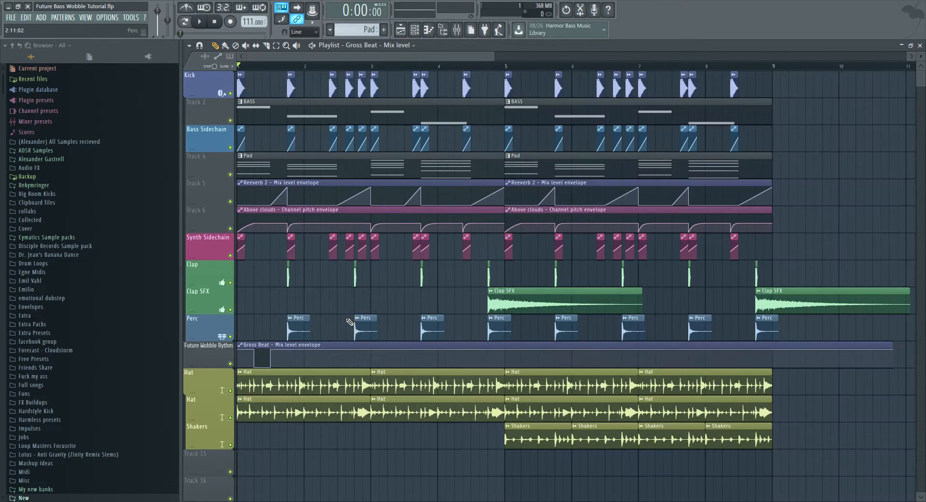
{"action": "right_click", "coordinate": [286, 219], "text": "ctrl"}
{"action": "right_click", "coordinate": [230, 364]}
{"action": "left_click", "coordinate": [230, 201]}
{"action": "left_click", "coordinate": [230, 174]}
{"action": "left_click", "coordinate": [230, 229]}
- Play the soloed pad from the start without its sidechain
{"action": "key", "text": "space"}
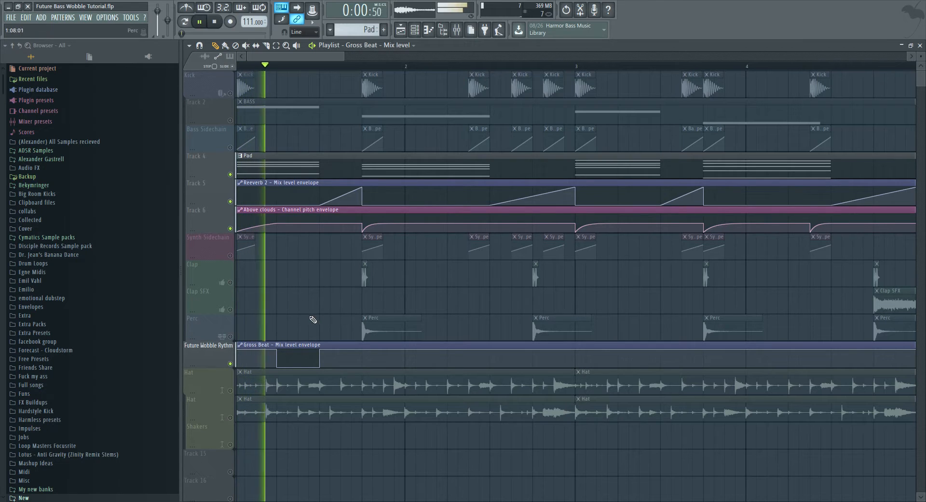
{"action": "key", "text": "space"}
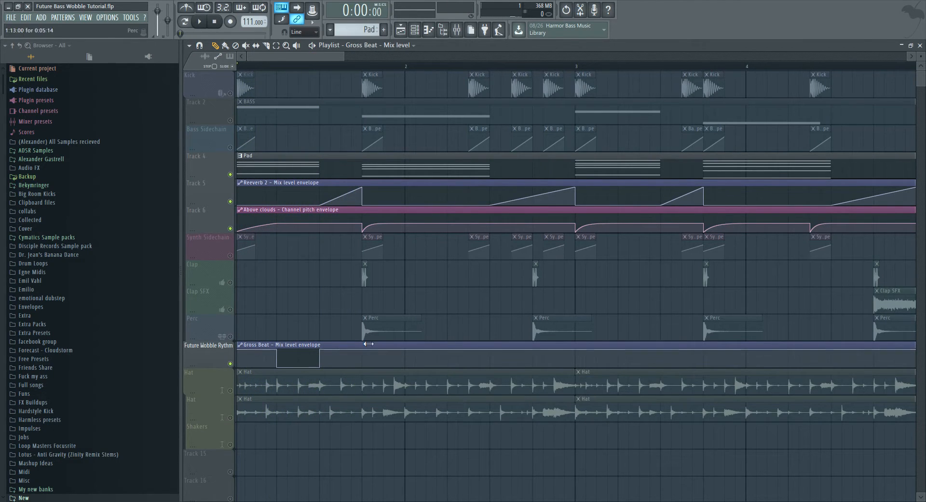
- Replay the soloed pad's gate dropout and insert an empty track below Future Wobble Rythm
{"action": "key", "text": "space"}
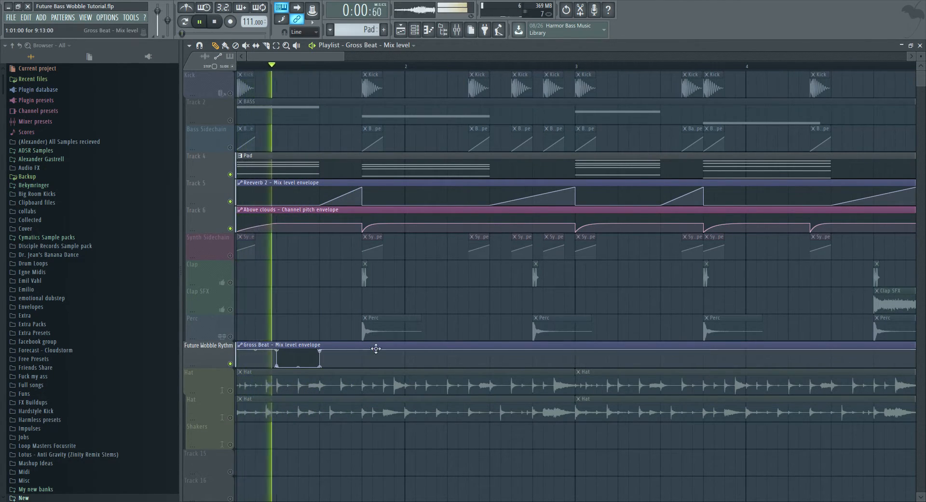
{"action": "key", "text": "space"}
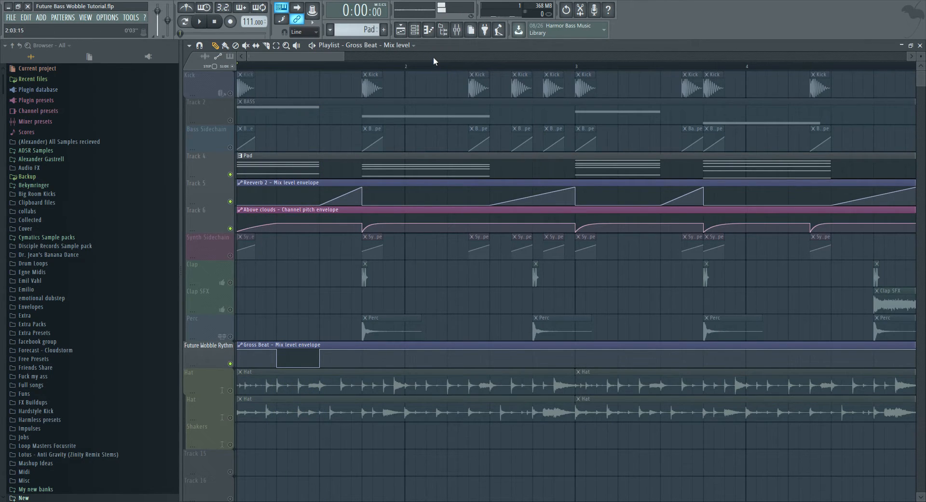
{"action": "scroll", "coordinate": [276, 430], "scroll_direction": "down", "scroll_amount": 4}
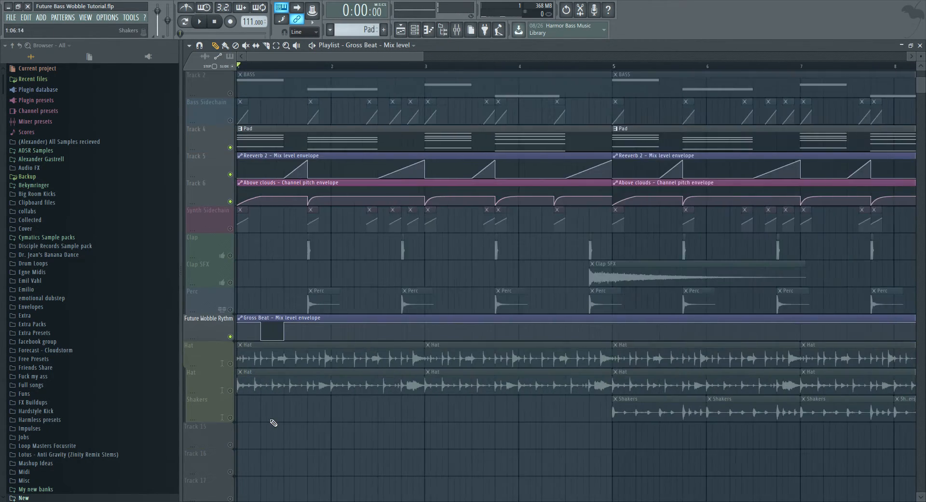
{"action": "scroll", "coordinate": [215, 432], "scroll_direction": "up", "scroll_amount": 2}
{"action": "scroll", "coordinate": [211, 330], "scroll_direction": "down", "scroll_amount": 1}
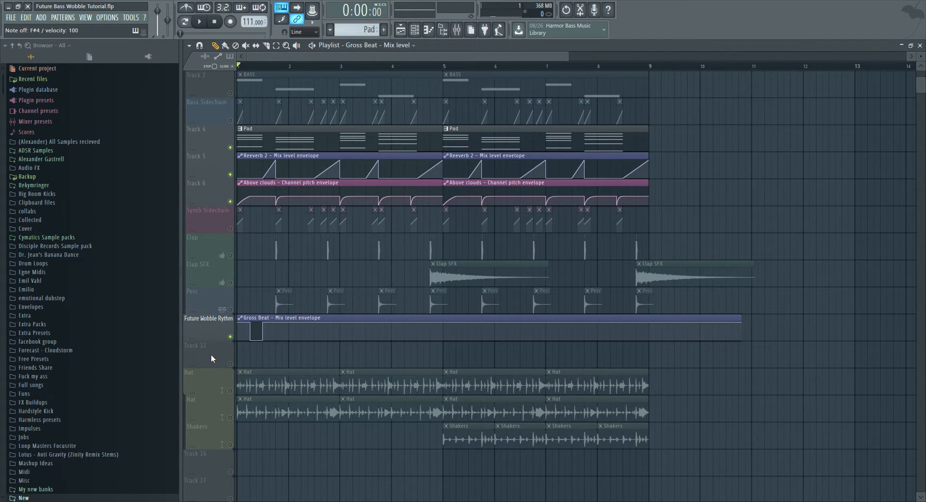
- Create an automation clip for the second Gross Beat's mix level on the Pad insert and enable its track, Track 12
{"action": "left_click", "coordinate": [457, 30]}
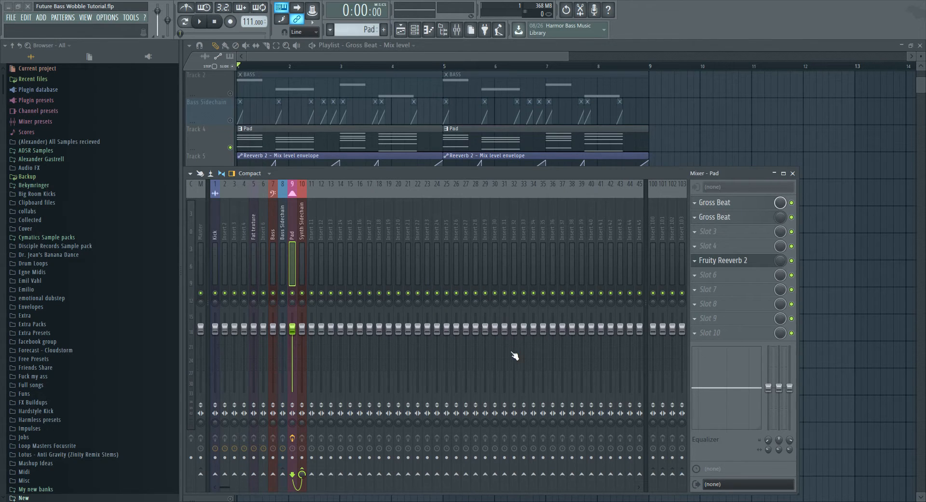
{"action": "left_click", "coordinate": [776, 222]}
{"action": "left_click", "coordinate": [777, 221]}
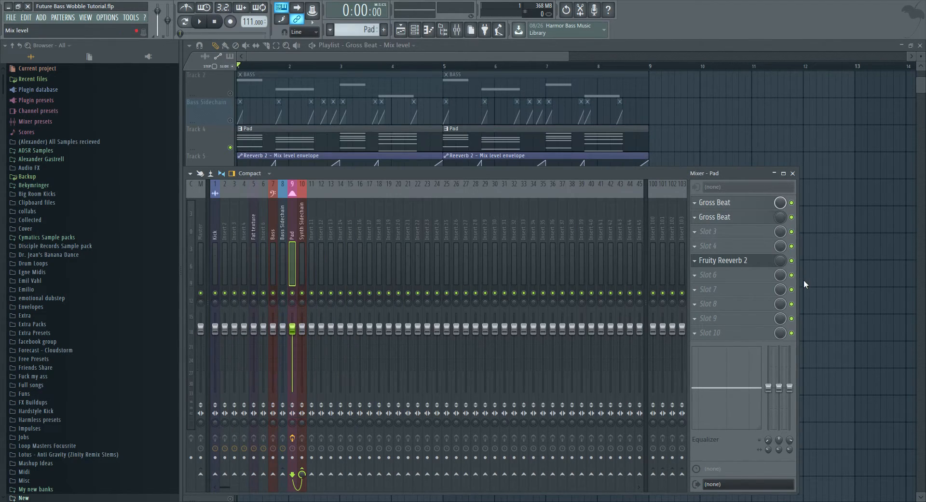
{"action": "key", "text": "F9"}
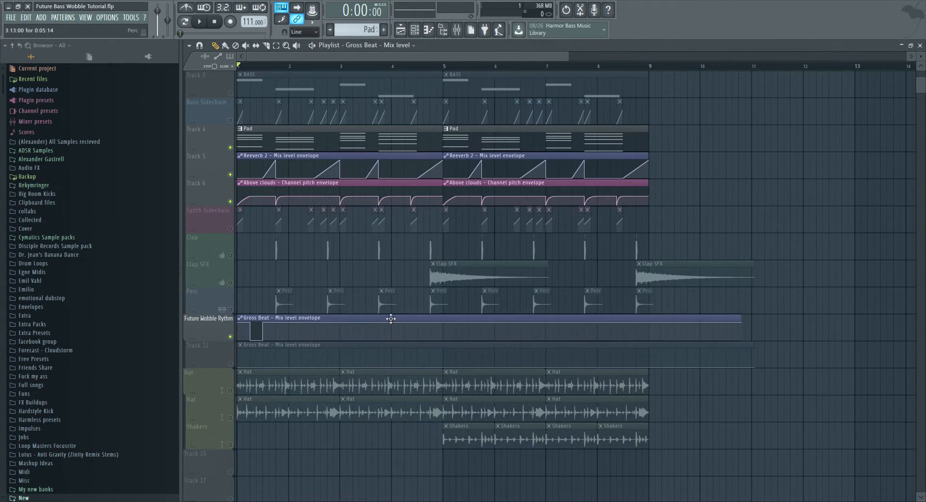
{"action": "left_click", "coordinate": [231, 364]}
- Shape the Track 12 Gross Beat envelope to full between 1:05:00 and 1:09:00 and minimum elsewhere
{"action": "scroll", "coordinate": [265, 370], "scroll_direction": "up", "scroll_amount": 3}
{"action": "right_click", "coordinate": [266, 366]}
{"action": "right_click", "coordinate": [265, 357]}
{"action": "right_click", "coordinate": [295, 351]}
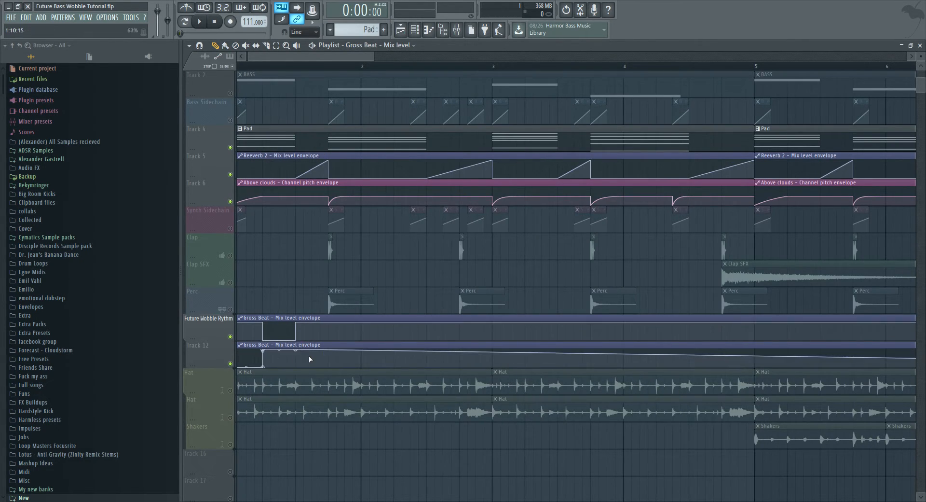
{"action": "right_click", "coordinate": [295, 365]}
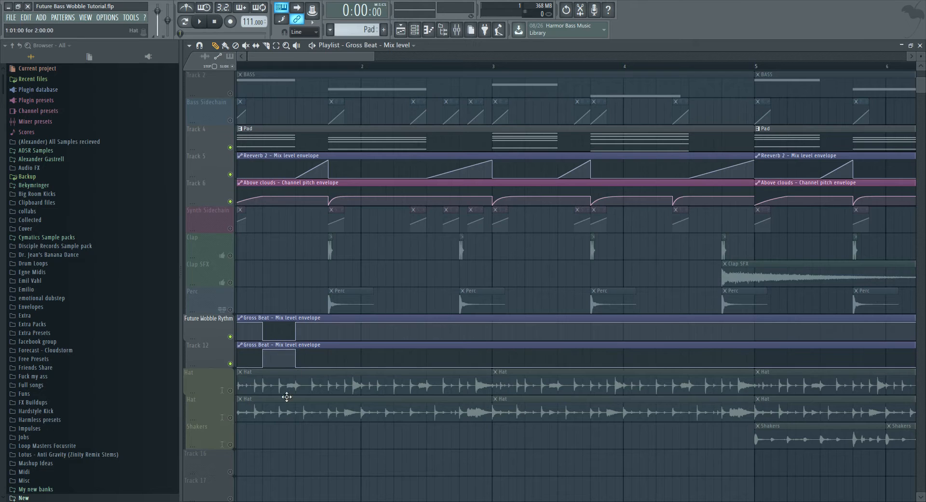
{"action": "right_click", "coordinate": [329, 365]}
- Load a third Gross Beat in slot 3 of the Pad insert with the 1/2 Bt Gate volume preset
{"action": "left_click", "coordinate": [458, 30]}
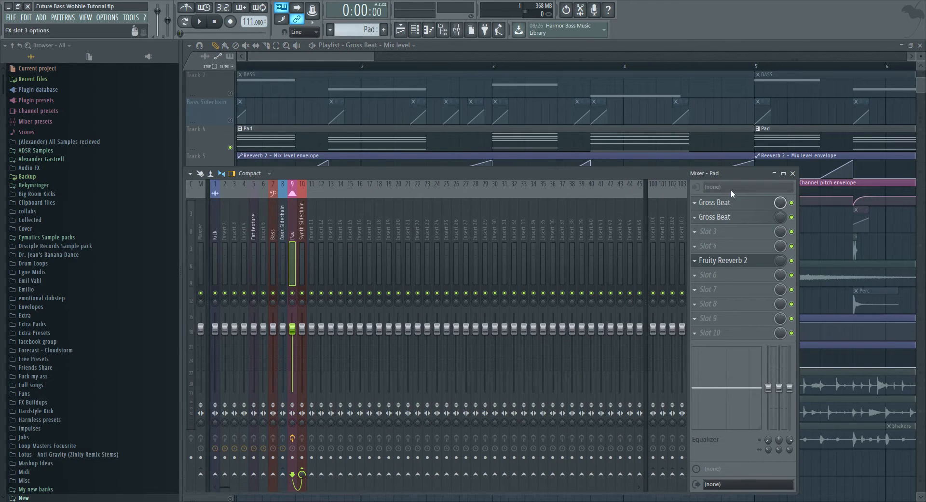
{"action": "left_click", "coordinate": [623, 274]}
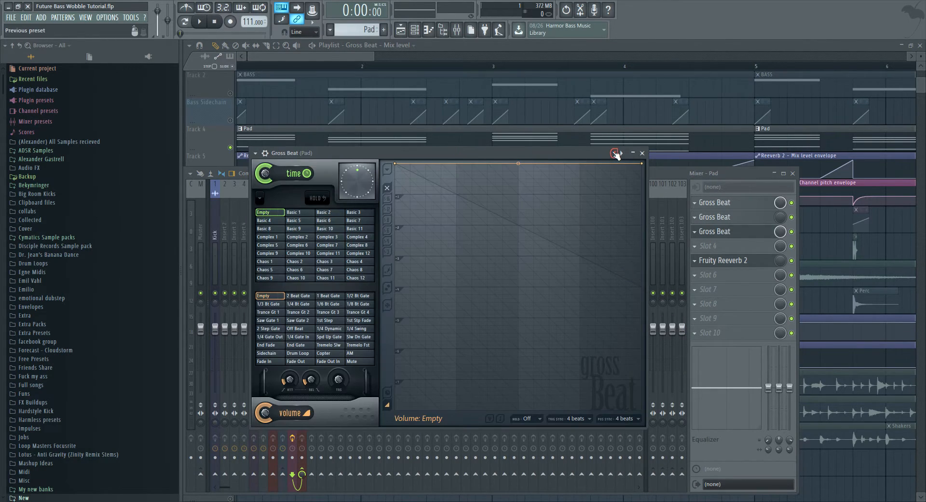
{"action": "left_click", "coordinate": [649, 211]}
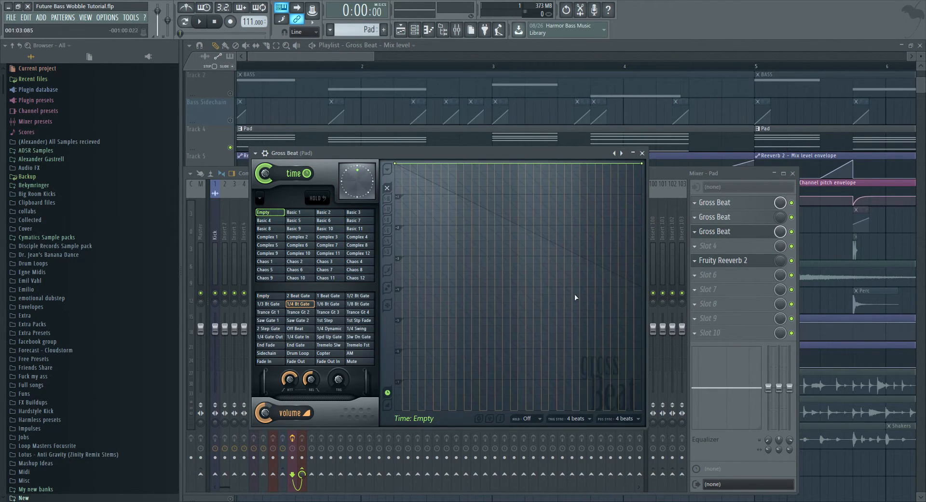
{"action": "left_click", "coordinate": [358, 296]}
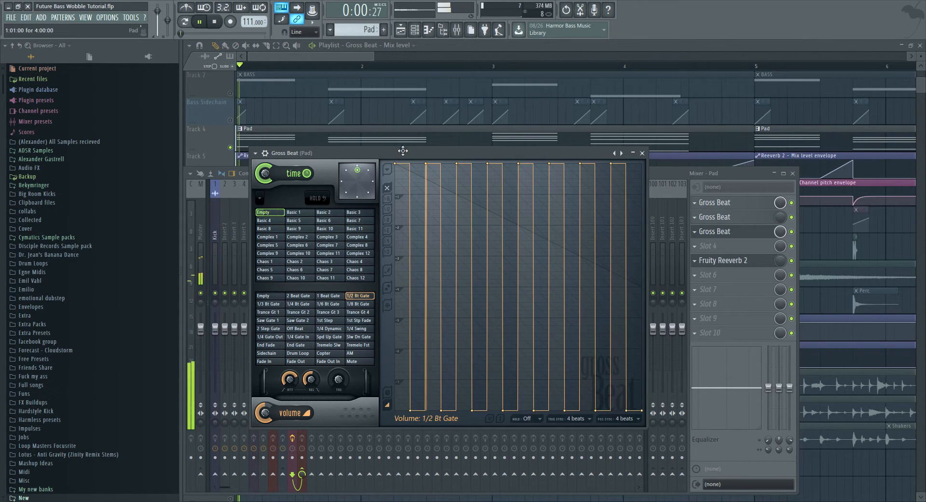
- Create an automation clip for the third Gross Beat's mix level, move its track directly below Track 12 and enable it
{"action": "left_click", "coordinate": [782, 233]}
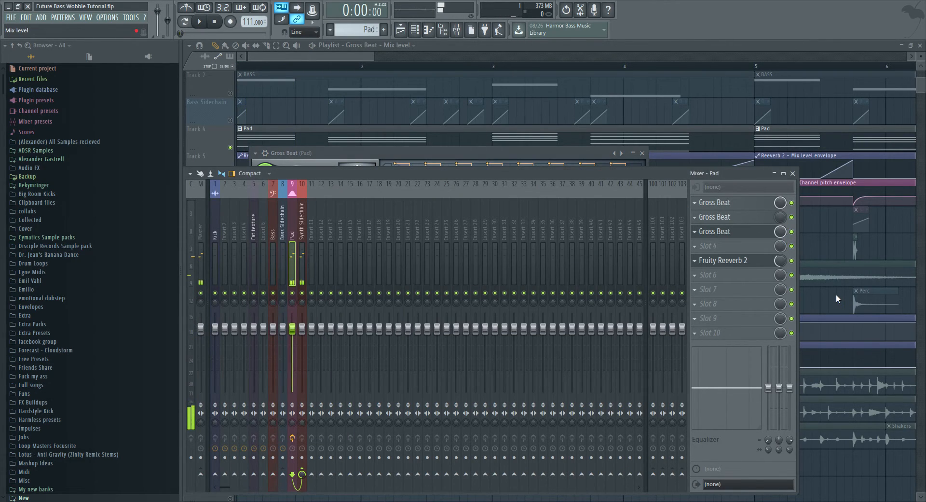
{"action": "key", "text": "Escape"}
{"action": "key", "text": "Escape"}
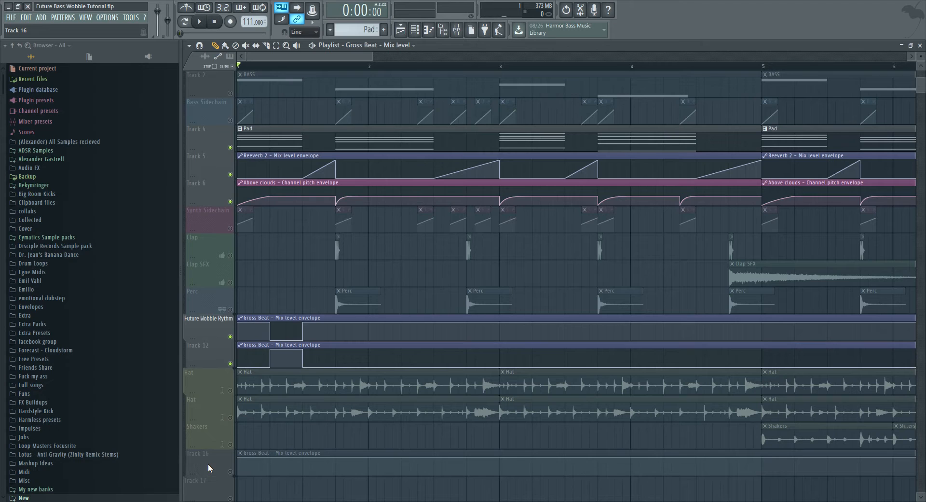
{"action": "left_click_drag", "start_coordinate": [207, 463], "coordinate": [214, 381]}
{"action": "left_click", "coordinate": [230, 391]}
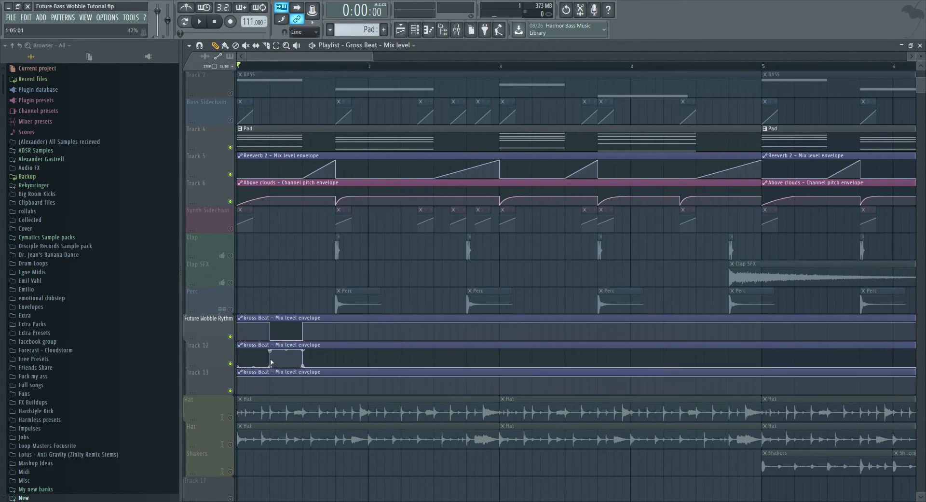
- Remove the return to full at 1:09:00 from the Future Wobble Rythm envelope so it stays low from 1:05:00
{"action": "left_click_drag", "start_coordinate": [303, 324], "coordinate": [314, 354]}
{"action": "scroll", "coordinate": [277, 364], "scroll_direction": "down", "scroll_amount": 4}
{"action": "scroll", "coordinate": [291, 383], "scroll_direction": "up", "scroll_amount": 4}
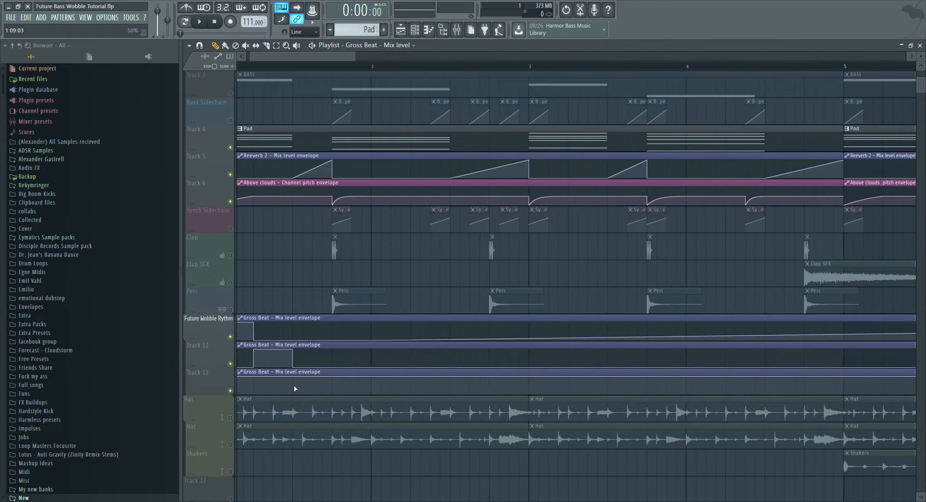
- Start the Track 13 Gross Beat envelope at minimum and raise it to full between 1:13:00 and 2:05:00
{"action": "scroll", "coordinate": [309, 392], "scroll_direction": "down", "scroll_amount": 4}
{"action": "scroll", "coordinate": [290, 384], "scroll_direction": "up", "scroll_amount": 4}
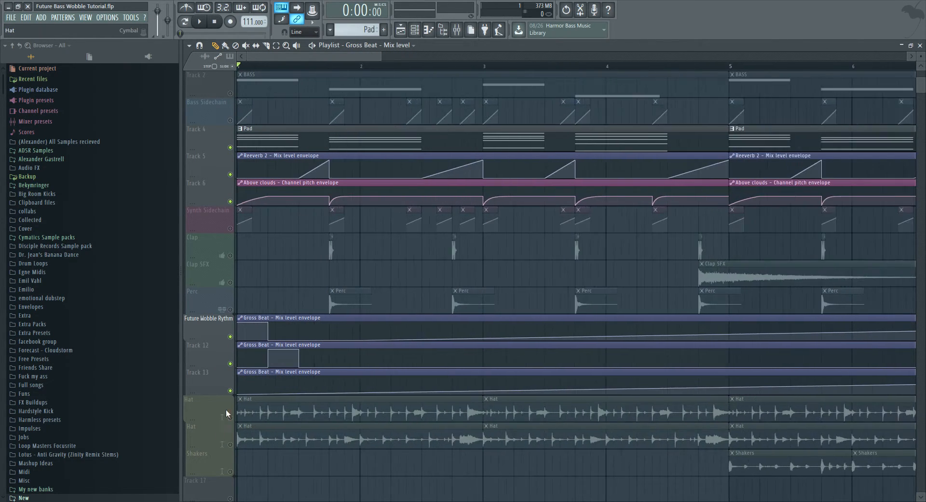
{"action": "right_click", "coordinate": [344, 388]}
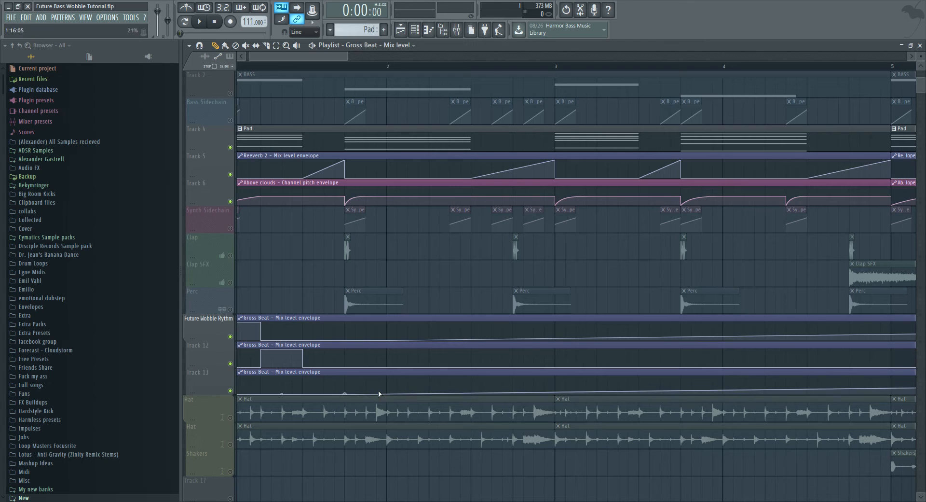
{"action": "right_click", "coordinate": [358, 384]}
{"action": "right_click", "coordinate": [428, 383]}
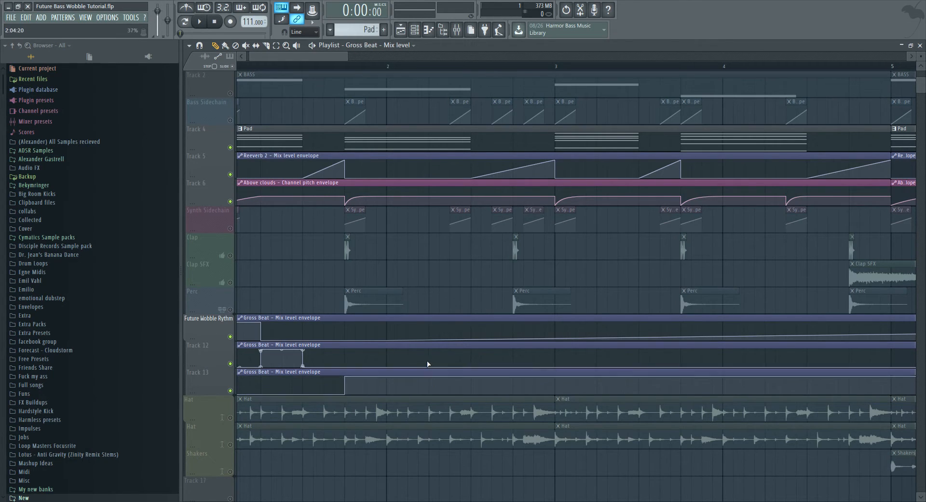
{"action": "right_click", "coordinate": [430, 392]}
- Extend the full-level section of the Track 13 envelope to 2:09:00, dropping it to minimum there
{"action": "scroll", "coordinate": [387, 346], "scroll_direction": "down", "scroll_amount": 2}
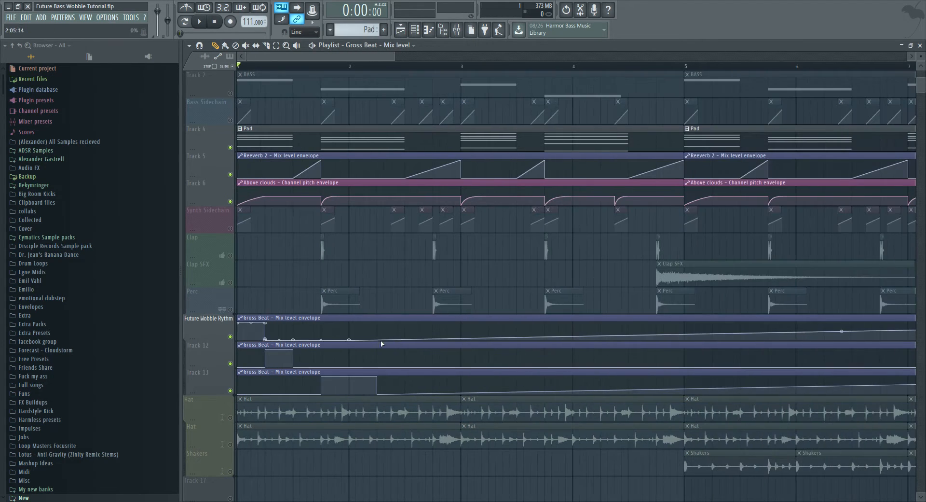
{"action": "scroll", "coordinate": [333, 338], "scroll_direction": "up", "scroll_amount": 2}
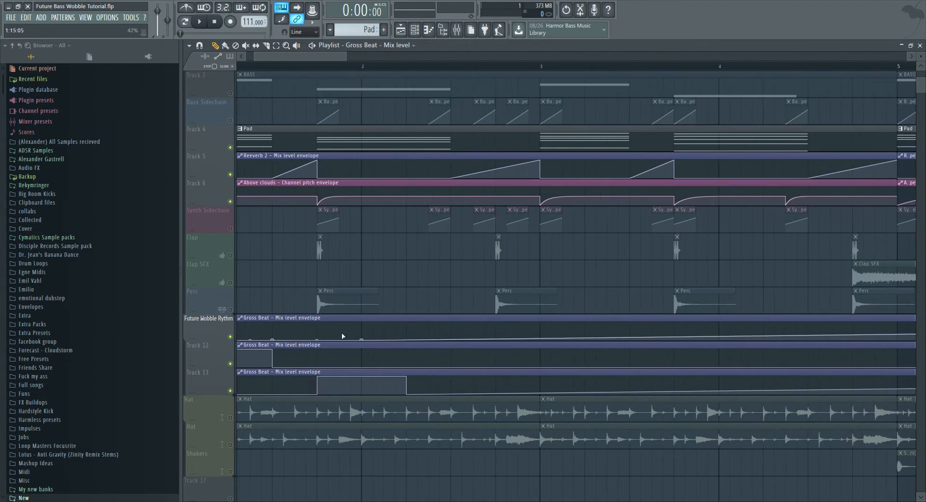
{"action": "right_click", "coordinate": [408, 393]}
{"action": "right_click", "coordinate": [452, 392]}
{"action": "scroll", "coordinate": [459, 390], "scroll_direction": "down", "scroll_amount": 2}
{"action": "right_click", "coordinate": [477, 392]}
{"action": "scroll", "coordinate": [497, 355], "scroll_direction": "down", "scroll_amount": 2}
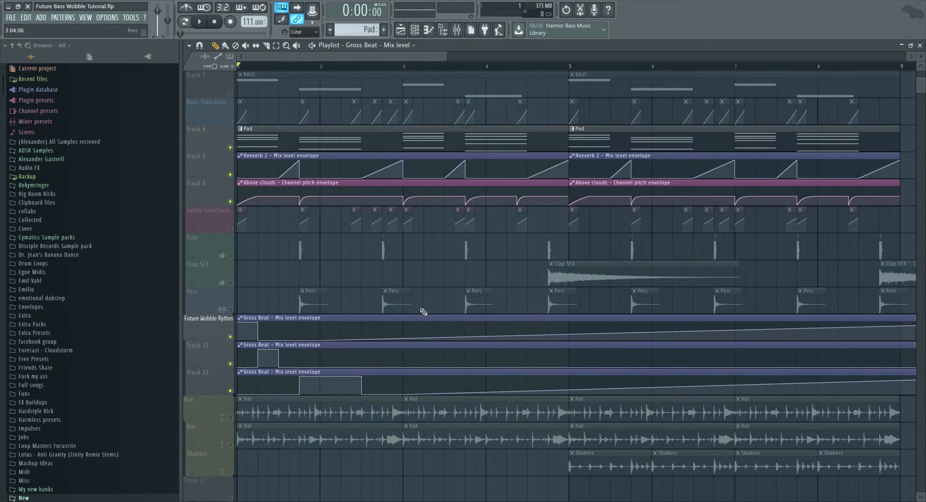
- Raise the Future Wobble Rythm envelope to full between 3:01:00 and 3:05:00, keeping it at minimum before
{"action": "scroll", "coordinate": [418, 336], "scroll_direction": "up", "scroll_amount": 2}
{"action": "right_click", "coordinate": [401, 335]}
{"action": "right_click", "coordinate": [406, 330]}
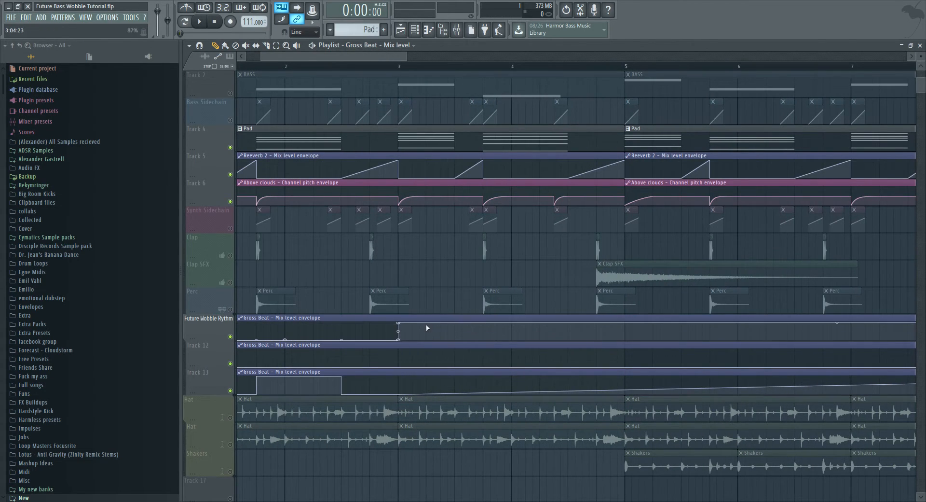
{"action": "right_click", "coordinate": [427, 339]}
- Raise the Track 13 Gross Beat envelope to full between 3:05:00 and 3:09:00
{"action": "right_click", "coordinate": [427, 392]}
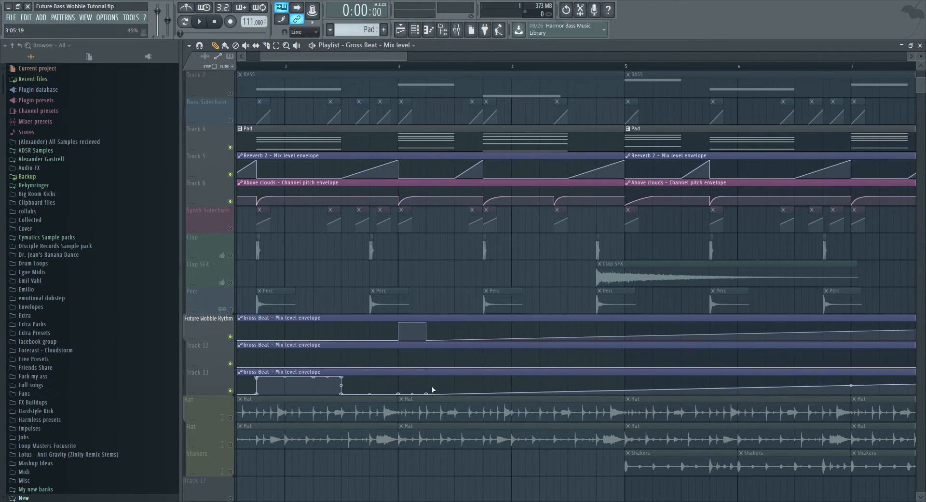
{"action": "right_click", "coordinate": [427, 380]}
{"action": "right_click", "coordinate": [456, 392]}
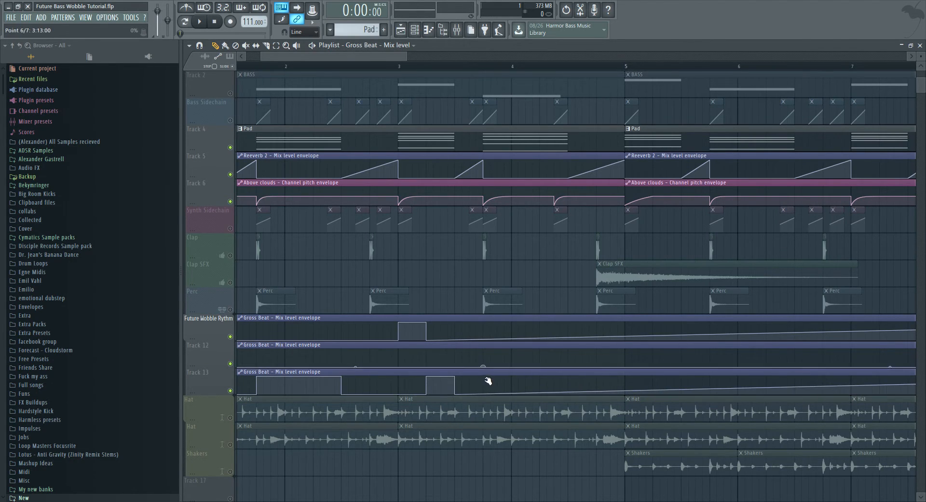
- Raise the Track 12 Gross Beat envelope to full between 3:13:00 and 4:09:00
{"action": "right_click", "coordinate": [485, 345]}
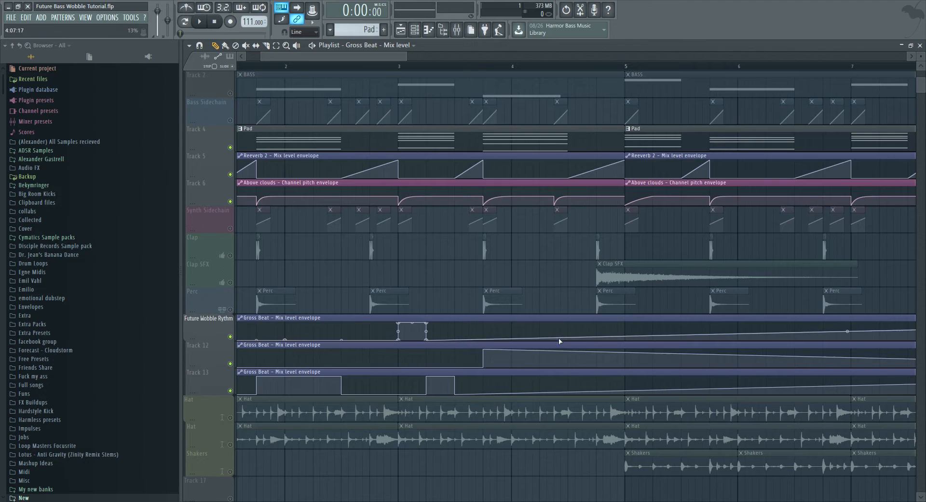
{"action": "scroll", "coordinate": [562, 345], "scroll_direction": "up", "scroll_amount": 1}
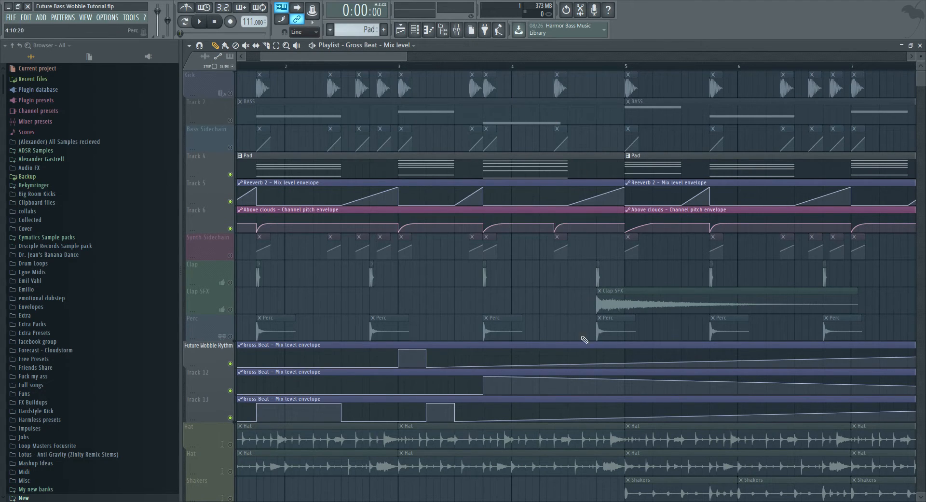
{"action": "right_click", "coordinate": [568, 380]}
{"action": "right_click", "coordinate": [569, 391]}
- Delete the far end points of all three Gross Beat envelopes so each clip ends at its last level change
{"action": "scroll", "coordinate": [566, 424], "scroll_direction": "down", "scroll_amount": 4}
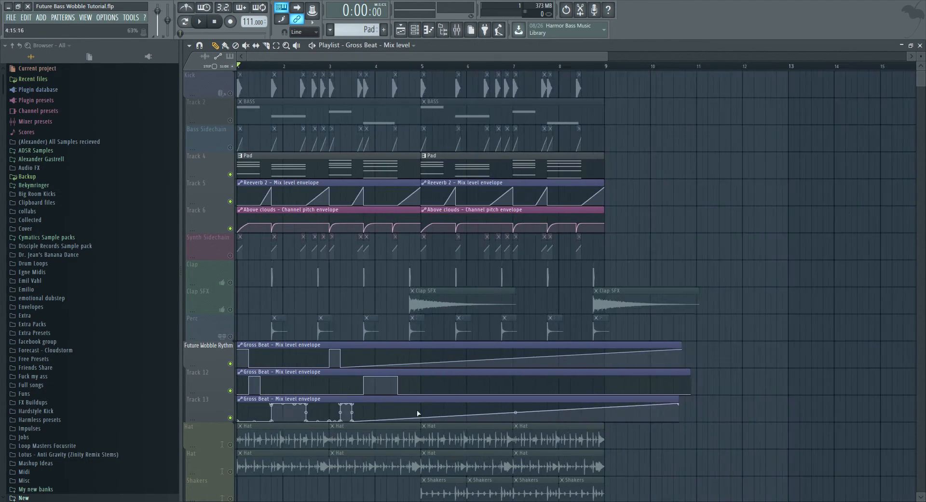
{"action": "right_click", "coordinate": [682, 352]}
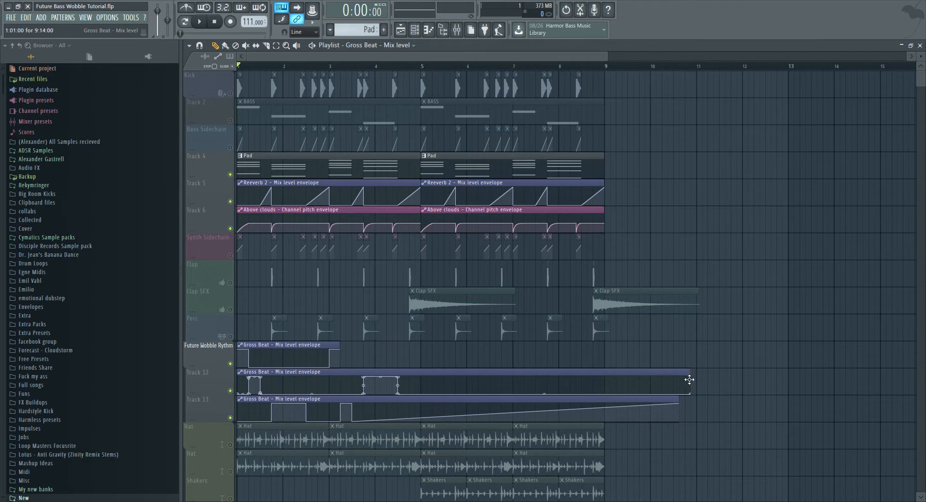
{"action": "right_click", "coordinate": [690, 393]}
{"action": "right_click", "coordinate": [680, 403]}
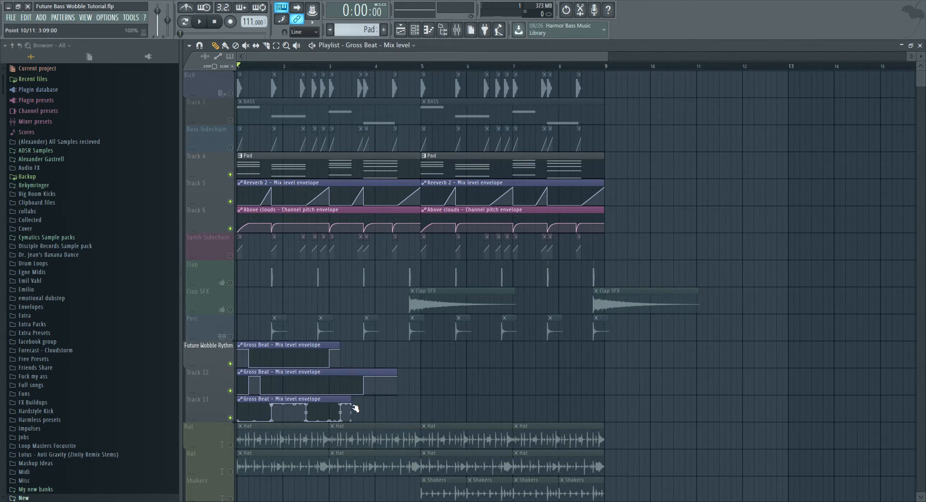
- Lengthen all three Gross Beat mix level clips to end at the start of bar 5
{"action": "left_click_drag", "start_coordinate": [356, 404], "coordinate": [420, 404]}
{"action": "left_click_drag", "start_coordinate": [398, 375], "coordinate": [422, 376]}
{"action": "left_click_drag", "start_coordinate": [341, 355], "coordinate": [420, 355]}
{"action": "scroll", "coordinate": [342, 299], "scroll_direction": "down", "scroll_amount": 2}
{"action": "scroll", "coordinate": [210, 263], "scroll_direction": "up", "scroll_amount": 4}
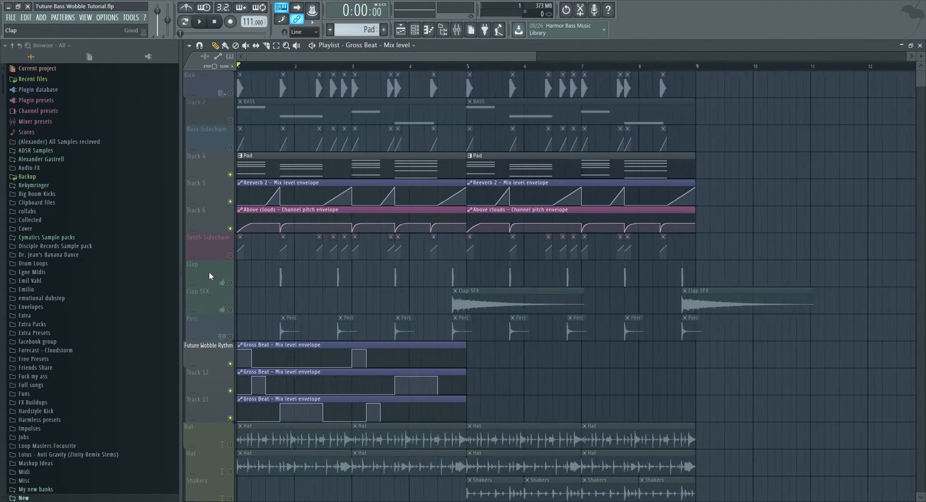
- Play the soloed pad through the three switching gate rhythms, then end the solo so all tracks are enabled
{"action": "key", "text": "space"}
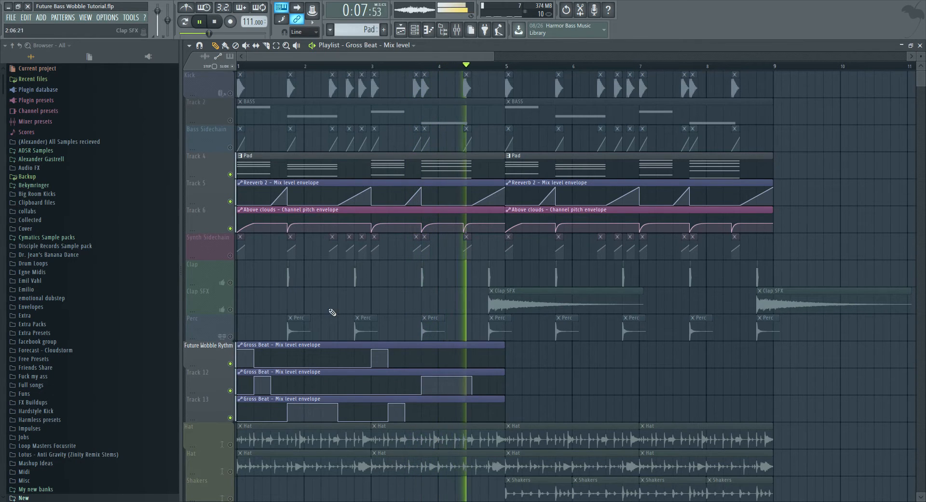
{"action": "key", "text": "space"}
{"action": "right_click", "coordinate": [231, 228]}
{"action": "right_click", "coordinate": [230, 228]}
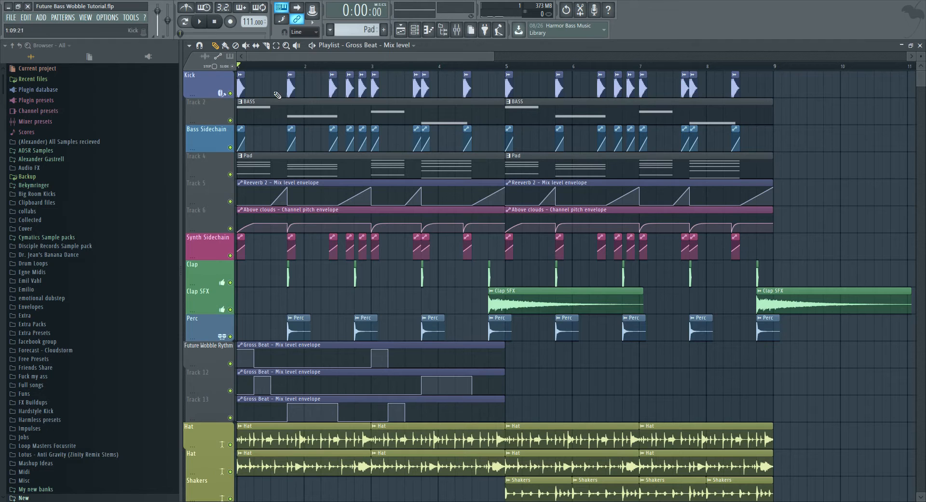
- Duplicate the three Gross Beat mix level clips so they repeat from bar 5 to bar 9, and clear the selection
{"action": "left_click_drag", "start_coordinate": [518, 355], "coordinate": [252, 404]}
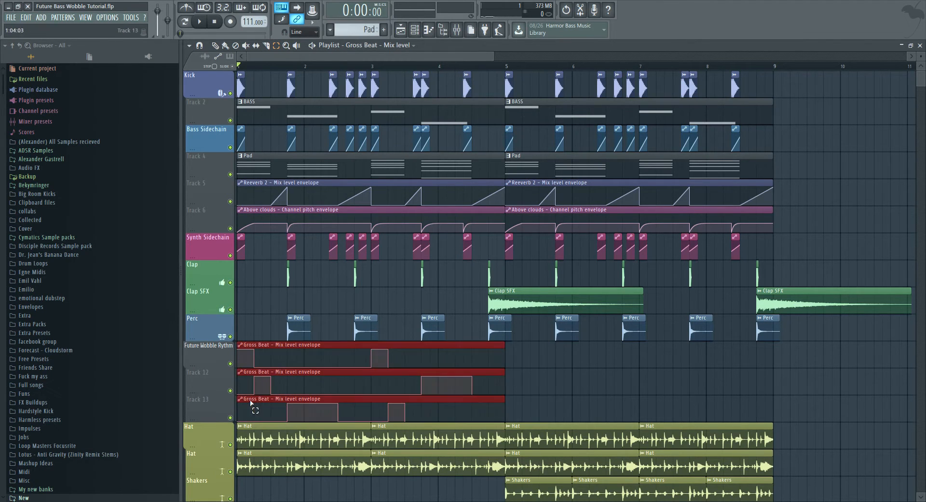
{"action": "left_click", "coordinate": [215, 46]}
{"action": "scroll", "coordinate": [692, 356], "scroll_direction": "up", "scroll_amount": 3}
{"action": "key", "text": "ctrl+b"}
{"action": "scroll", "coordinate": [692, 357], "scroll_direction": "down", "scroll_amount": 5}
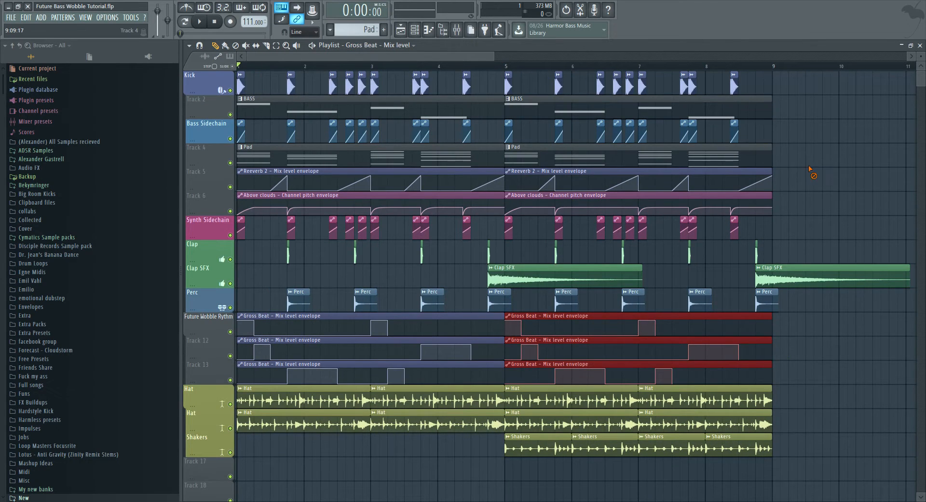
{"action": "left_click", "coordinate": [812, 168], "text": "ctrl"}
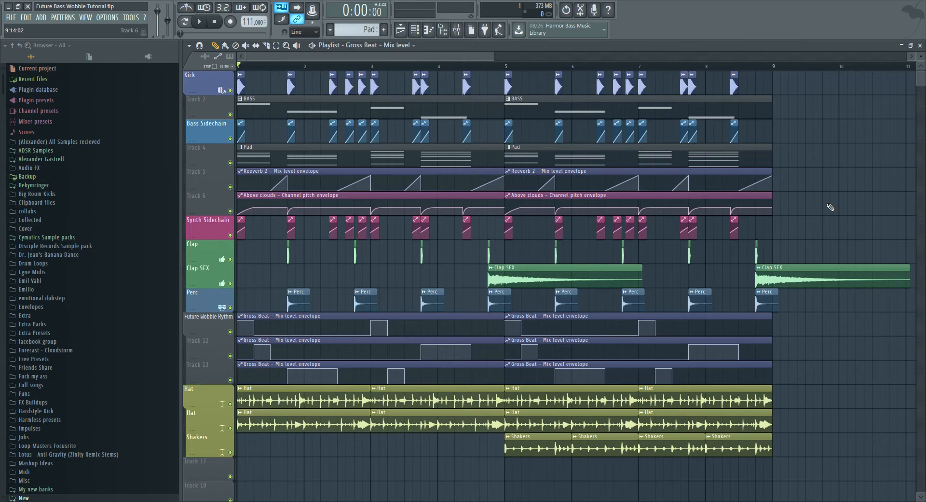
- Play the song from the start with the repeated gate rhythms and check the channel rack
{"action": "key", "text": "space"}
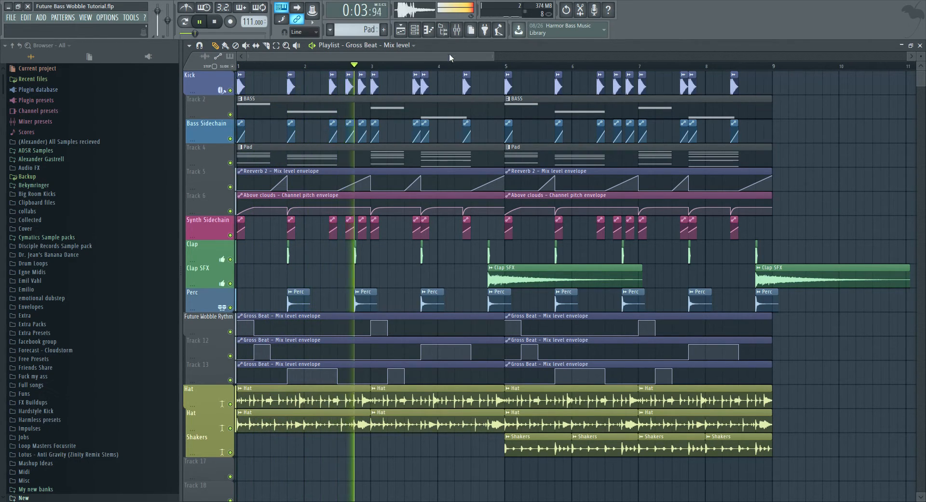
{"action": "key", "text": "F9"}
{"action": "key", "text": "space"}
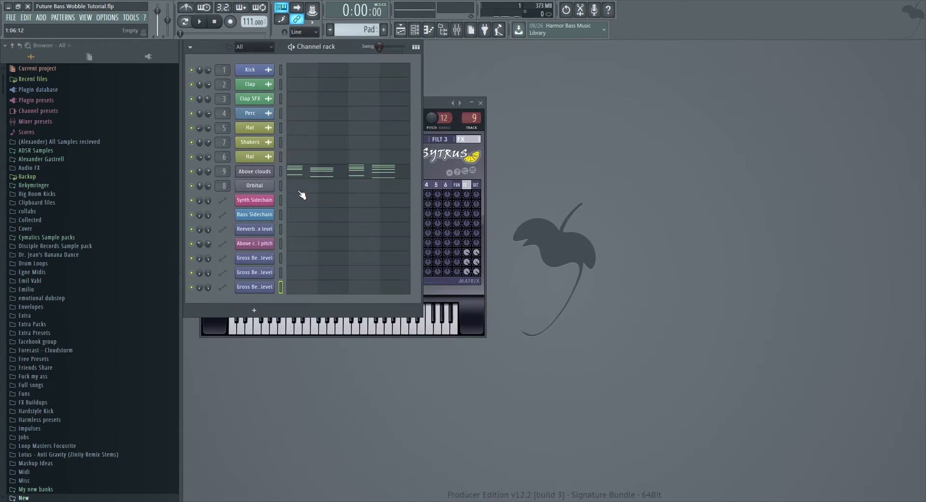
{"action": "scroll", "coordinate": [246, 46], "scroll_direction": "down", "scroll_amount": 1}
{"action": "scroll", "coordinate": [254, 47], "scroll_direction": "up", "scroll_amount": 1}
{"action": "key", "text": "F5"}
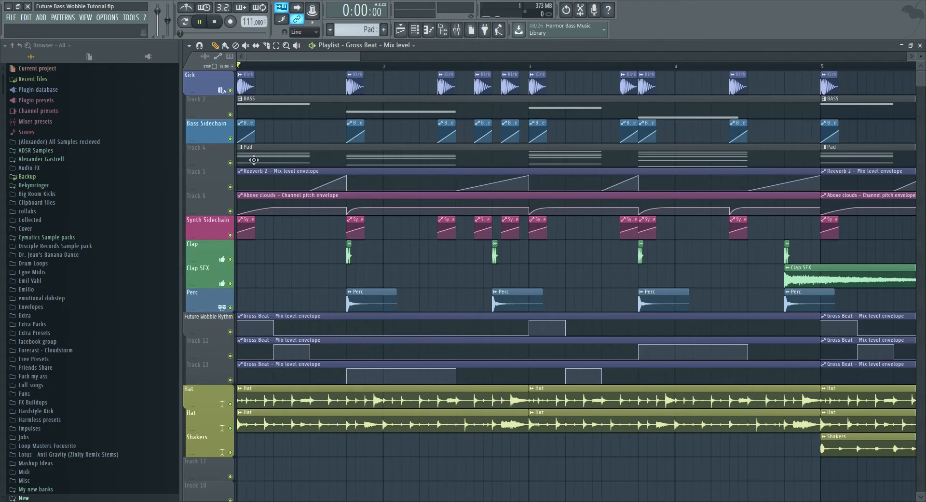
{"action": "key", "text": "space"}
- Move the Clap, Perc and Clap SFX clips in bars 1 to 4 one beat earlier, onto each bar's third beat
{"action": "left_click_drag", "start_coordinate": [355, 266], "coordinate": [319, 265]}
{"action": "left_click_drag", "start_coordinate": [359, 304], "coordinate": [322, 304]}
{"action": "left_click_drag", "start_coordinate": [533, 305], "coordinate": [496, 305]}
{"action": "left_click_drag", "start_coordinate": [495, 253], "coordinate": [458, 253]}
{"action": "left_click_drag", "start_coordinate": [645, 261], "coordinate": [608, 261]}
{"action": "left_click_drag", "start_coordinate": [644, 302], "coordinate": [607, 302]}
{"action": "left_click_drag", "start_coordinate": [810, 305], "coordinate": [773, 305]}
{"action": "left_click_drag", "start_coordinate": [798, 277], "coordinate": [756, 260]}
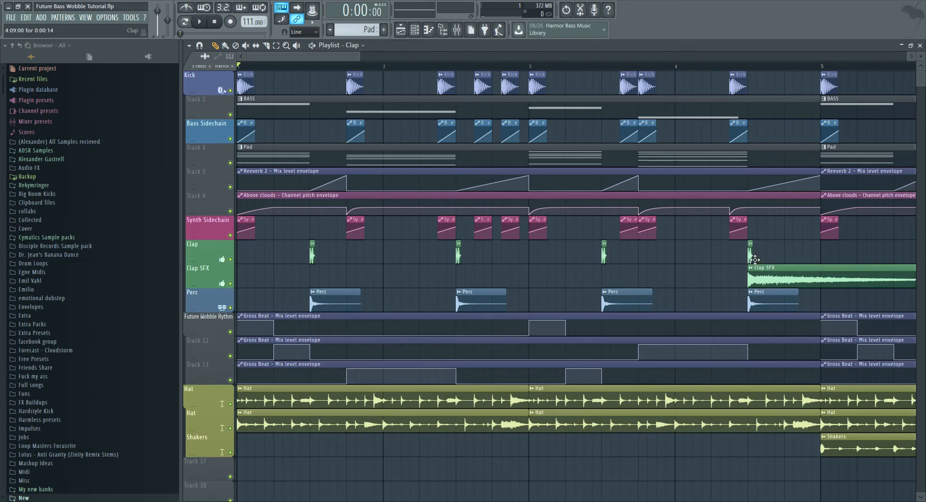
- Move the remaining Clap, Perc and Clap SFX clips in bars 5 to 8 one beat earlier, onto each bar's third beat
{"action": "scroll", "coordinate": [755, 260], "scroll_direction": "down", "scroll_amount": 3}
{"action": "left_click", "coordinate": [276, 46]}
{"action": "scroll", "coordinate": [508, 258], "scroll_direction": "up", "scroll_amount": 1}
{"action": "left_click_drag", "start_coordinate": [509, 258], "coordinate": [639, 305]}
{"action": "left_click_drag", "start_coordinate": [563, 305], "coordinate": [547, 307]}
{"action": "scroll", "coordinate": [478, 257], "scroll_direction": "up", "scroll_amount": 4}
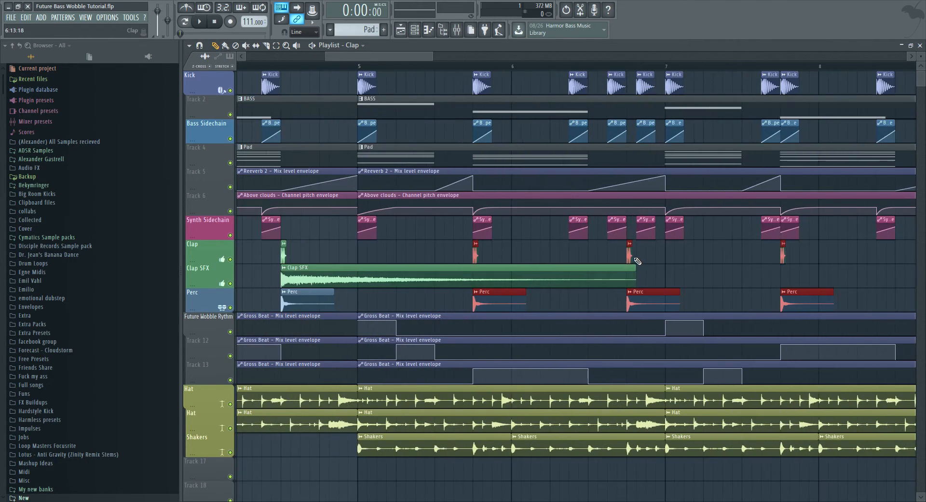
{"action": "left_click_drag", "start_coordinate": [466, 257], "coordinate": [406, 256]}
{"action": "left_click", "coordinate": [513, 258]}
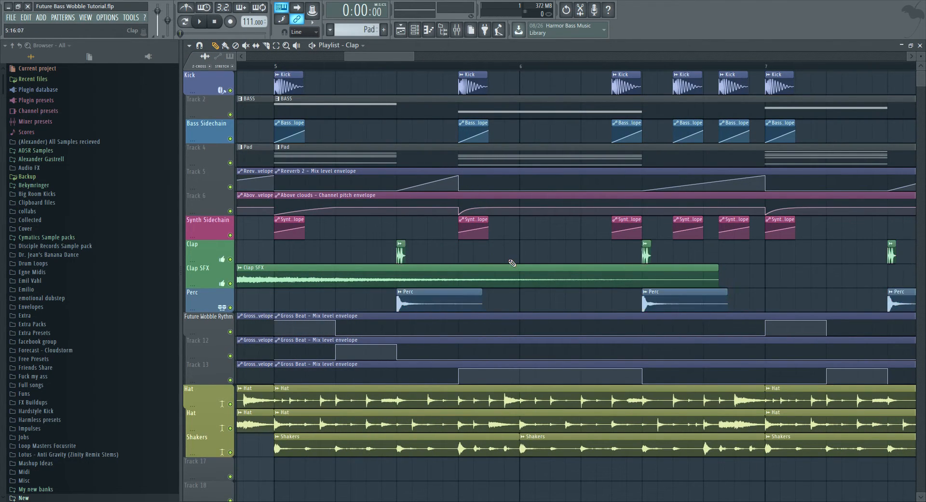
{"action": "scroll", "coordinate": [514, 251], "scroll_direction": "down", "scroll_amount": 4}
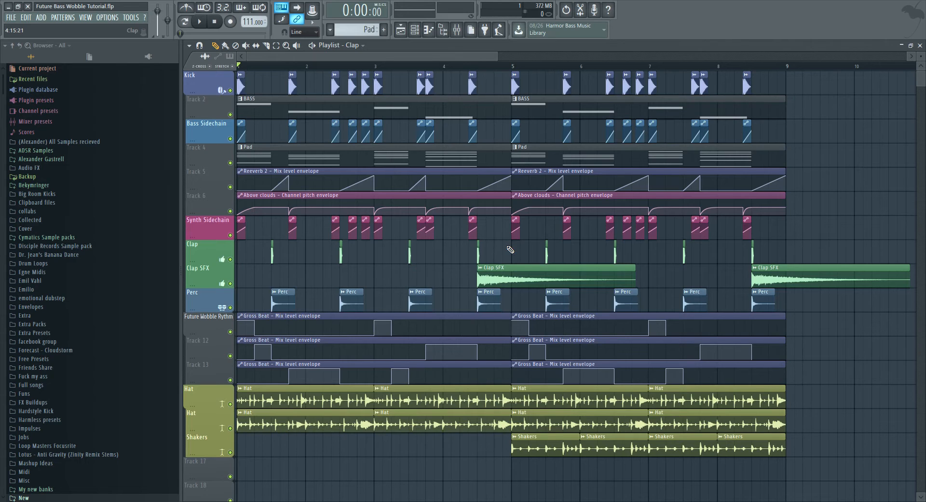
- Play the arrangement with the claps and percs on the third beat, and stop playback
{"action": "key", "text": "space"}
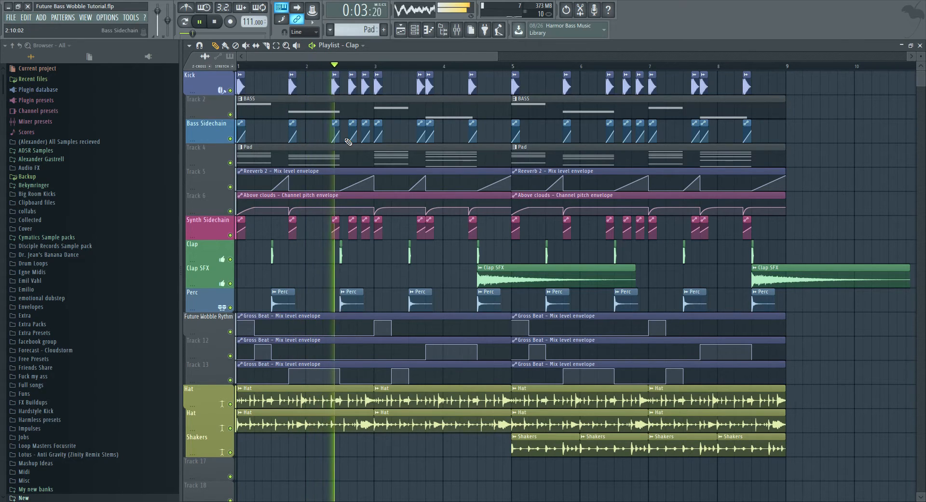
{"action": "scroll", "coordinate": [363, 54], "scroll_direction": "up", "scroll_amount": 4}
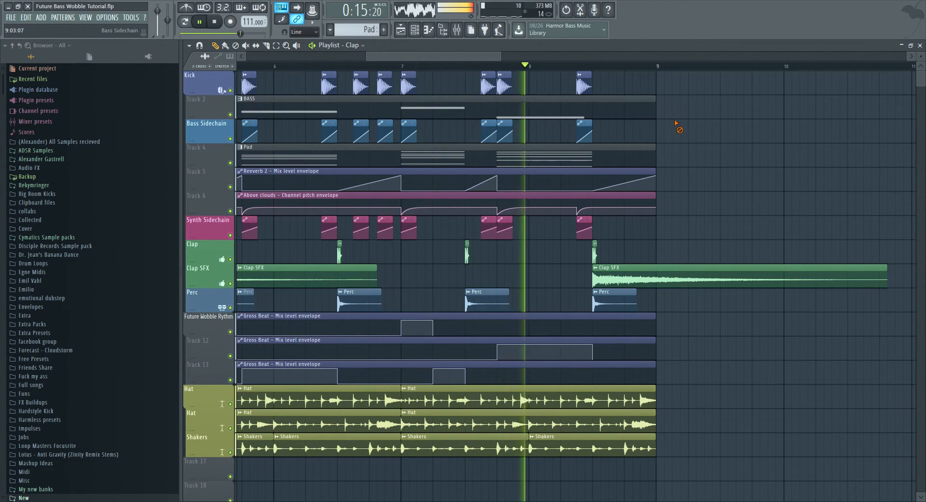
{"action": "key", "text": "F5"}
{"action": "key", "text": "space"}
- Play the BASS pattern on its own and examine its Orbital notes in the piano roll
{"action": "scroll", "coordinate": [382, 37], "scroll_direction": "down", "scroll_amount": 1}
{"action": "left_click", "coordinate": [184, 22]}
{"action": "key", "text": "space"}
{"action": "left_click", "coordinate": [334, 175]}
{"action": "key", "text": "space"}
{"action": "key", "text": "F7"}
{"action": "left_click", "coordinate": [333, 184]}
{"action": "key", "text": "space"}
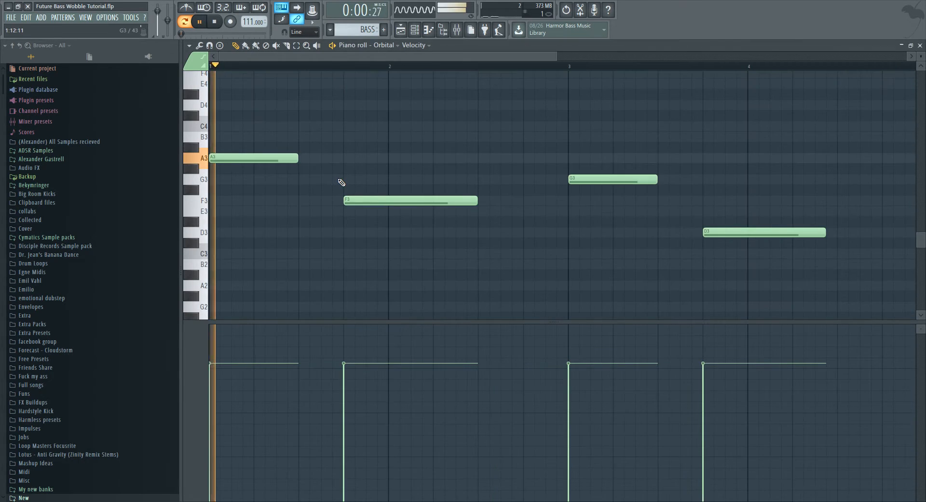
{"action": "scroll", "coordinate": [341, 183], "scroll_direction": "down", "scroll_amount": 3}
{"action": "key", "text": "space"}
{"action": "scroll", "coordinate": [236, 116], "scroll_direction": "up", "scroll_amount": 3}
{"action": "scroll", "coordinate": [364, 29], "scroll_direction": "up", "scroll_amount": 1}
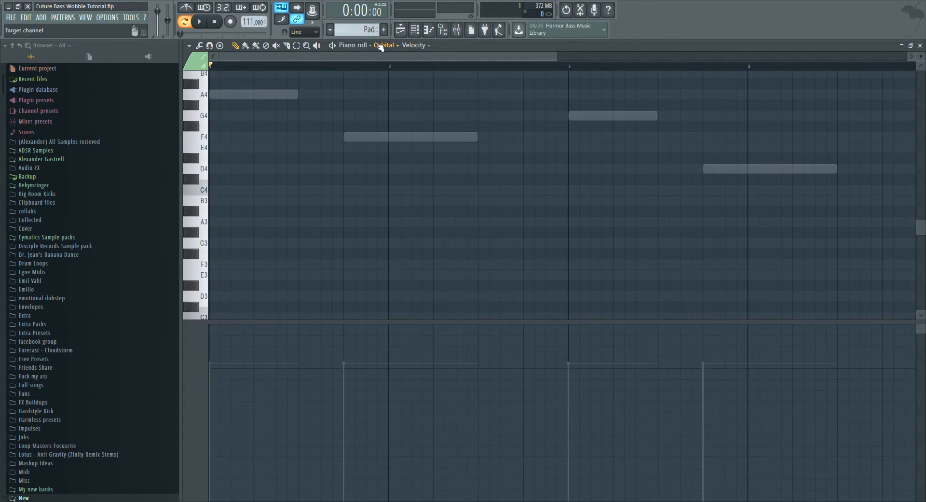
- Compare the Pad pattern with the BASS pattern in the piano roll by playing them, and return to BASS
{"action": "key", "text": "space"}
{"action": "key", "text": "space"}
{"action": "key", "text": "KP_Subtract"}
{"action": "key", "text": "space"}
{"action": "key", "text": "ctrl+Down"}
{"action": "key", "text": "F7"}
{"action": "key", "text": "space"}
- Route the Orbital synth to mixer insert 11
{"action": "left_click", "coordinate": [245, 187]}
{"action": "left_click", "coordinate": [457, 30]}
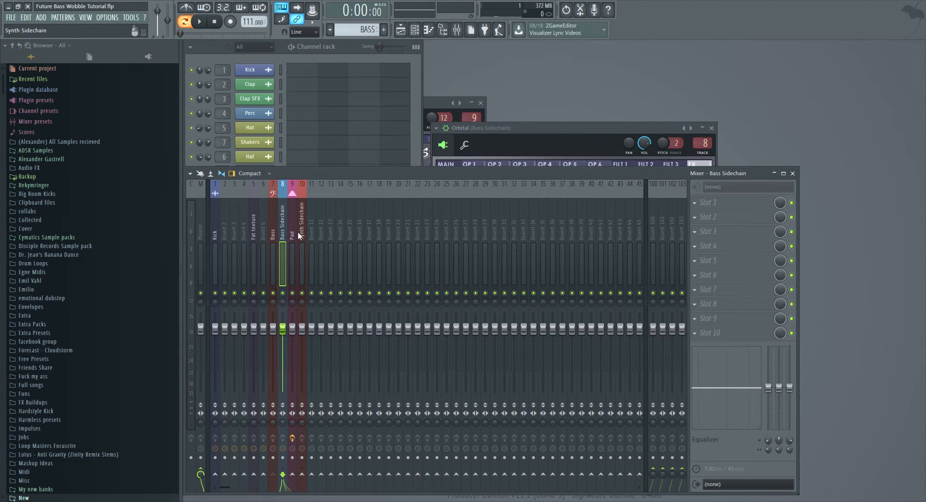
{"action": "left_click", "coordinate": [311, 234]}
{"action": "key", "text": "ctrl+l"}
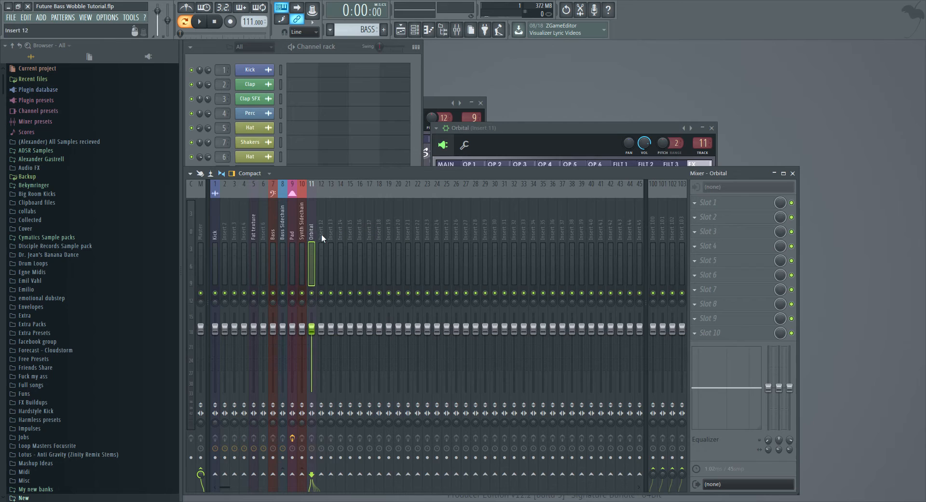
- Examine the effects and routing of the Bass, Bass Sidechain, Pad and Orbital mixer tracks
{"action": "left_click", "coordinate": [285, 236]}
{"action": "left_click", "coordinate": [276, 237]}
{"action": "left_click", "coordinate": [295, 236]}
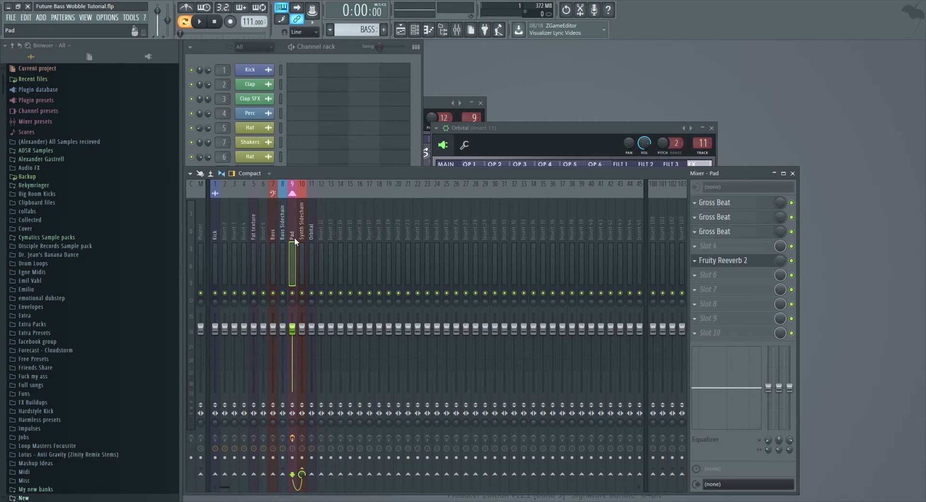
{"action": "left_click", "coordinate": [312, 236]}
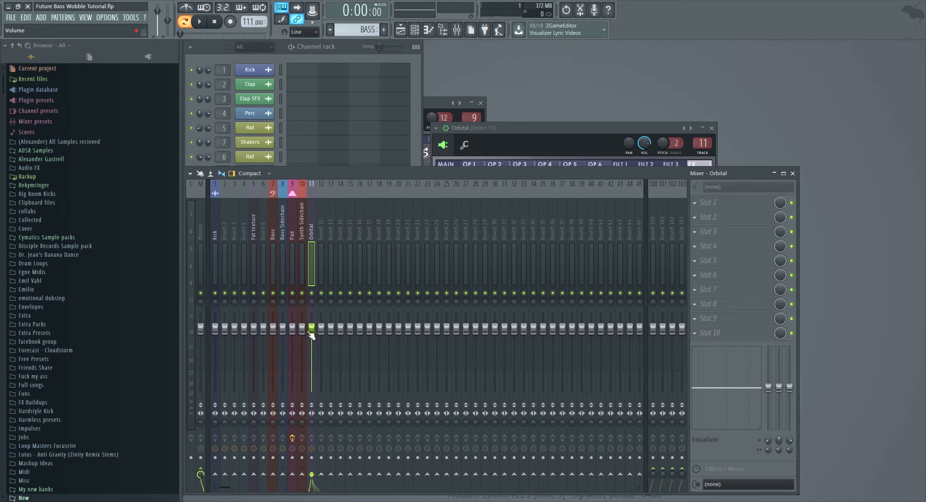
{"action": "left_click", "coordinate": [295, 244]}
{"action": "left_click", "coordinate": [311, 235]}
{"action": "left_click", "coordinate": [262, 231]}
{"action": "left_click", "coordinate": [316, 236]}
{"action": "left_click", "coordinate": [262, 235]}
{"action": "left_click", "coordinate": [311, 239]}
- Route the Orbital synth to mixer insert 6, beside the Bass track
{"action": "left_click", "coordinate": [265, 236]}
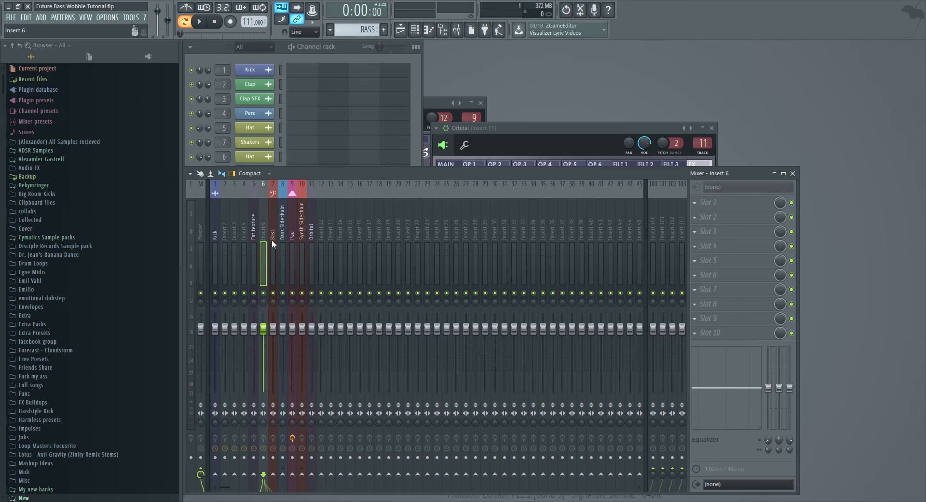
{"action": "key", "text": "ctrl+l"}
{"action": "left_click", "coordinate": [311, 233]}
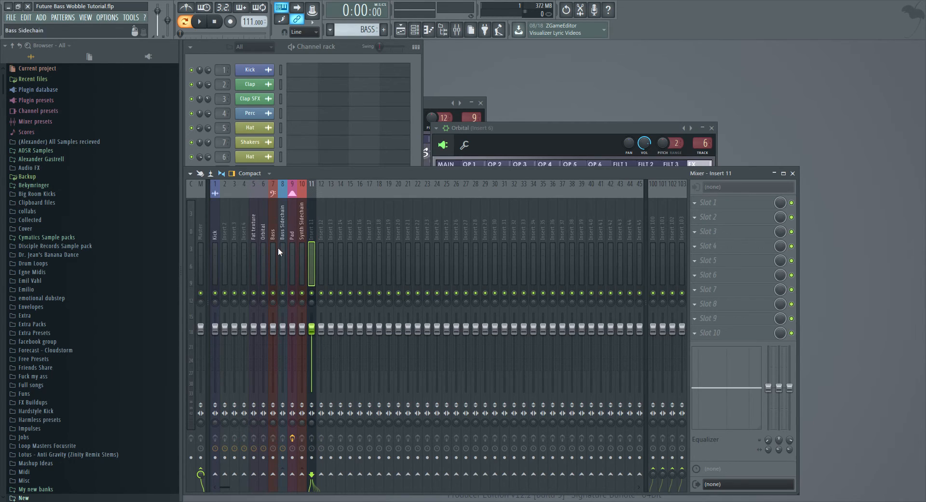
- Send the Orbital mixer track only to the Pad track so it passes through the Pad's Gross Beat effects
{"action": "left_click", "coordinate": [267, 235]}
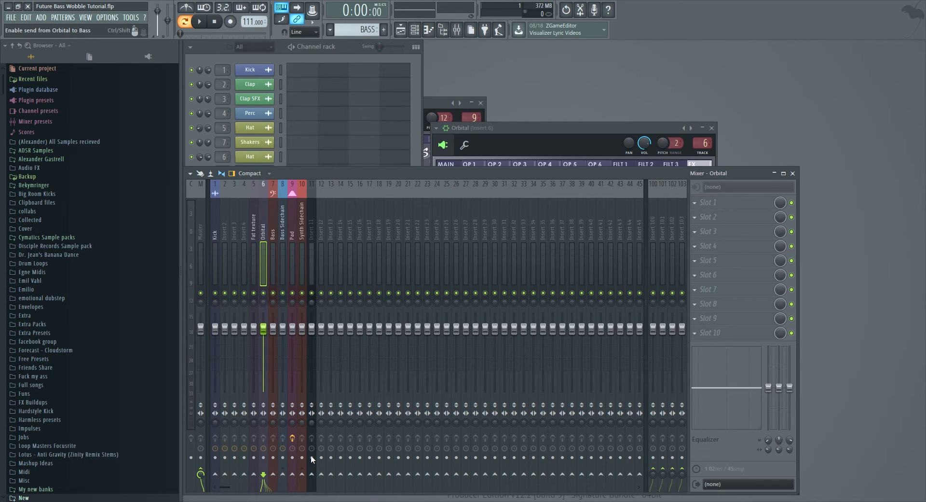
{"action": "left_click", "coordinate": [273, 235]}
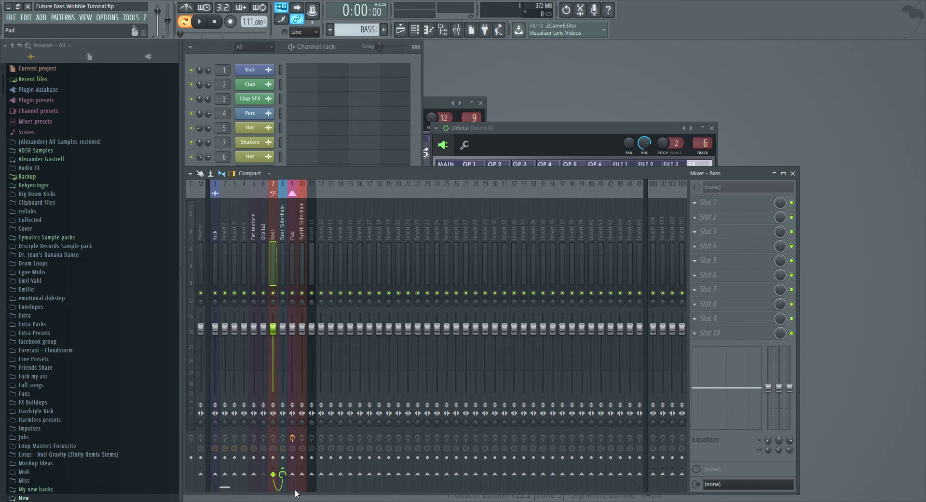
{"action": "left_click", "coordinate": [267, 248]}
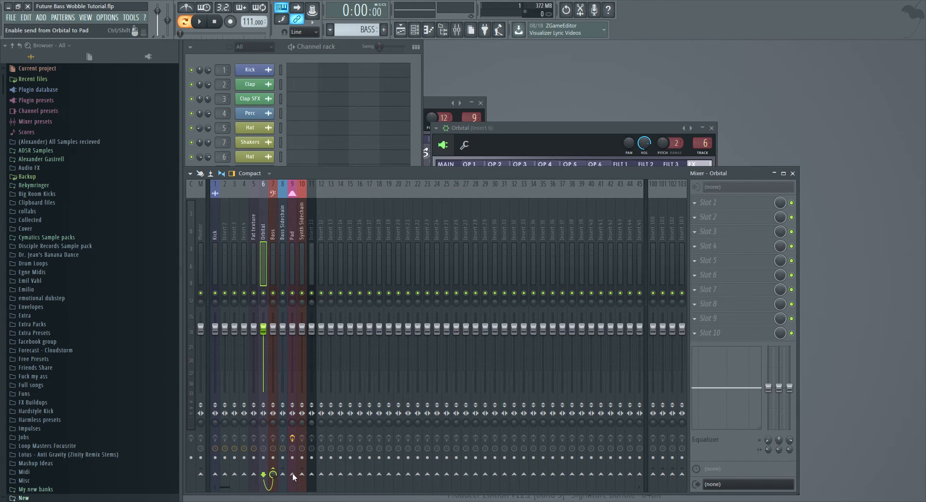
{"action": "left_click", "coordinate": [309, 471]}
- Play the BASS pattern through the Pad track's effects, followed by the full song
{"action": "key", "text": "space"}
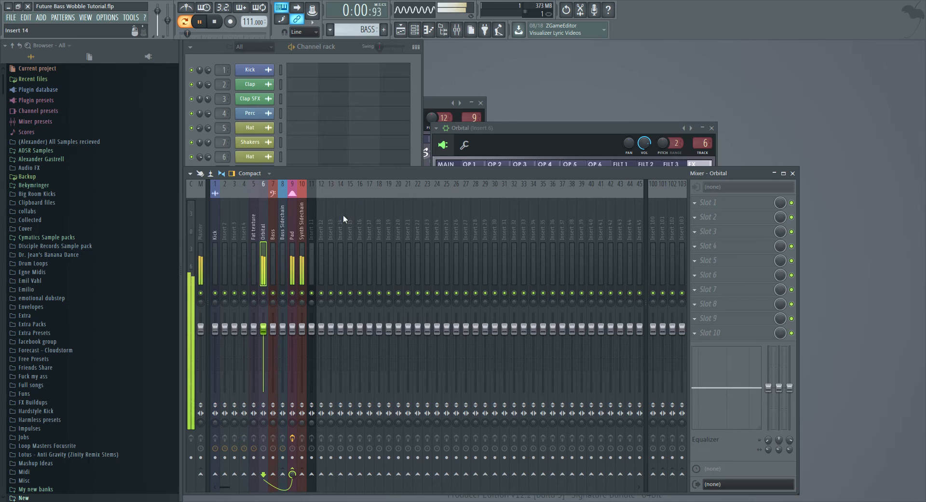
{"action": "left_click", "coordinate": [292, 238]}
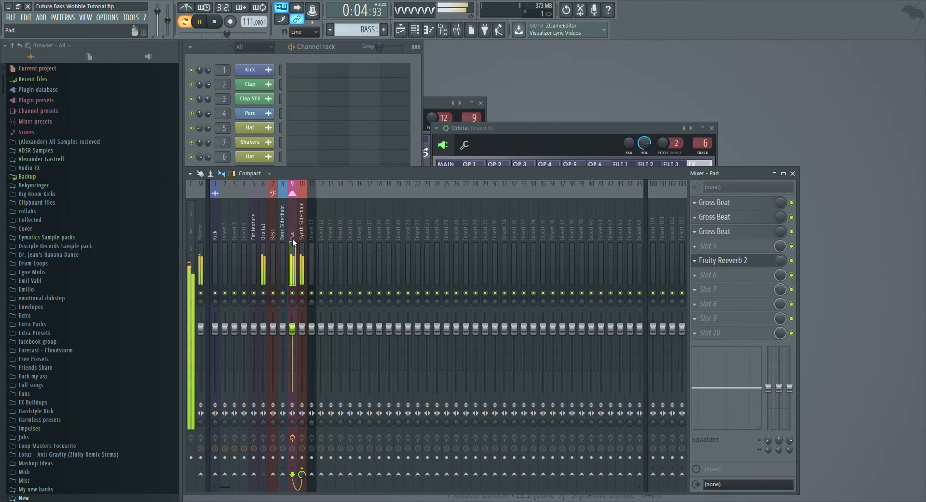
{"action": "key", "text": "space"}
{"action": "key", "text": "F5"}
{"action": "key", "text": "space"}
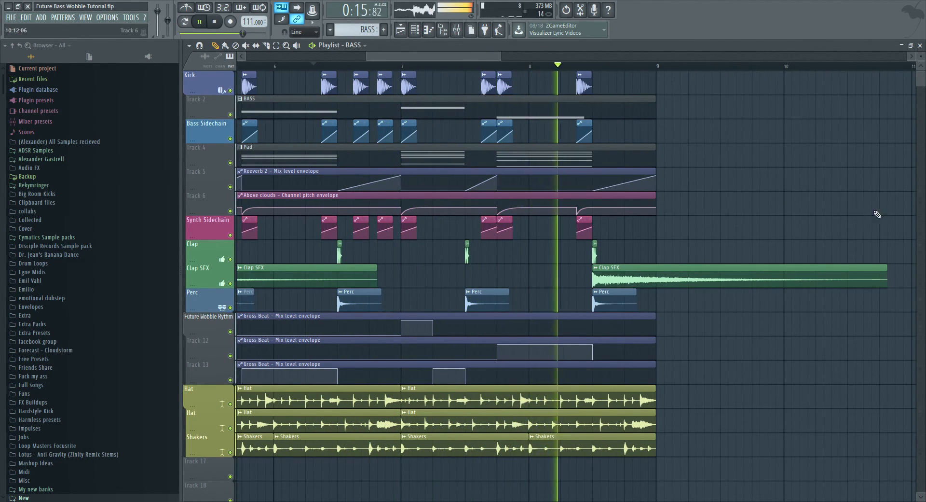
{"action": "key", "text": "space"}
- Return to the mixer and examine the Orbital track's routing alongside the Bass, Synth Sidechain and insert 2 tracks
{"action": "key", "text": "F5"}
{"action": "left_click", "coordinate": [215, 22]}
{"action": "left_click", "coordinate": [484, 173]}
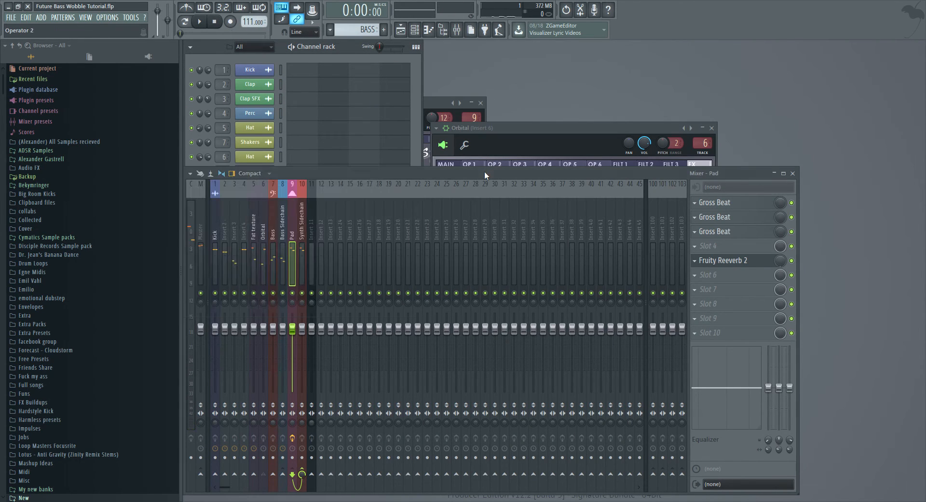
{"action": "key", "text": "F9"}
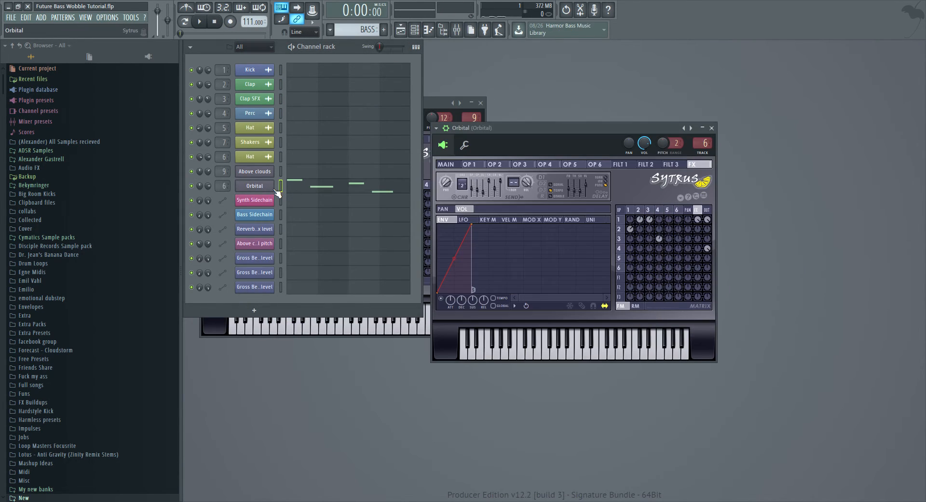
{"action": "left_click", "coordinate": [456, 29]}
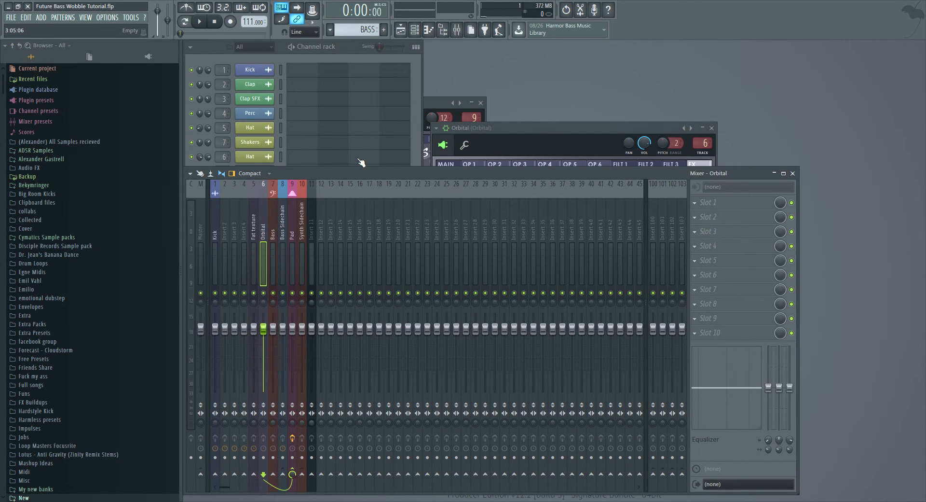
{"action": "left_click", "coordinate": [303, 226]}
{"action": "left_click", "coordinate": [273, 227]}
{"action": "left_click", "coordinate": [223, 225]}
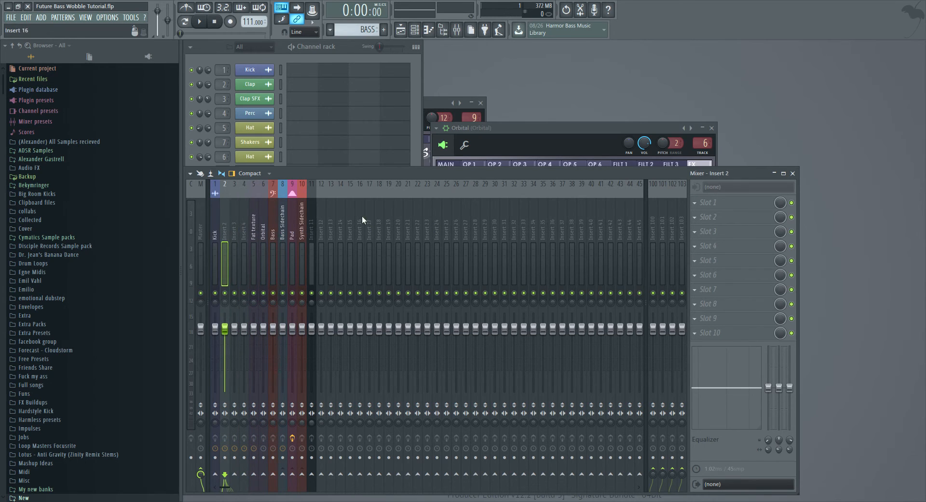
{"action": "left_click", "coordinate": [264, 234]}
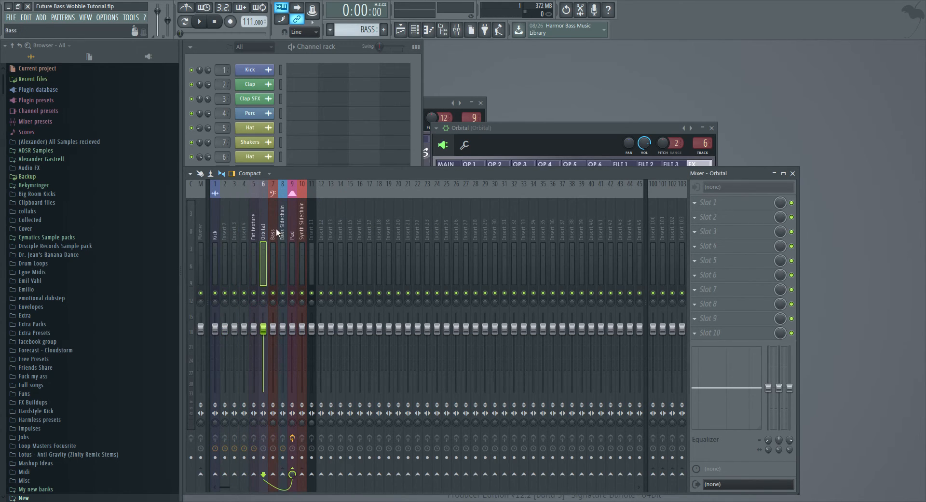
- Try sending the Orbital track to Bass and to the master, and restore its routing to the Pad track only
{"action": "left_click", "coordinate": [273, 475]}
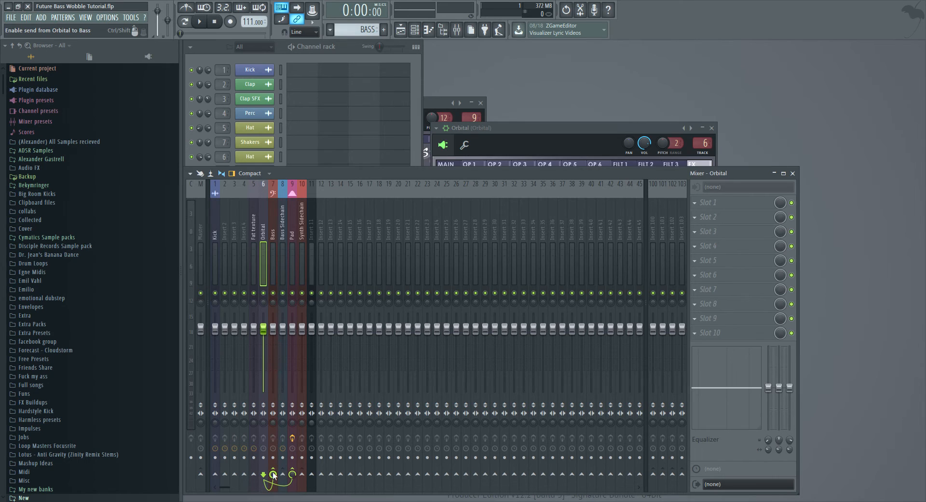
{"action": "left_click", "coordinate": [273, 474]}
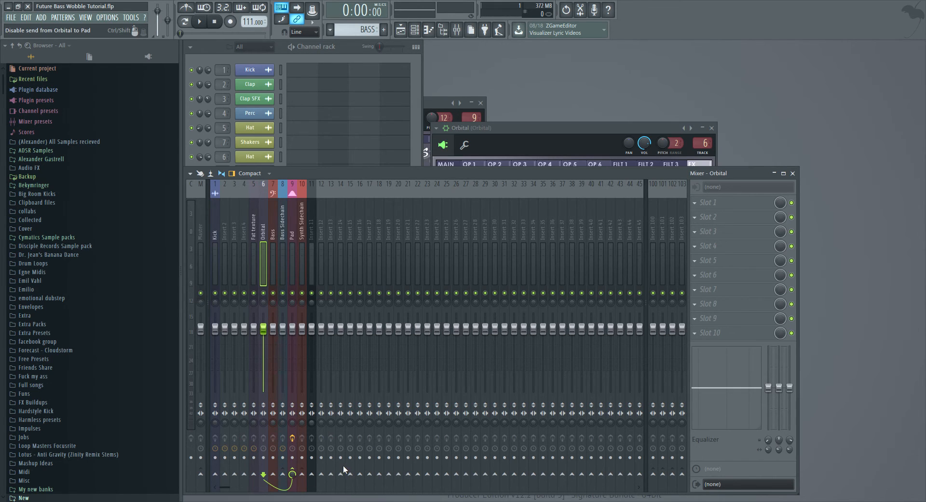
{"action": "left_click", "coordinate": [200, 474]}
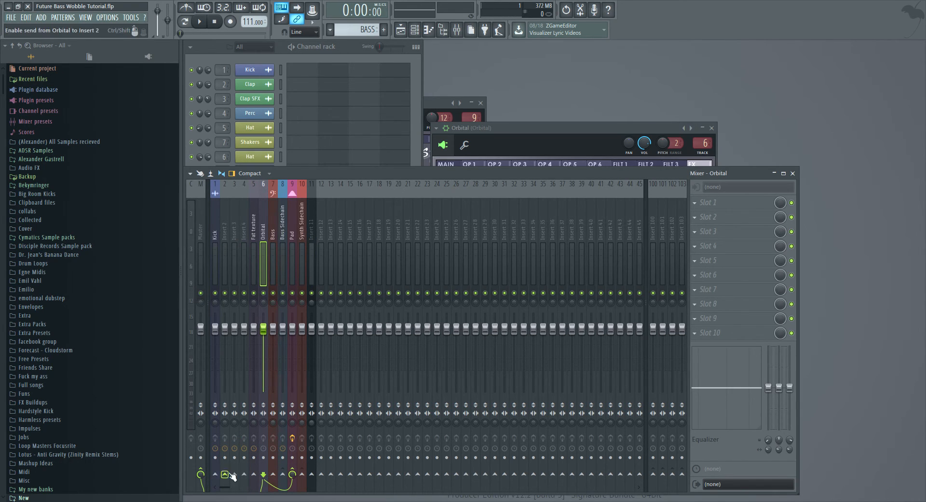
{"action": "right_click", "coordinate": [292, 474]}
{"action": "left_click", "coordinate": [320, 443]}
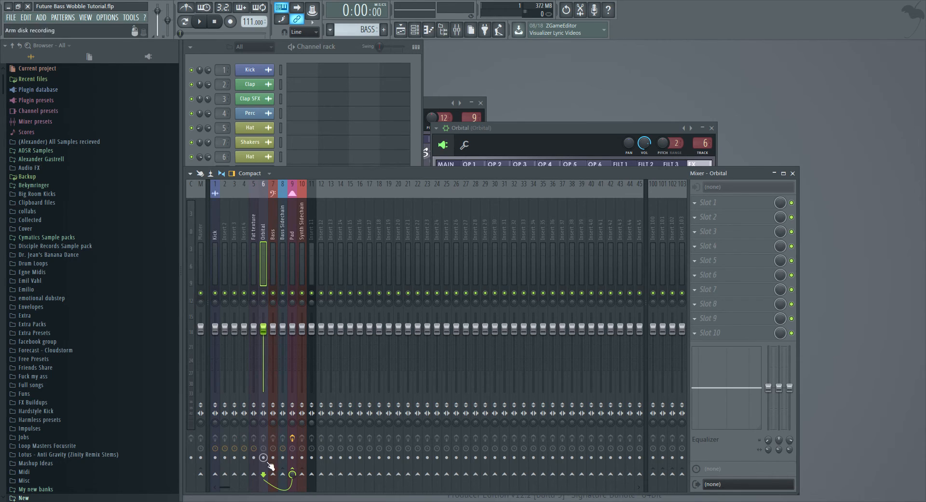
- Examine the routing of the Pad and Synth Sidechain mixer tracks, and return to the playlist
{"action": "left_click", "coordinate": [294, 214]}
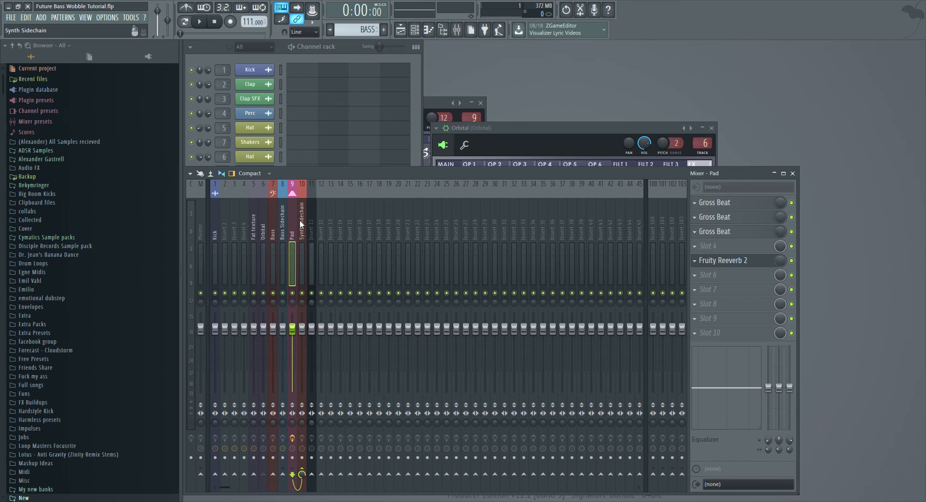
{"action": "left_click", "coordinate": [302, 224]}
{"action": "left_click", "coordinate": [292, 232]}
{"action": "left_click", "coordinate": [479, 129]}
{"action": "key", "text": "Escape"}
{"action": "key", "text": "Escape"}
{"action": "key", "text": "Escape"}
{"action": "key", "text": "Escape"}
{"action": "key", "text": "F5"}
{"action": "scroll", "coordinate": [482, 226], "scroll_direction": "down", "scroll_amount": 3}
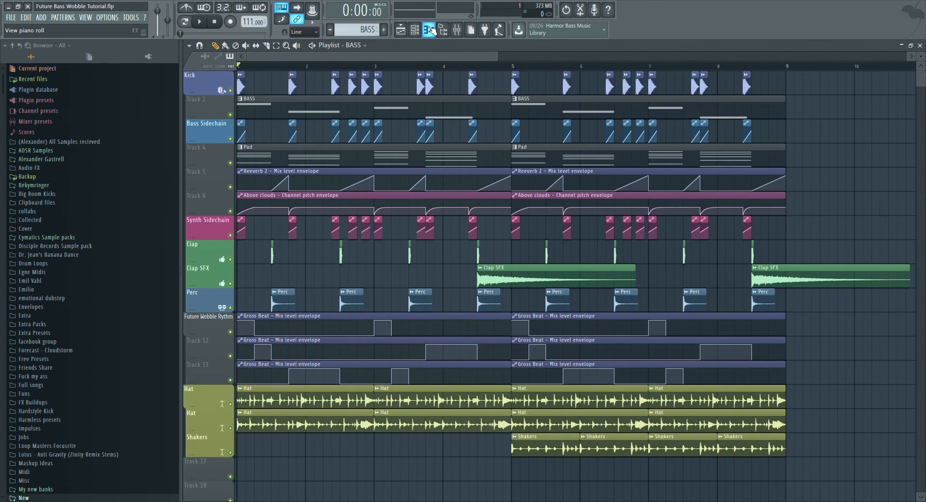
- Examine the Orbital, Bass, Bass Sidechain and Pad mixer tracks, including the Pad's three Gross Beat effects
{"action": "left_click", "coordinate": [457, 29]}
{"action": "left_click", "coordinate": [263, 235]}
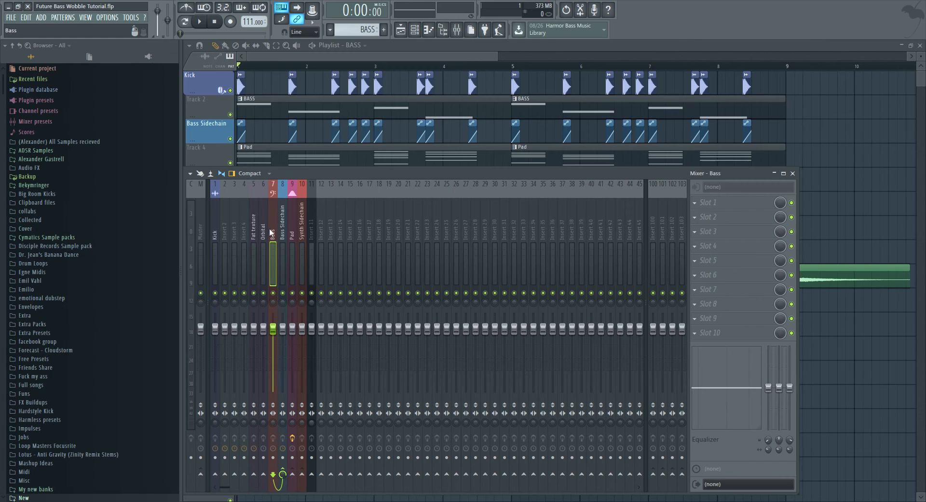
{"action": "left_click", "coordinate": [283, 232]}
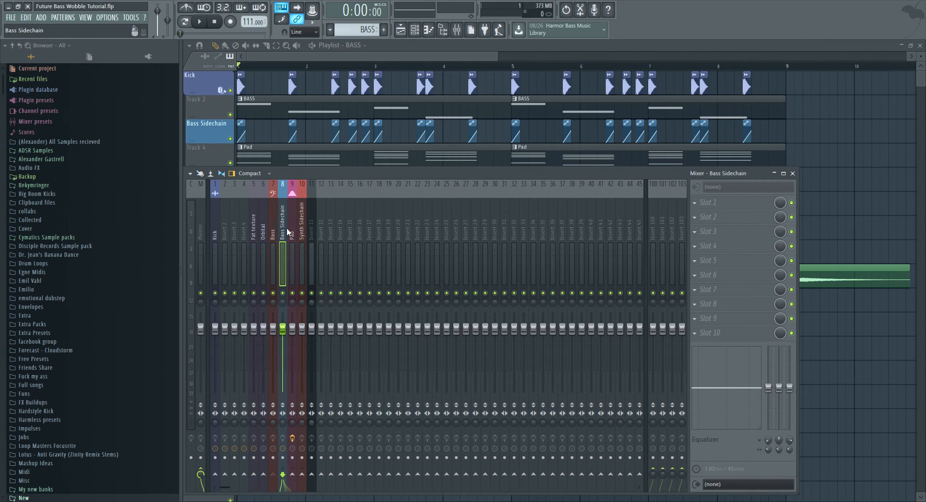
{"action": "left_click", "coordinate": [293, 231]}
{"action": "left_click", "coordinate": [731, 205]}
{"action": "left_click", "coordinate": [727, 222]}
{"action": "left_click", "coordinate": [726, 234]}
{"action": "left_click", "coordinate": [729, 206]}
{"action": "left_click", "coordinate": [729, 207]}
{"action": "left_click", "coordinate": [725, 220]}
{"action": "left_click", "coordinate": [720, 233]}
{"action": "left_click", "coordinate": [716, 220]}
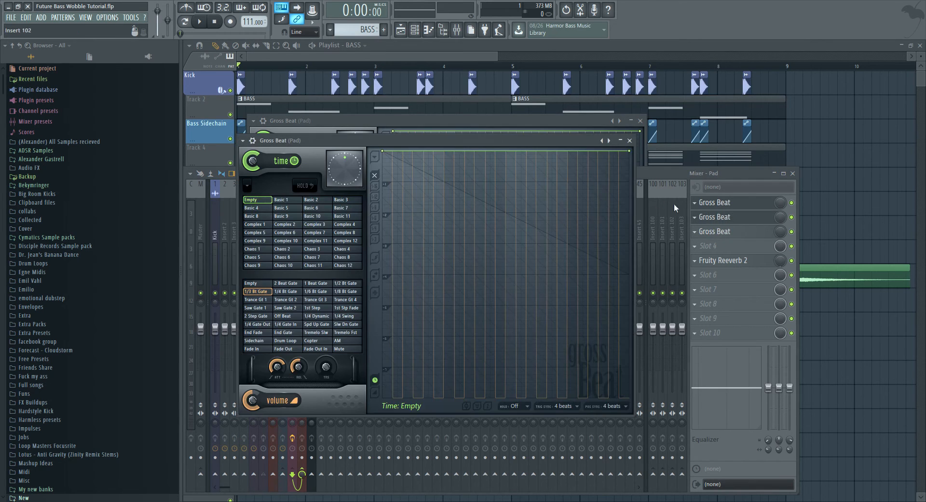
- Close the Gross Beat and mixer windows, and play the full song from the playlist
{"action": "key", "text": "Escape"}
{"action": "key", "text": "Escape"}
{"action": "key", "text": "Escape"}
{"action": "key", "text": "Escape"}
{"action": "key", "text": "t"}
{"action": "key", "text": "F5"}
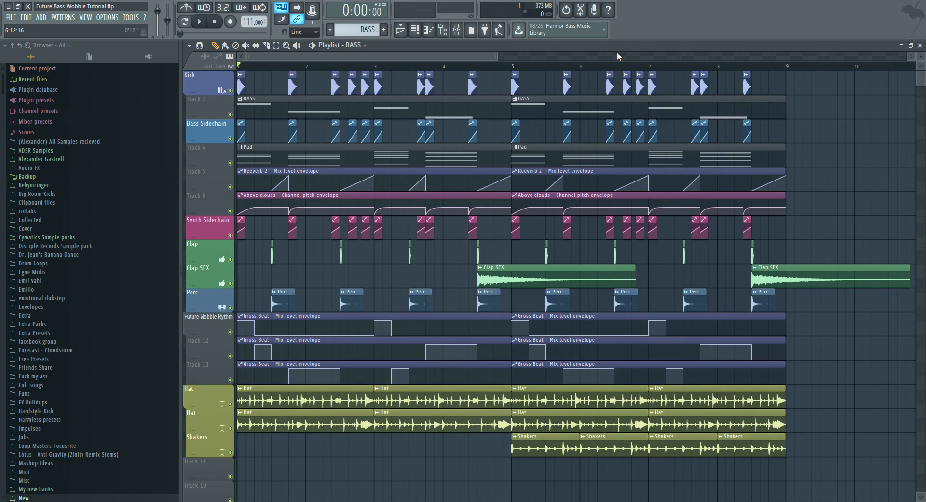
{"action": "key", "text": "space"}
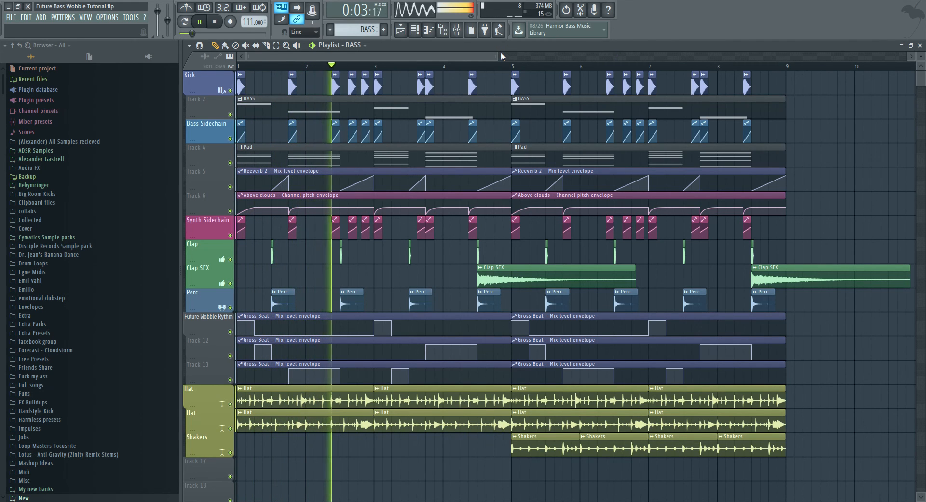
{"action": "left_click_drag", "start_coordinate": [502, 58], "coordinate": [368, 56]}
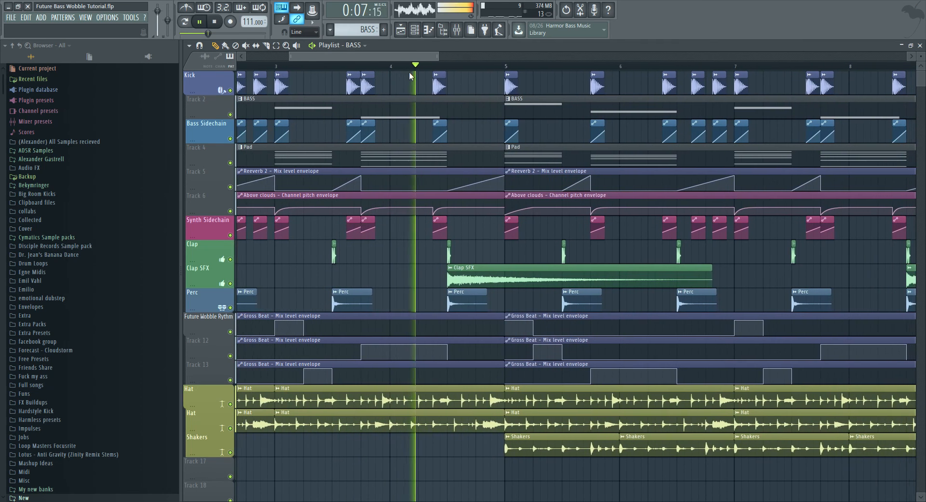
- In Orbital's piano roll, place short D4 and G3 notes just before bar 4 and a half-bar D3 note from bar 4
{"action": "key", "text": "F5"}
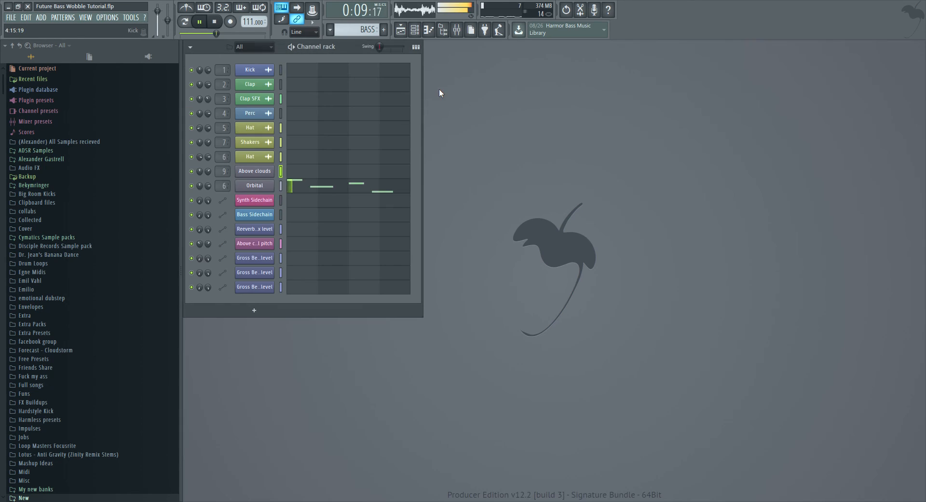
{"action": "left_click", "coordinate": [358, 188]}
{"action": "left_click_drag", "start_coordinate": [773, 235], "coordinate": [653, 104]}
{"action": "scroll", "coordinate": [700, 121], "scroll_direction": "down", "scroll_amount": 1}
{"action": "left_click", "coordinate": [664, 179]}
{"action": "left_click", "coordinate": [681, 232]}
{"action": "left_click_drag", "start_coordinate": [691, 233], "coordinate": [750, 234]}
- Try a C#4 note and a D4 note near the end of bar 4 of the Orbital melody, and delete them
{"action": "left_click", "coordinate": [801, 115]}
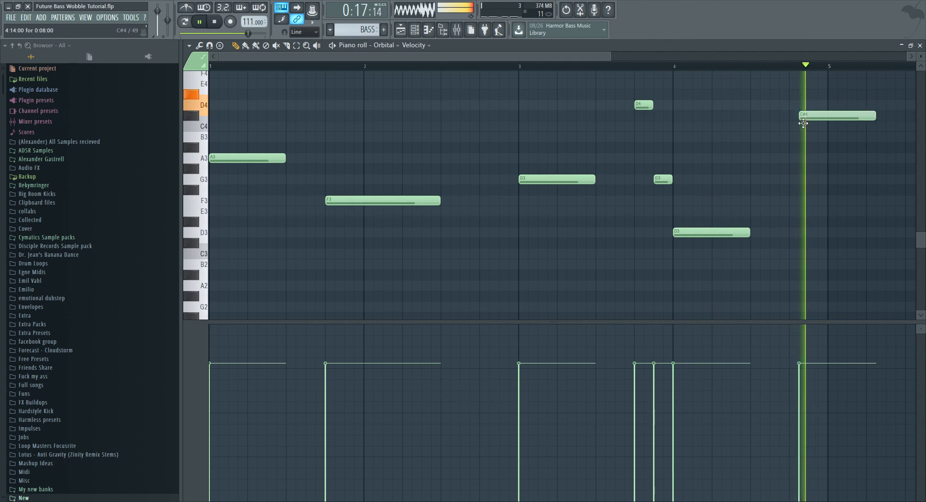
{"action": "left_click", "coordinate": [801, 107]}
{"action": "key", "text": "space"}
{"action": "right_click", "coordinate": [862, 116]}
{"action": "left_click", "coordinate": [869, 107]}
{"action": "right_click", "coordinate": [870, 107]}
{"action": "right_click", "coordinate": [863, 105]}
- Add a one-beat D4 note on the last beat of bar 4 and play the Orbital melody
{"action": "left_click_drag", "start_coordinate": [784, 106], "coordinate": [828, 111]}
{"action": "key", "text": "space"}
{"action": "right_click", "coordinate": [868, 109]}
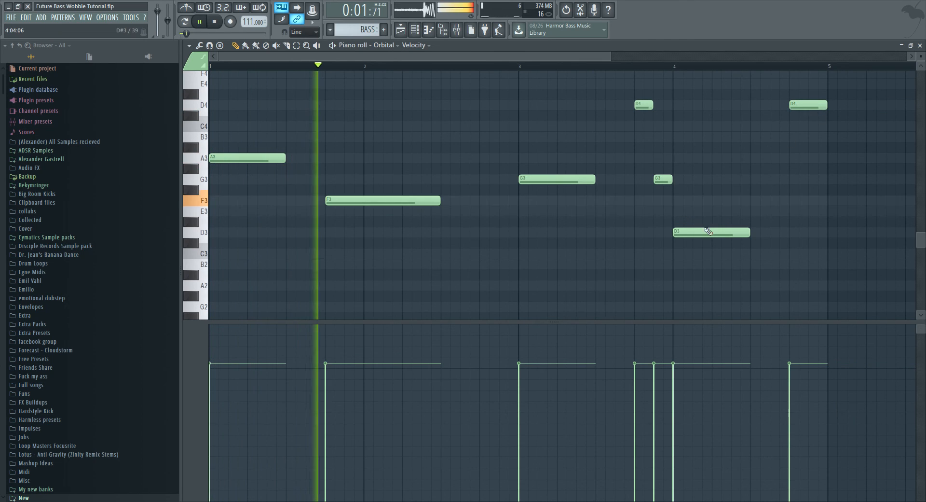